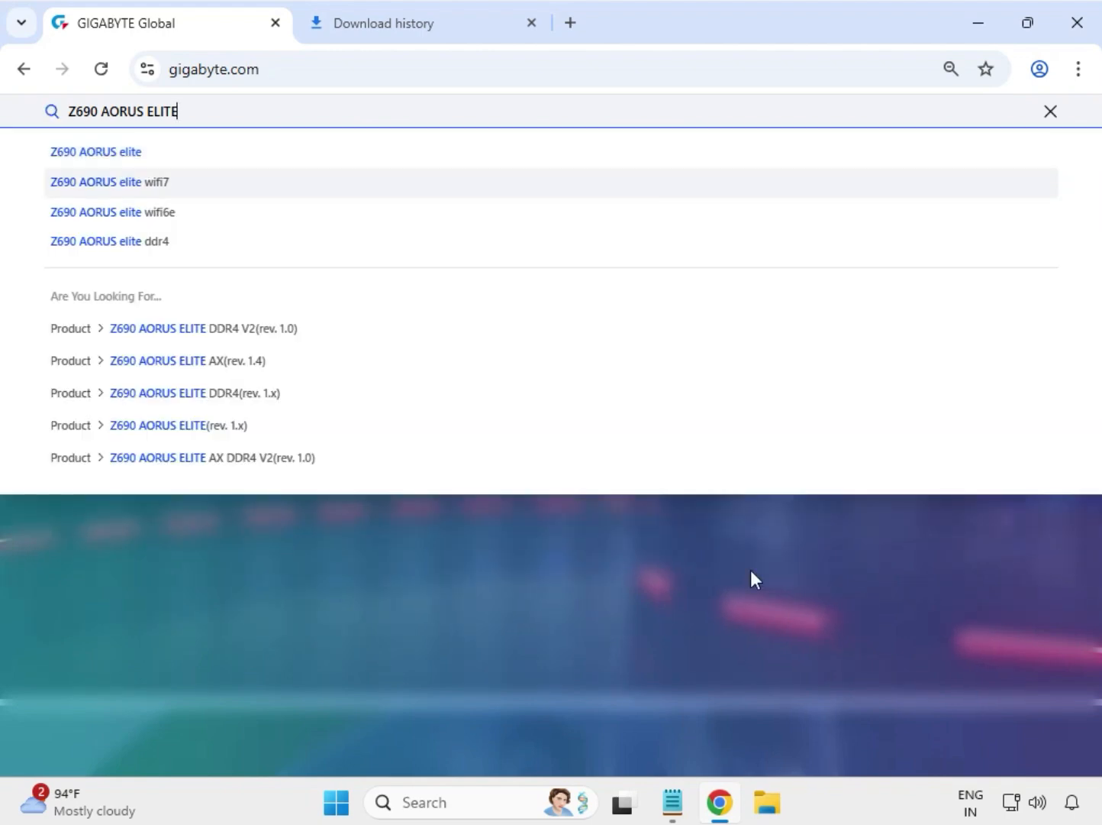
Search for Z690 AORUS ELITE, filter the results to products, and open the support page of the Z690 AORUS ELITE (rev. 1.x)
{"action": "key", "text": "Return"}
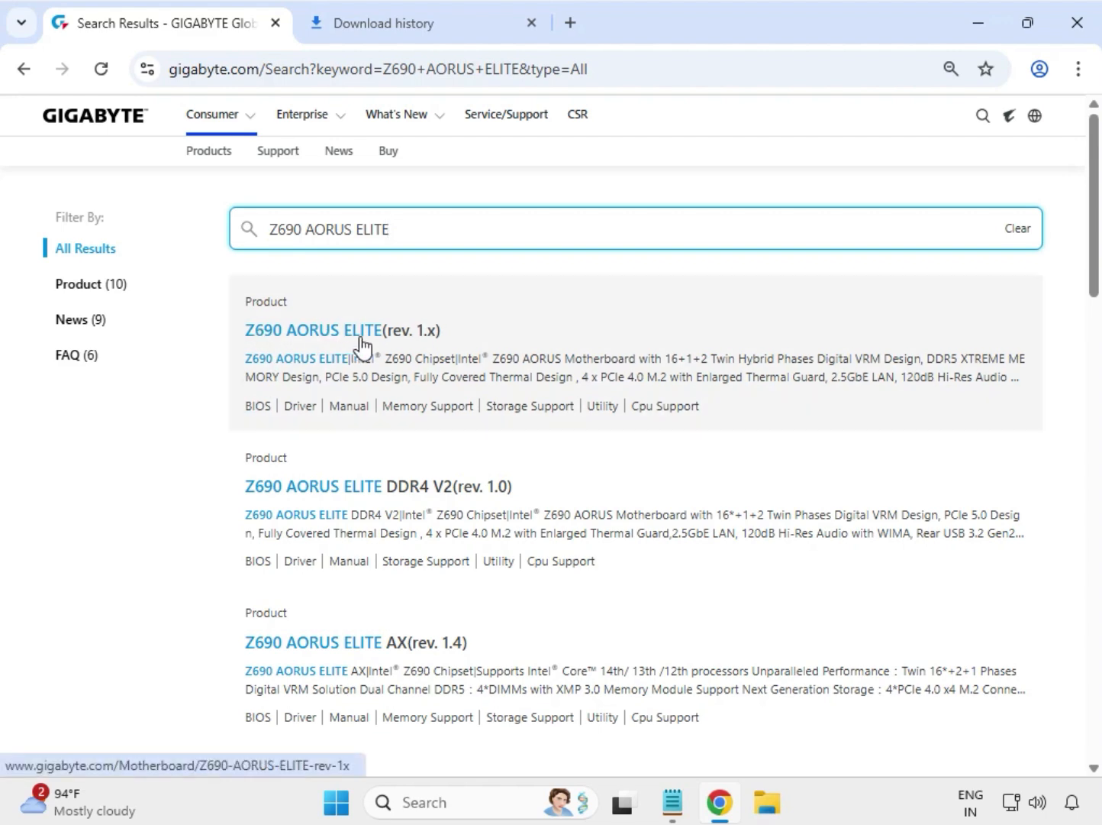
{"action": "left_click", "coordinate": [102, 286]}
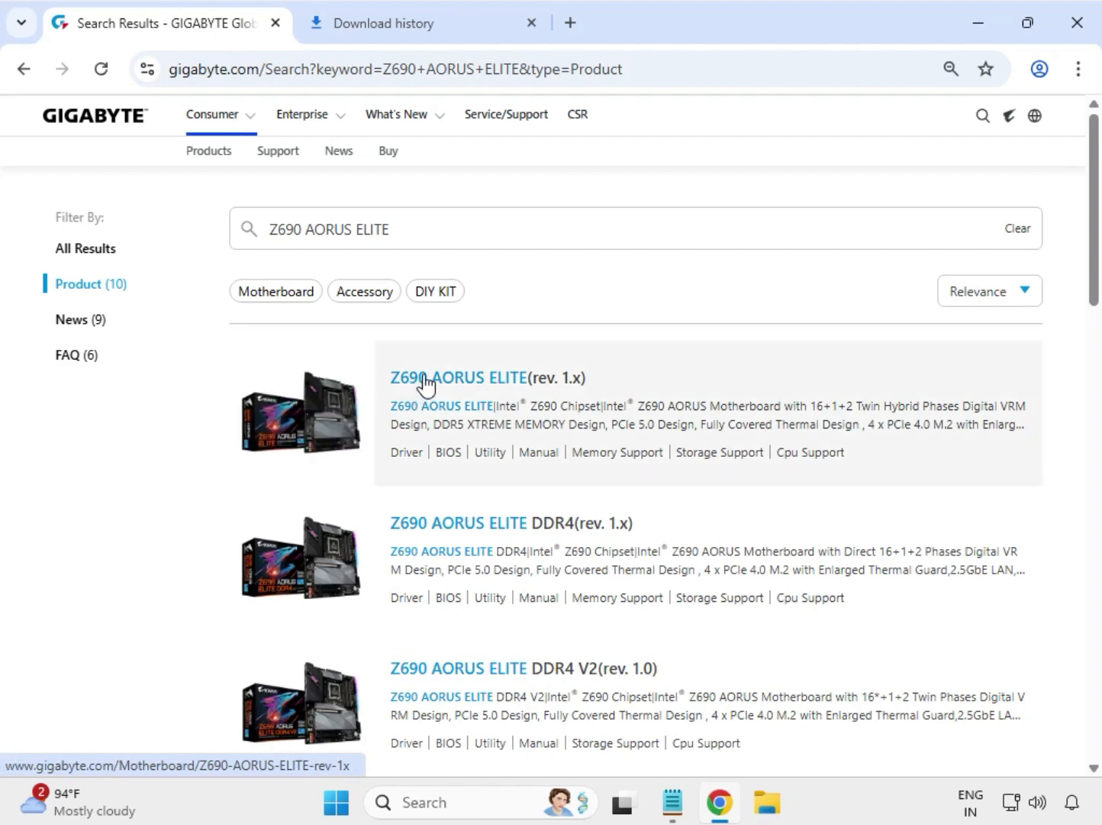
{"action": "left_click", "coordinate": [456, 379]}
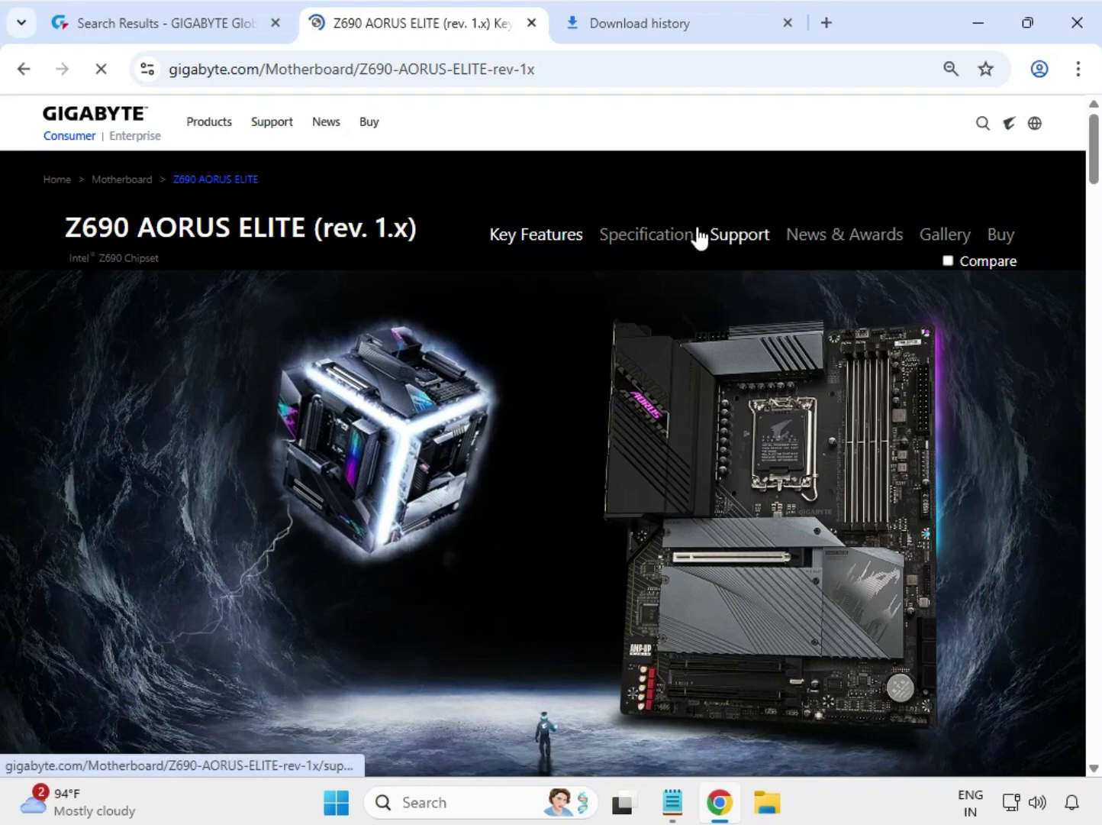
{"action": "left_click", "coordinate": [739, 237]}
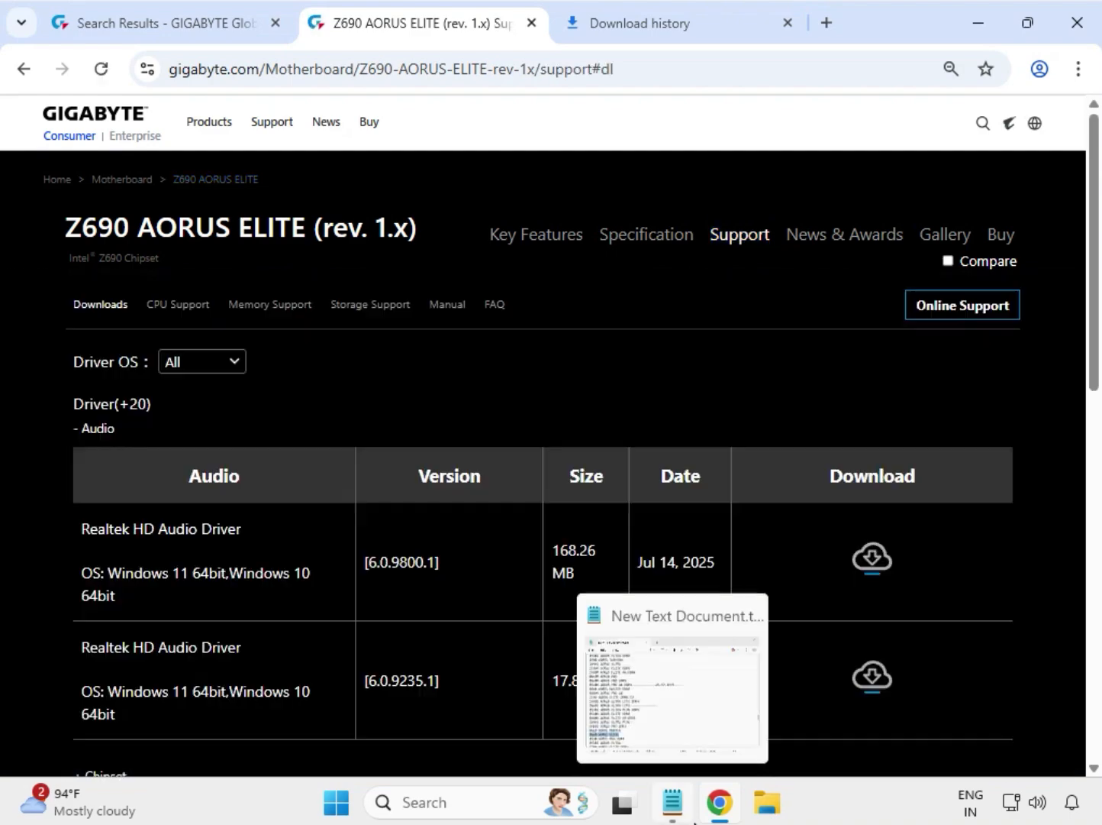
Set the driver OS to Windows 11 64bit and download the Realtek HD Audio Driver version 6.0.9800.1
{"action": "left_click", "coordinate": [201, 369]}
{"action": "left_click", "coordinate": [238, 387]}
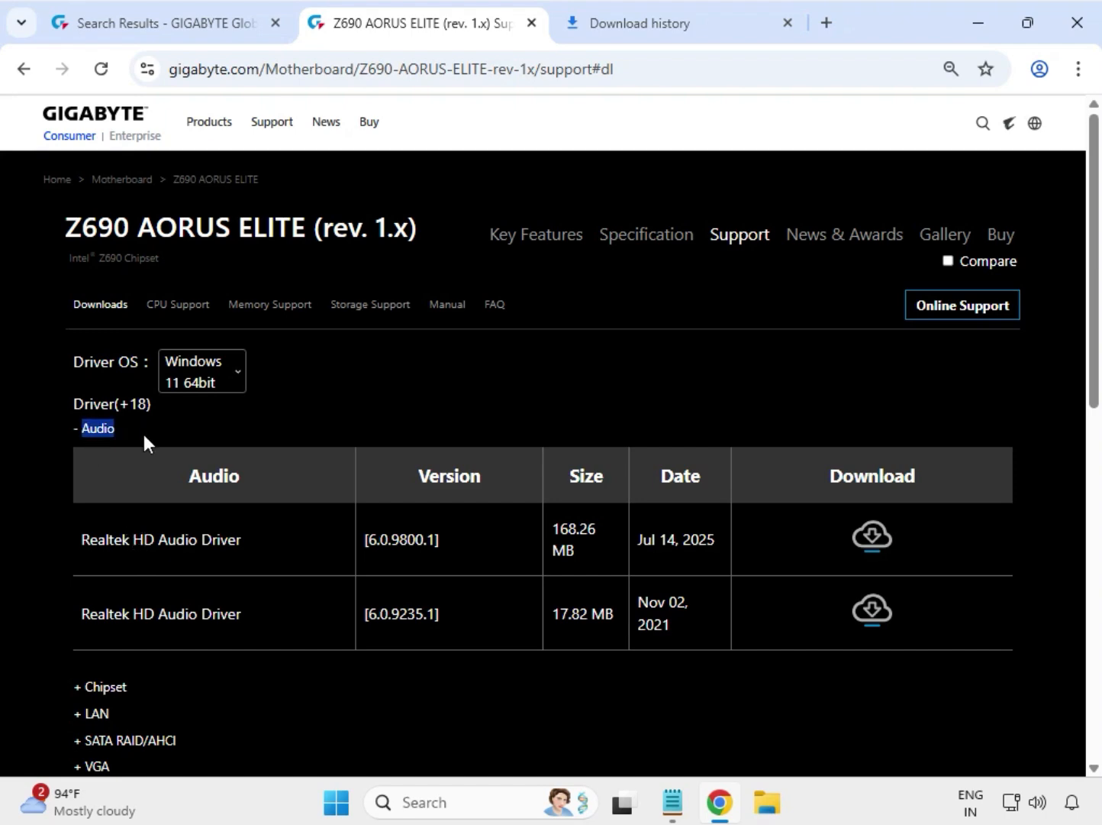
{"action": "left_click_drag", "start_coordinate": [136, 539], "coordinate": [223, 540]}
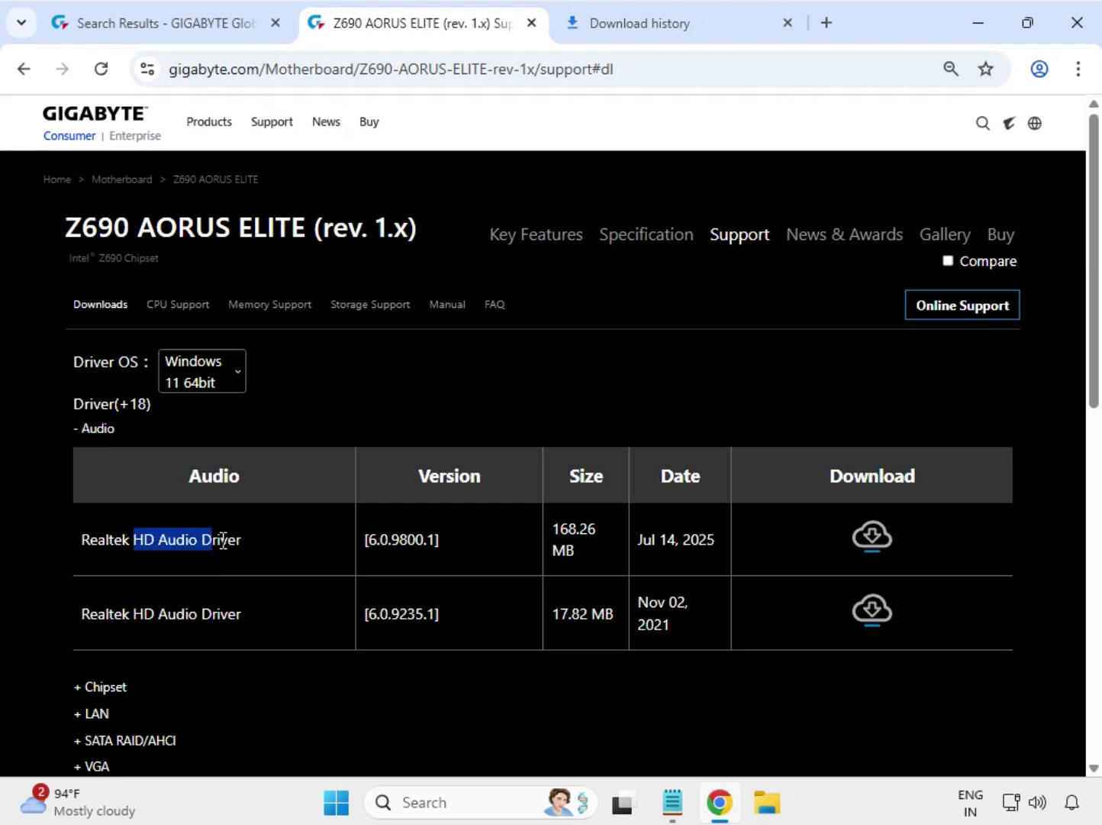
{"action": "left_click", "coordinate": [871, 540]}
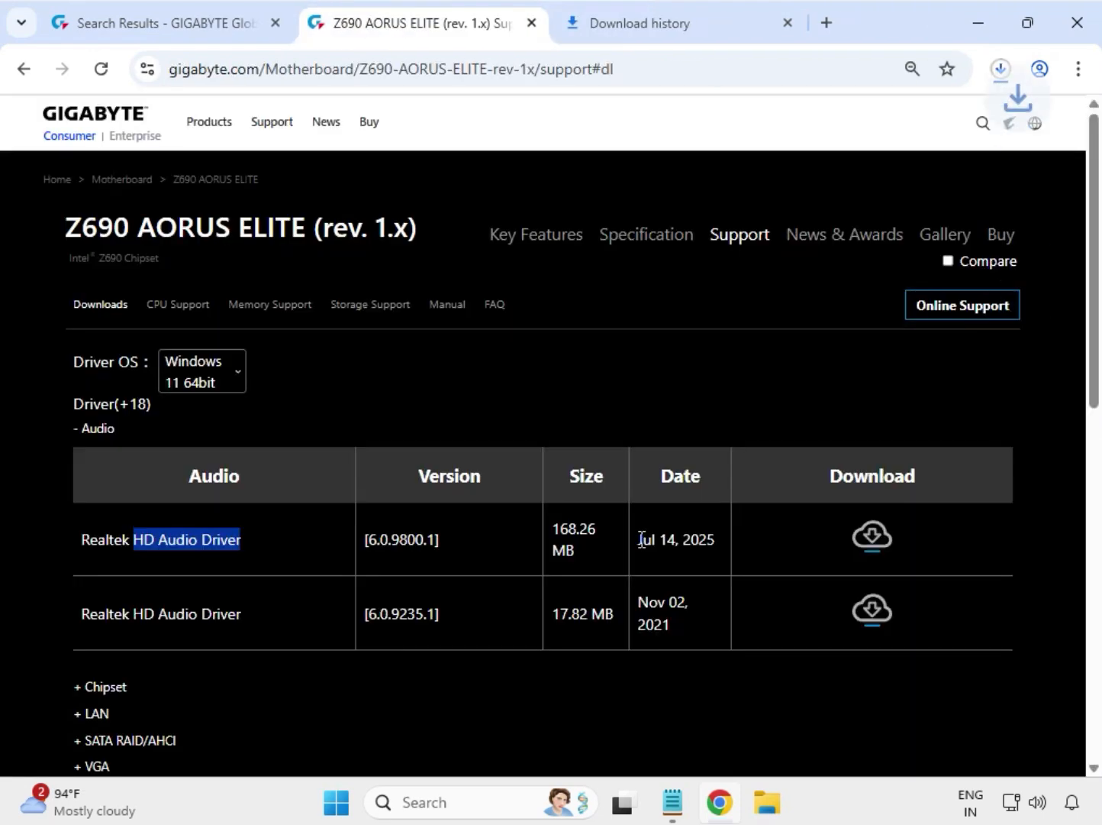
{"action": "left_click_drag", "start_coordinate": [641, 539], "coordinate": [715, 541]}
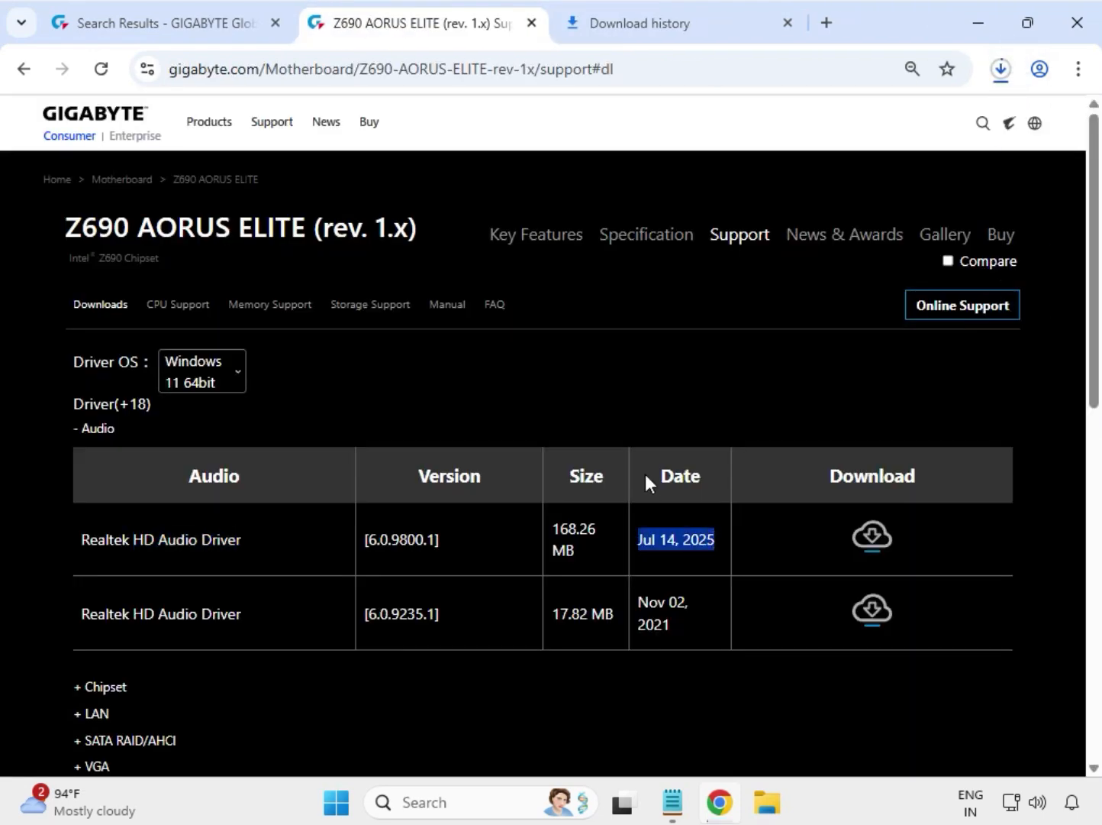
{"action": "left_click_drag", "start_coordinate": [646, 475], "coordinate": [703, 484]}
Expand the Chipset drivers and download the Intel Serial I/O driver dated Mar 03, 2025
{"action": "scroll", "coordinate": [354, 655], "scroll_direction": "down", "scroll_amount": 1}
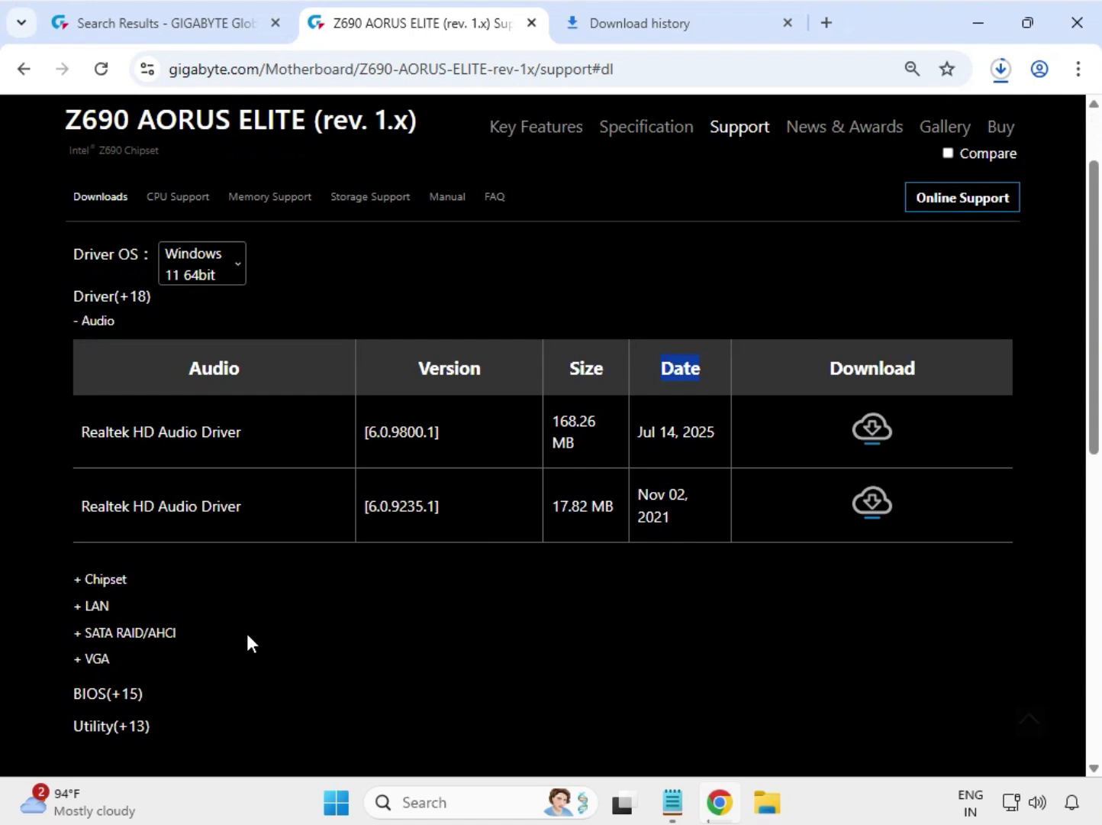
{"action": "left_click", "coordinate": [107, 580]}
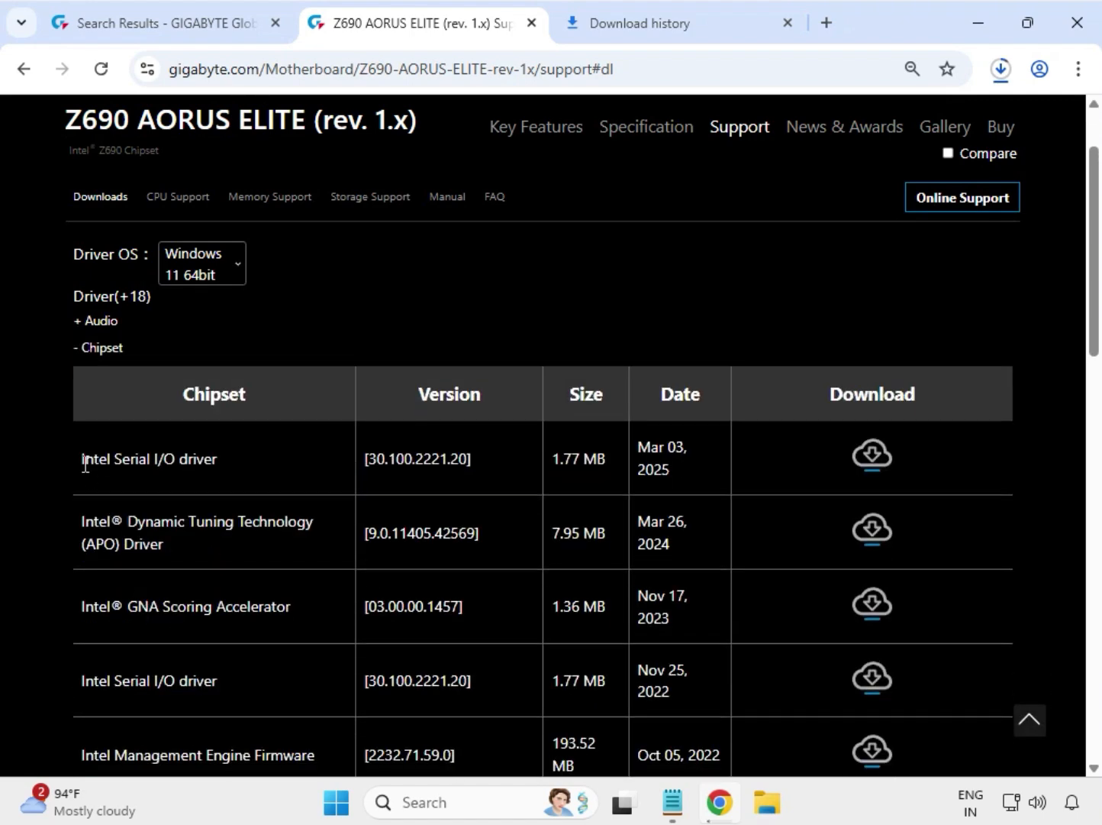
{"action": "left_click_drag", "start_coordinate": [84, 463], "coordinate": [217, 461]}
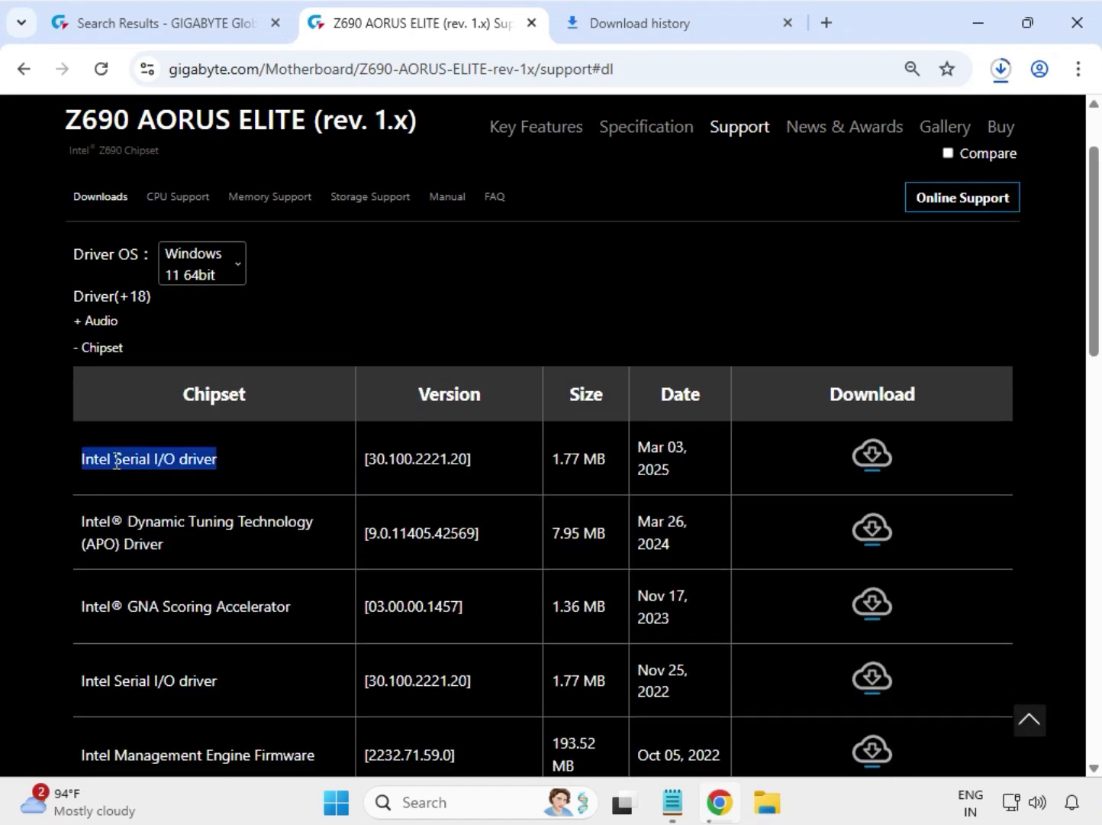
{"action": "left_click", "coordinate": [882, 459]}
Download the Intel INF installation driver version 10.1.19198.8339 from the Chipset list
{"action": "scroll", "coordinate": [439, 539], "scroll_direction": "down", "scroll_amount": 3}
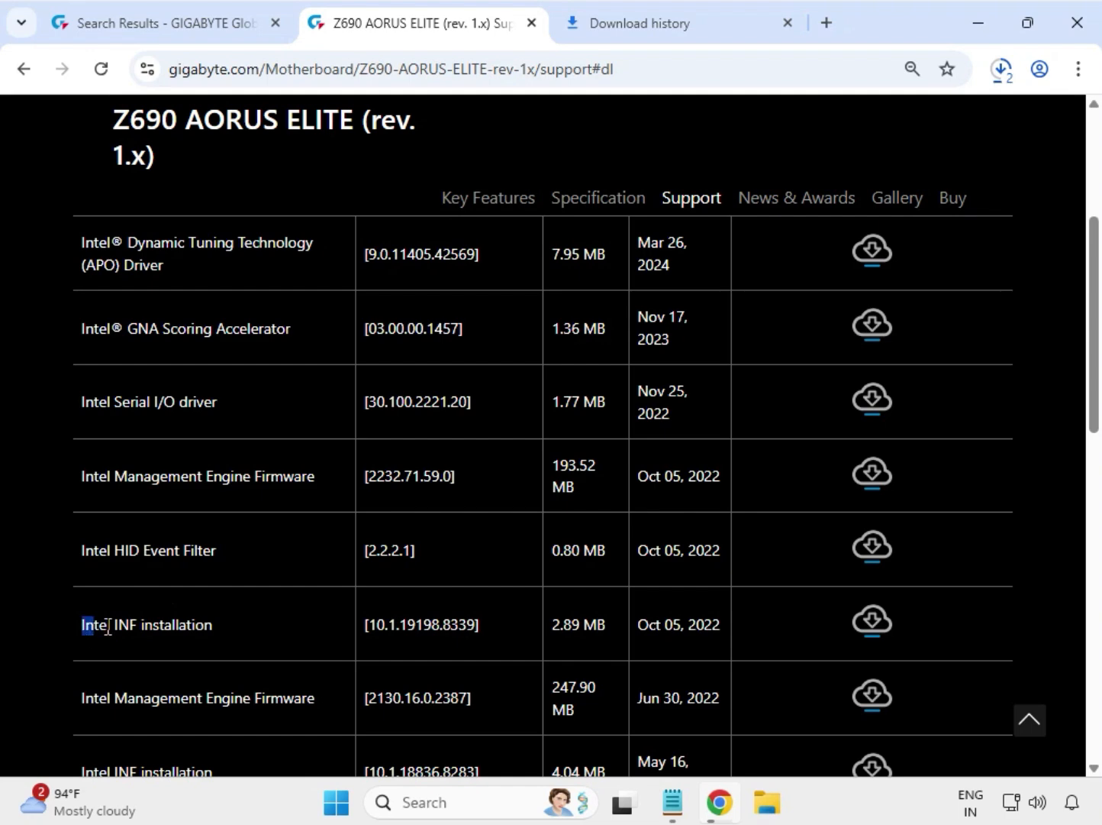
{"action": "left_click_drag", "start_coordinate": [108, 627], "coordinate": [250, 637]}
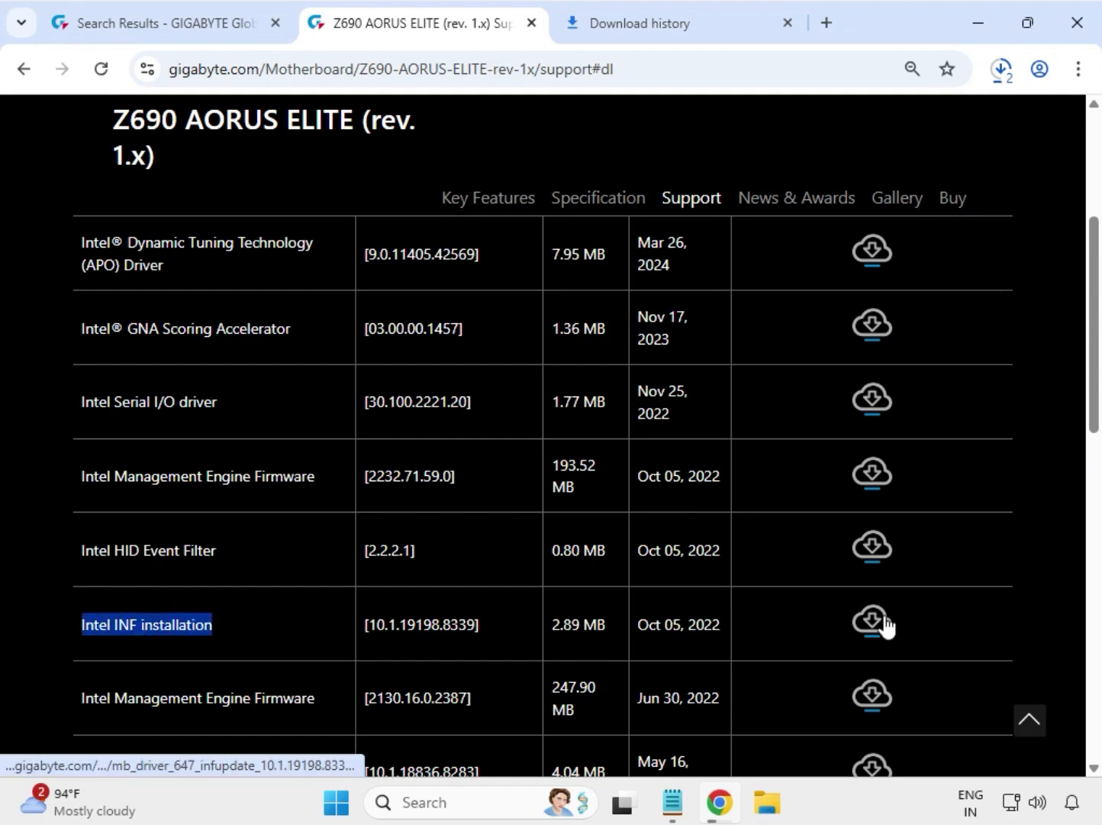
{"action": "left_click", "coordinate": [883, 621]}
Expand the LAN drivers and download the Realtek LAN Driver version 11.24.0318.2025
{"action": "scroll", "coordinate": [654, 608], "scroll_direction": "down", "scroll_amount": 4}
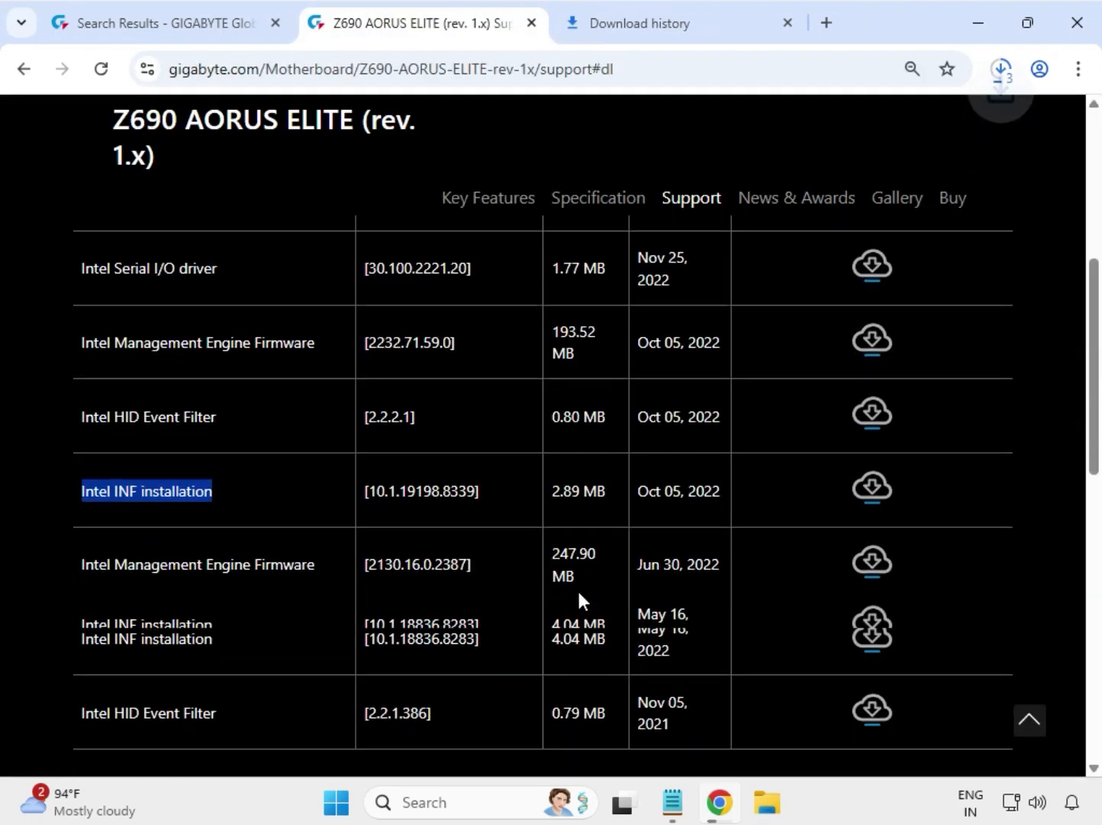
{"action": "left_click_drag", "start_coordinate": [112, 595], "coordinate": [80, 593]}
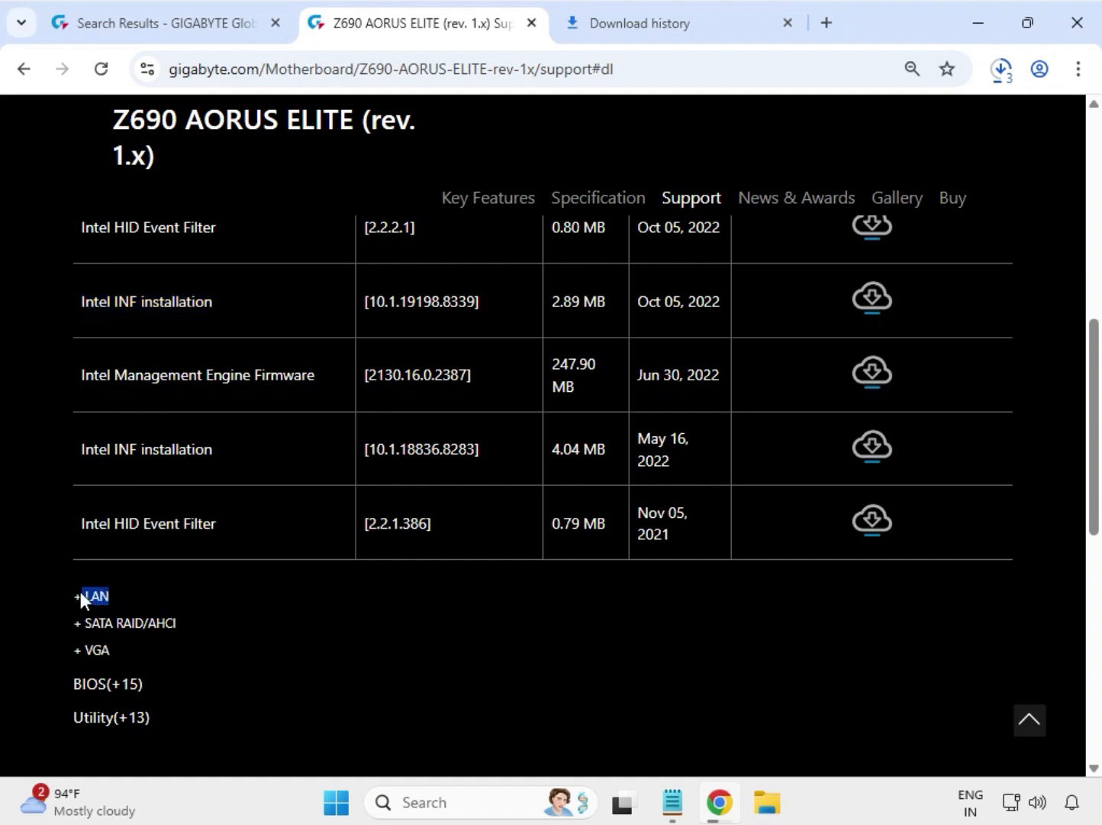
{"action": "left_click", "coordinate": [80, 592]}
{"action": "scroll", "coordinate": [80, 591], "scroll_direction": "up", "scroll_amount": 6}
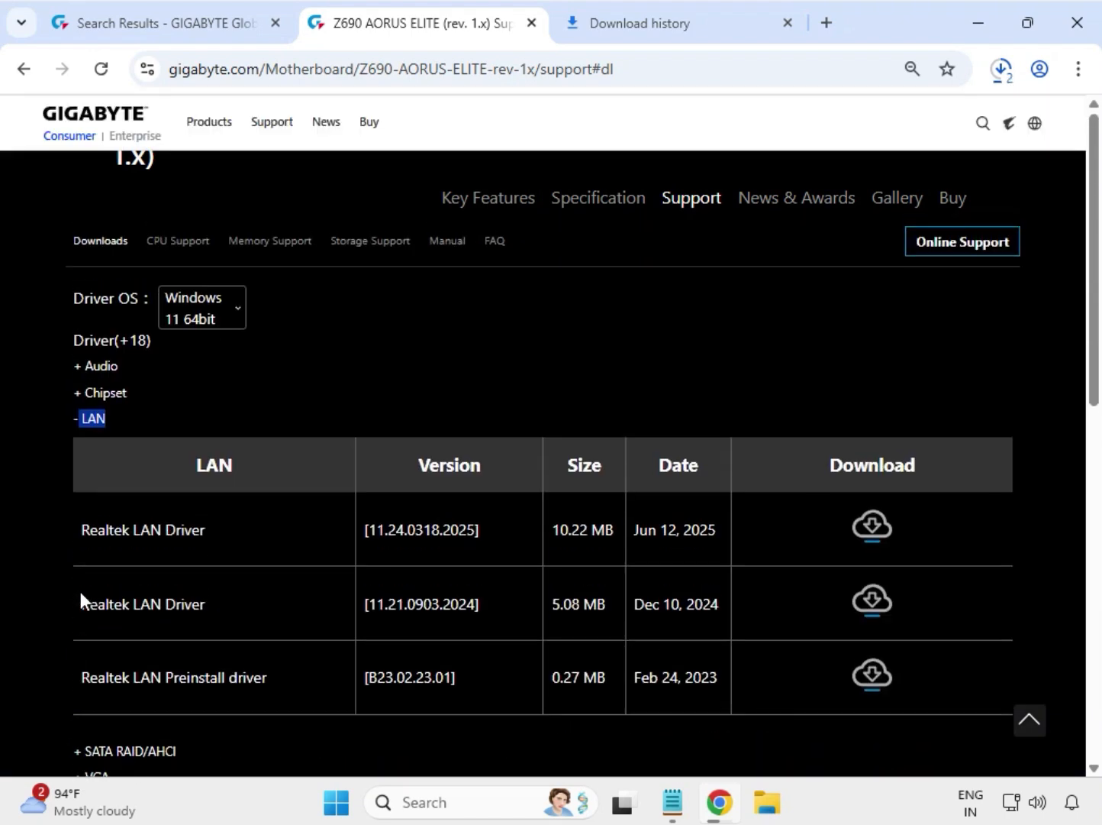
{"action": "left_click_drag", "start_coordinate": [83, 593], "coordinate": [161, 593]}
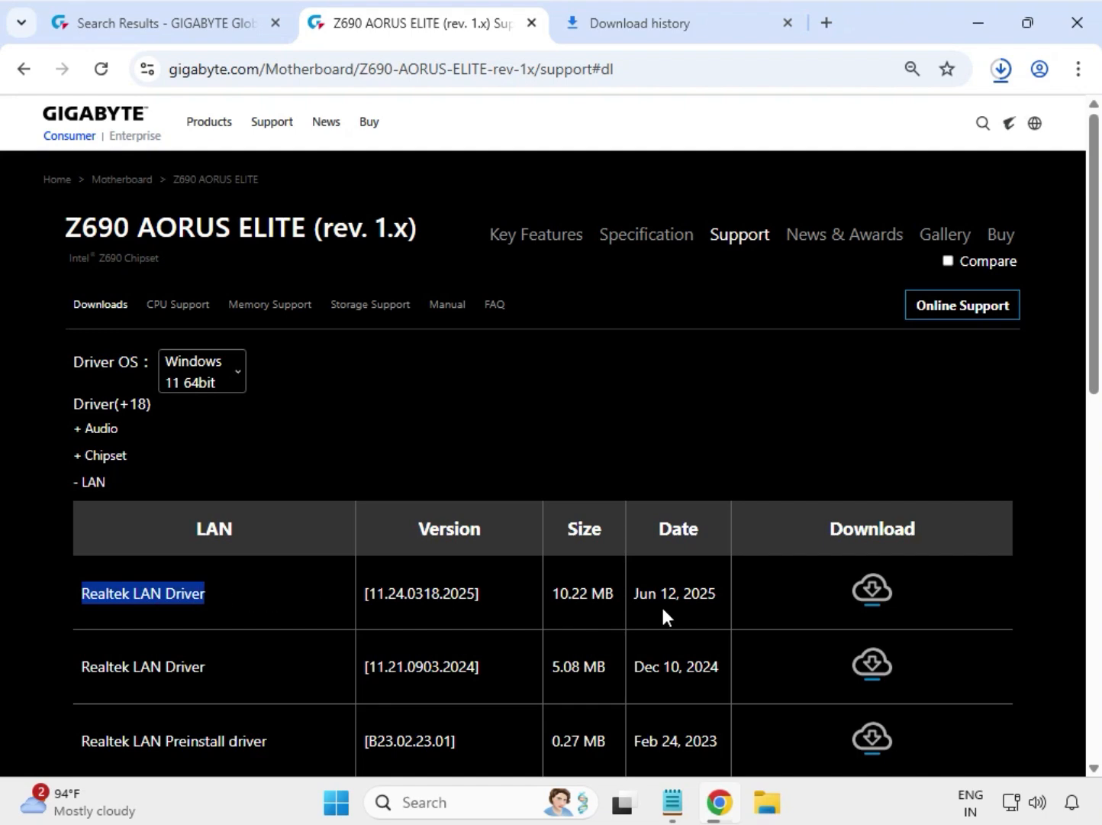
{"action": "left_click", "coordinate": [875, 592]}
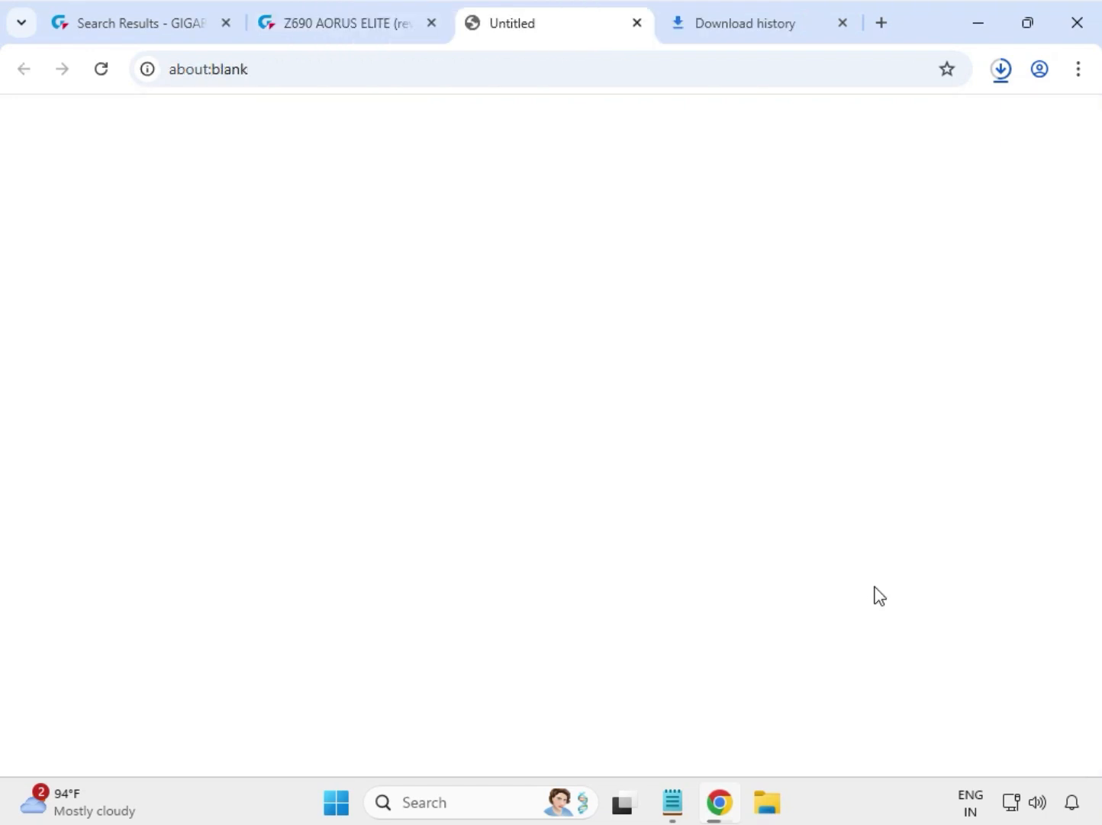
{"action": "left_click_drag", "start_coordinate": [834, 589], "coordinate": [881, 591]}
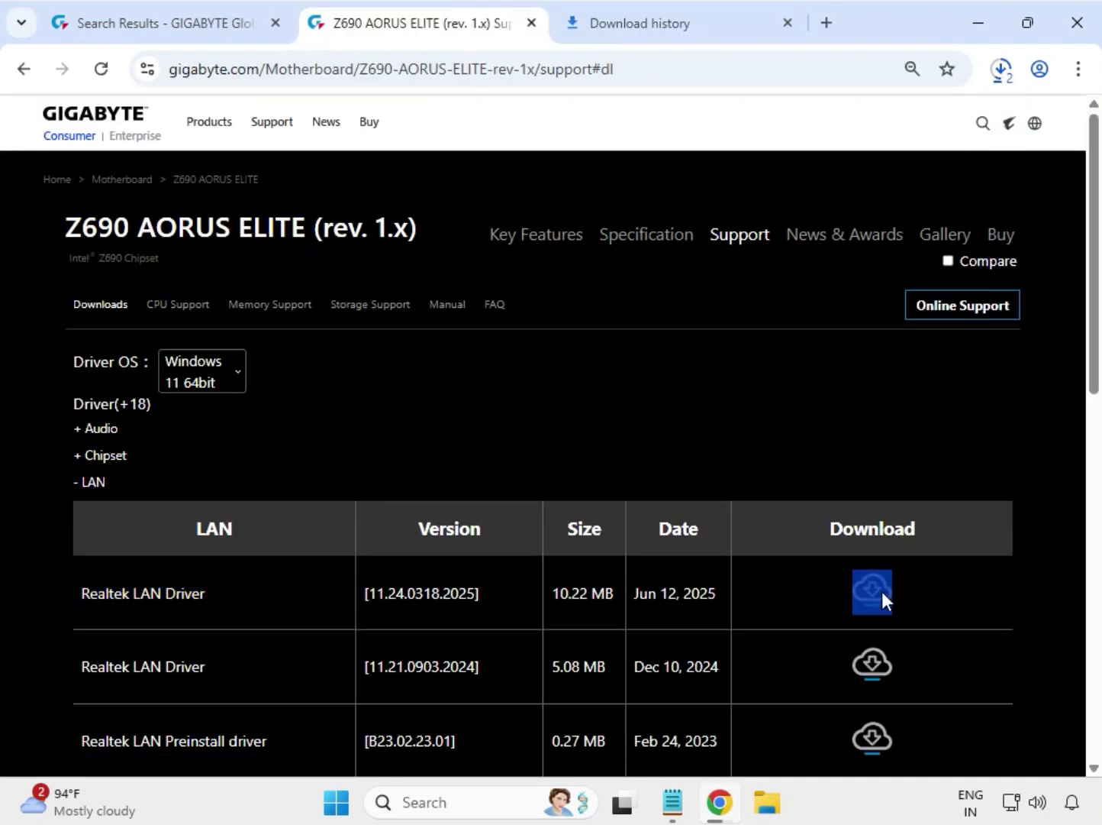
{"action": "left_click", "coordinate": [658, 596]}
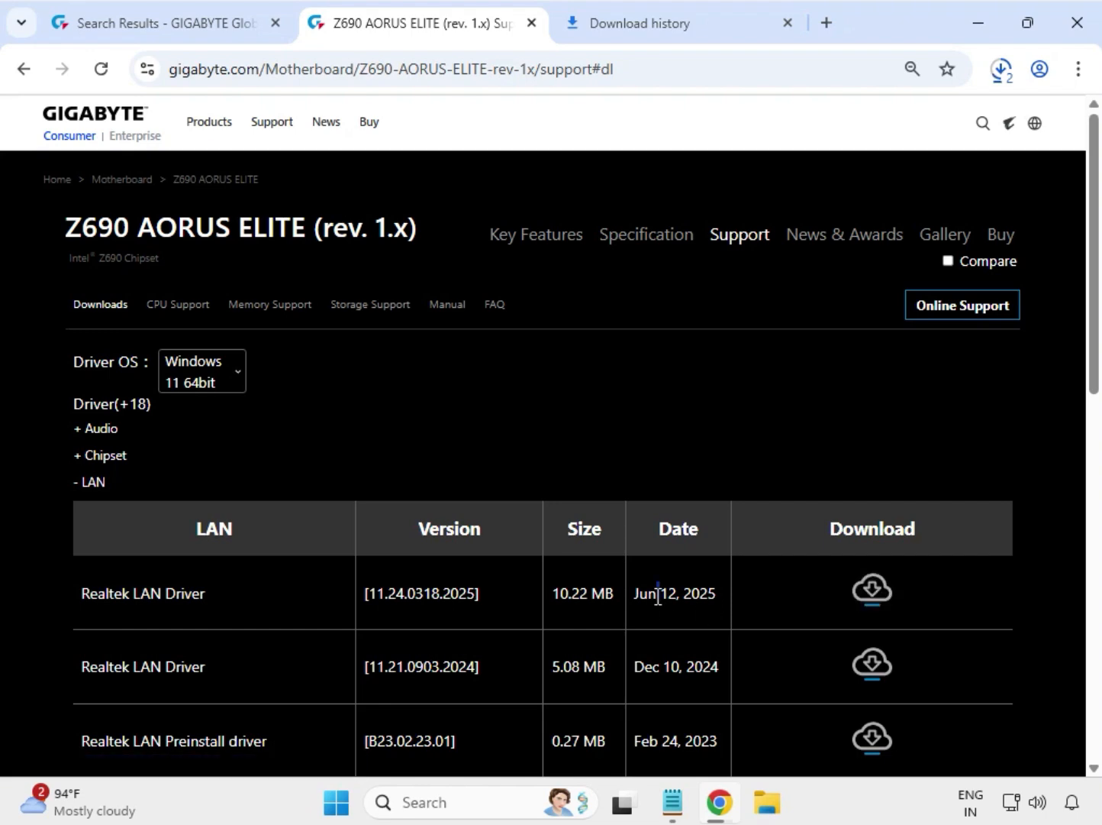
{"action": "triple_click", "coordinate": [658, 597]}
Expand the VGA drivers and download the Intel Graphic Driver version 32.0.101.5542
{"action": "scroll", "coordinate": [427, 641], "scroll_direction": "down", "scroll_amount": 4}
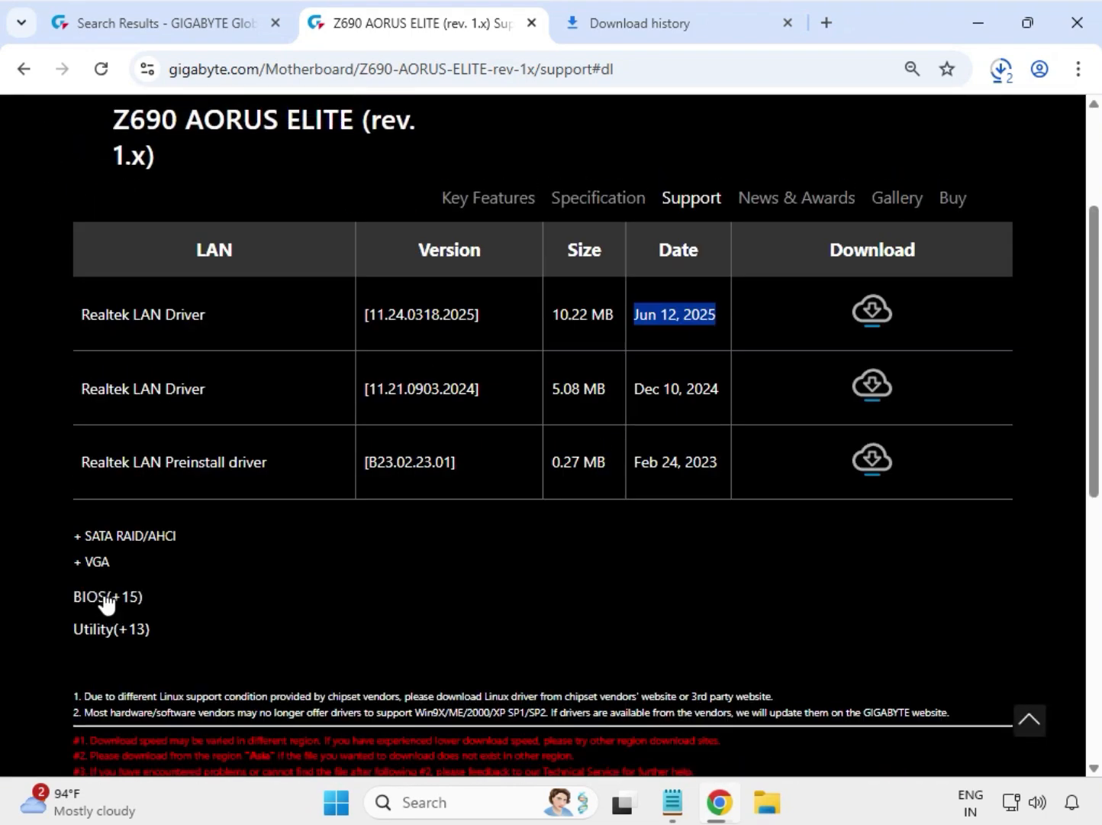
{"action": "left_click", "coordinate": [96, 563]}
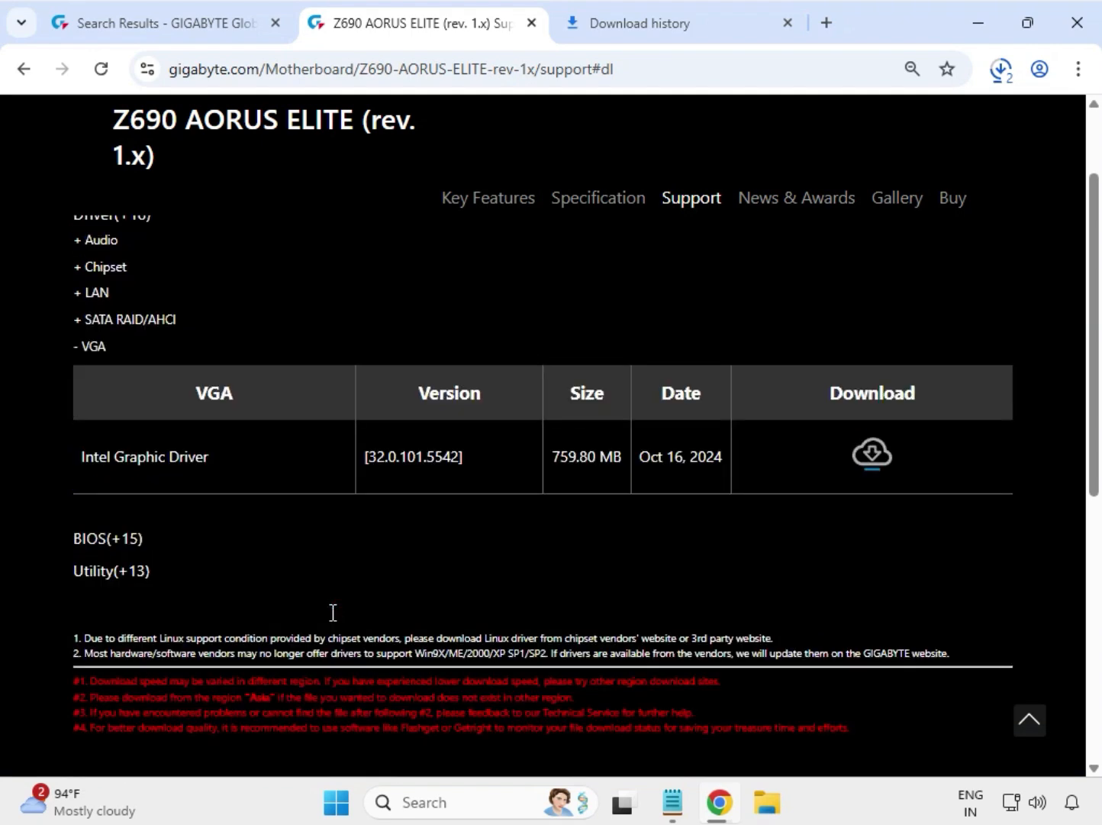
{"action": "left_click_drag", "start_coordinate": [83, 476], "coordinate": [239, 483]}
{"action": "left_click_drag", "start_coordinate": [343, 480], "coordinate": [879, 477]}
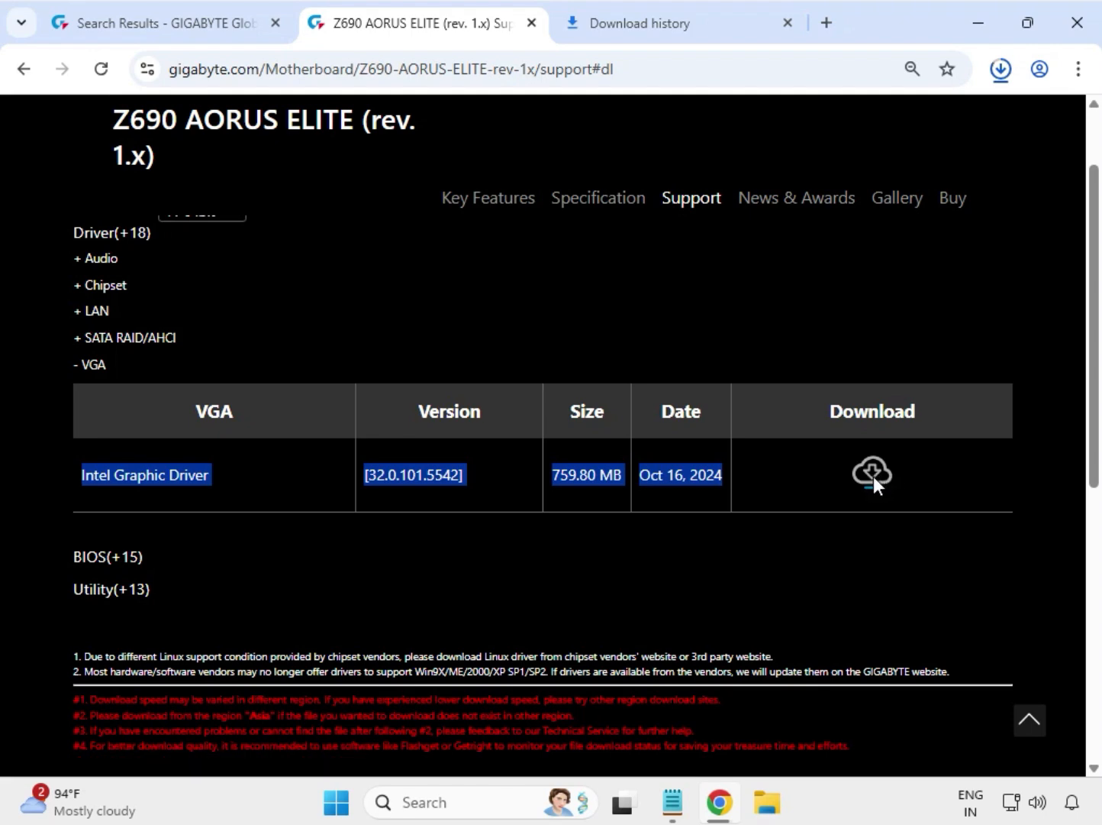
{"action": "left_click", "coordinate": [874, 476]}
Show the finished LAN driver download in its folder in File Explorer, from the browser's recent download history
{"action": "left_click", "coordinate": [1001, 68]}
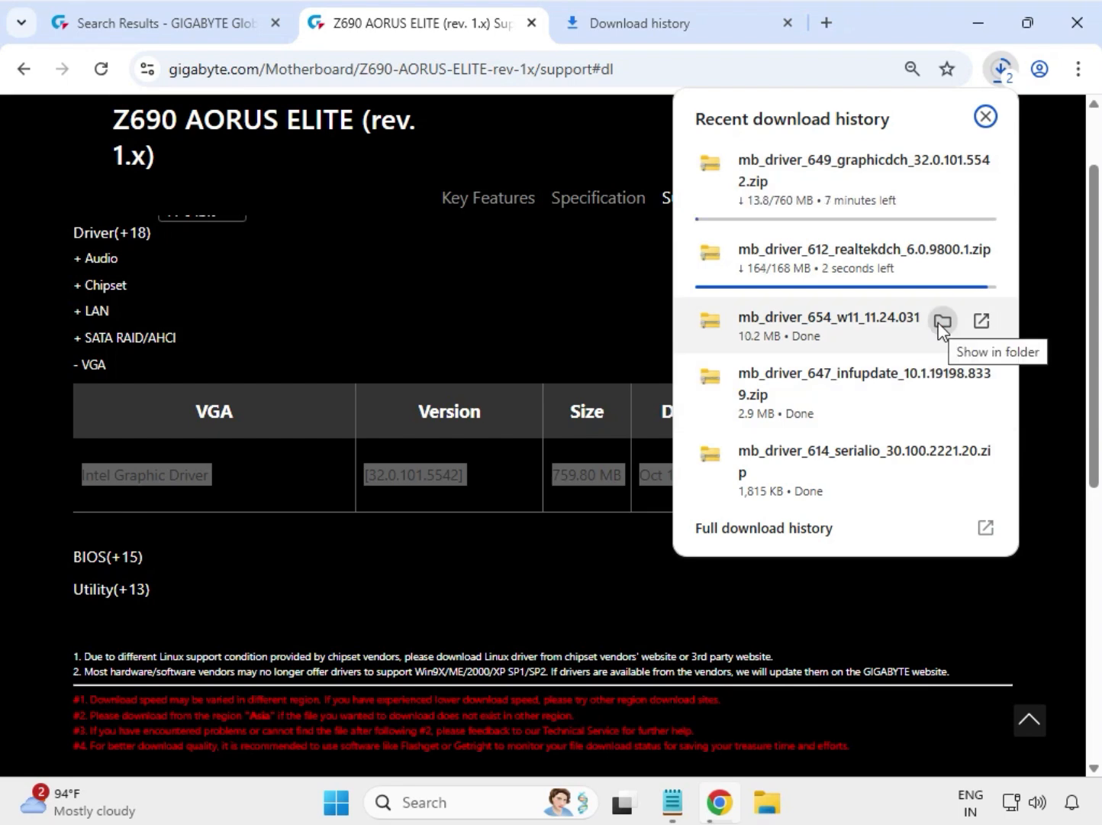
{"action": "left_click", "coordinate": [944, 322]}
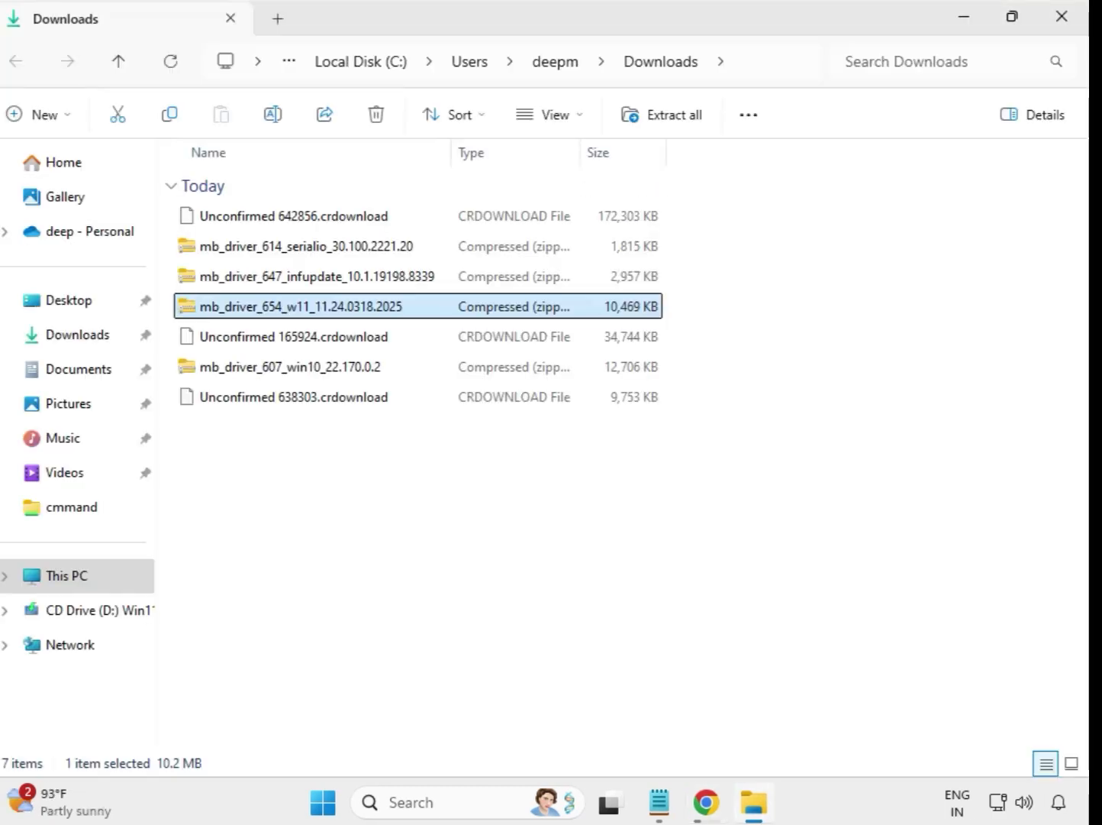
{"action": "left_click_drag", "start_coordinate": [402, 494], "coordinate": [400, 279]}
{"action": "left_click", "coordinate": [611, 521]}
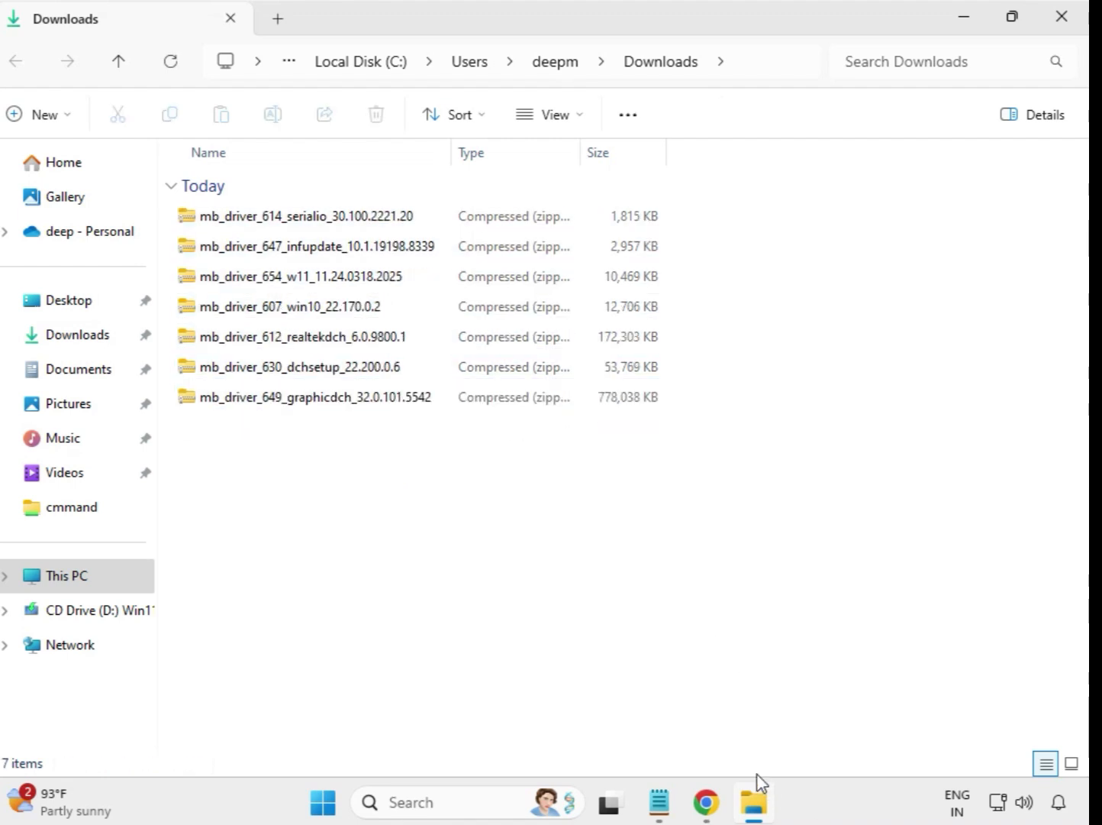
Extract the mb_driver_614_serialio_30.100.2221.20 archive into its own folder in Downloads and close the window showing the extracted files
{"action": "left_click", "coordinate": [285, 223]}
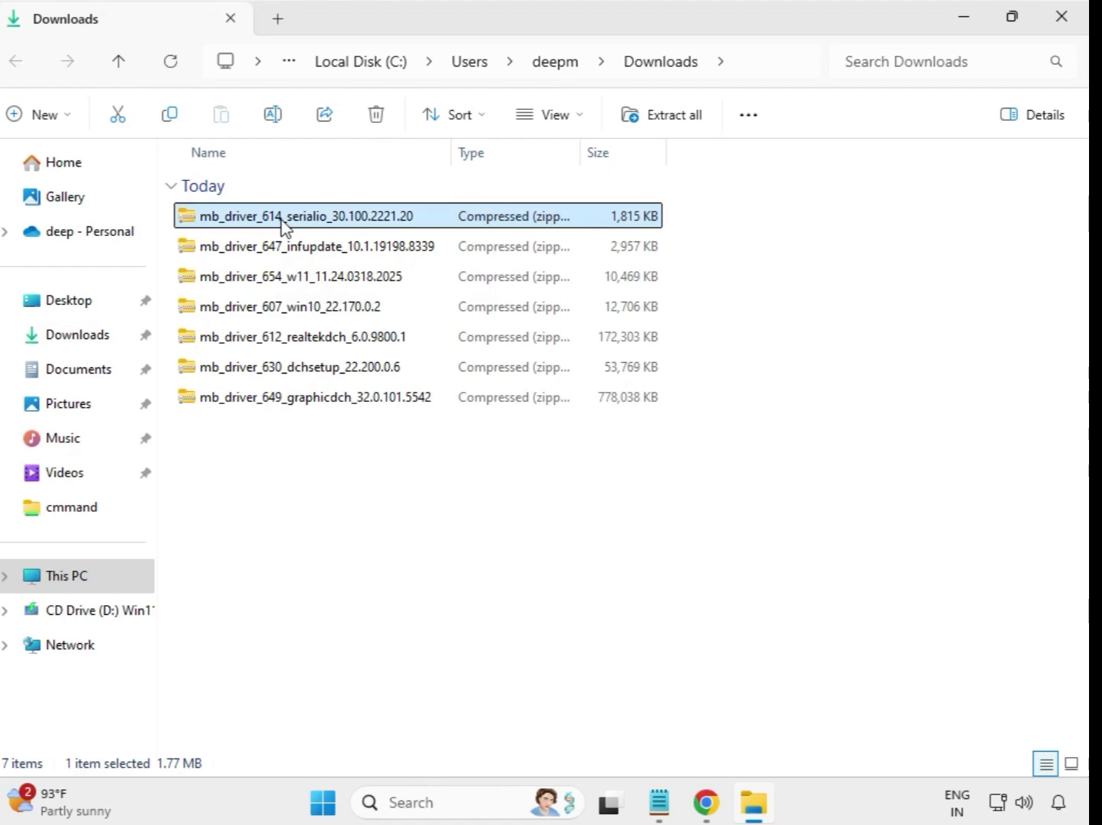
{"action": "right_click", "coordinate": [283, 224]}
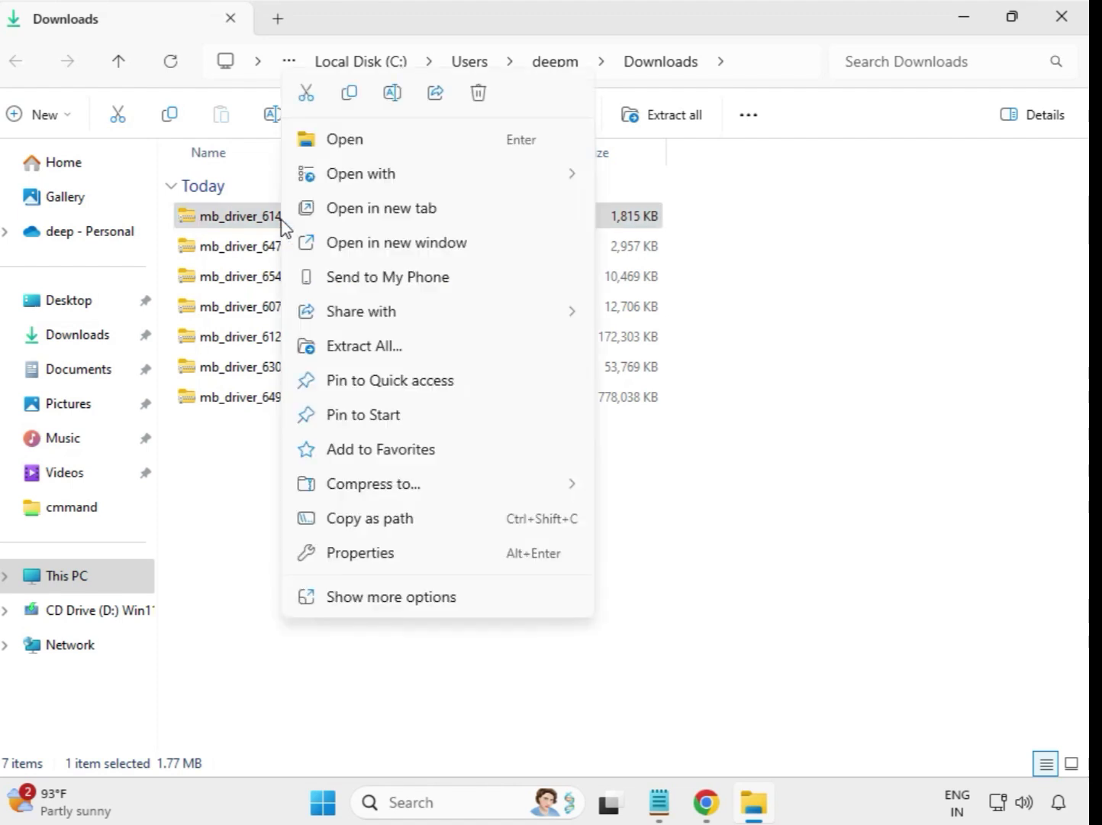
{"action": "left_click", "coordinate": [365, 346]}
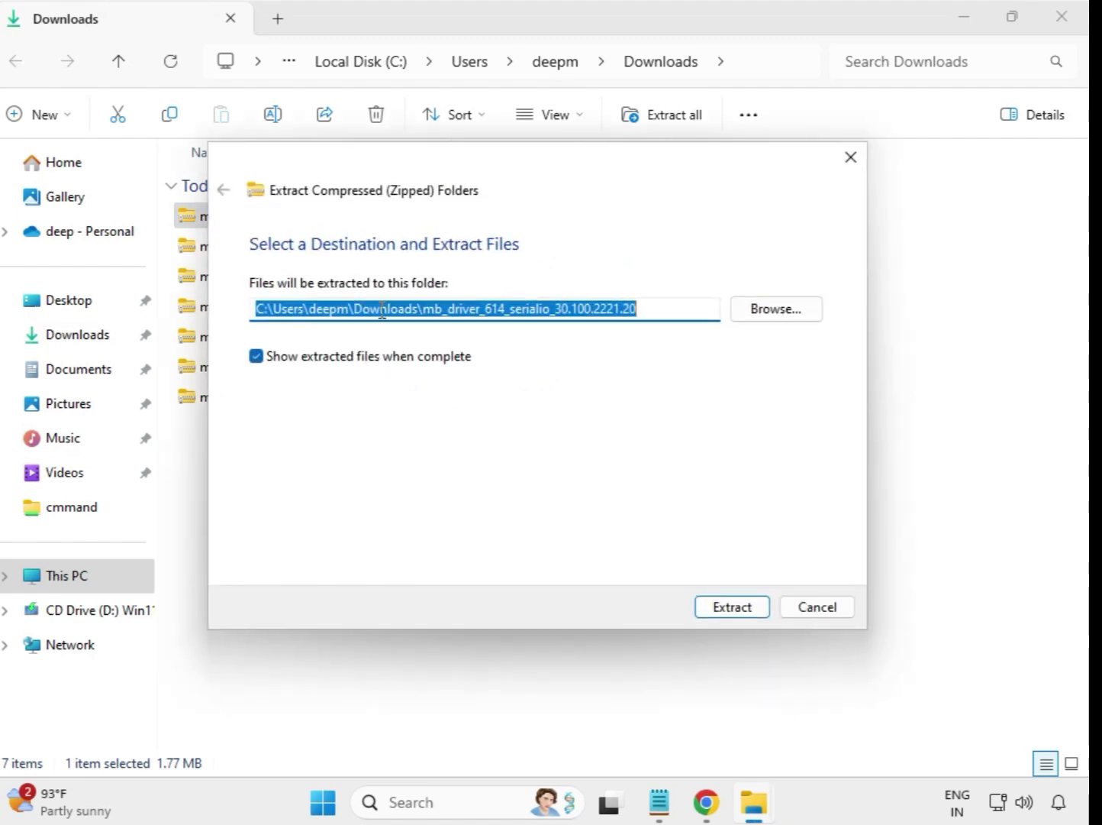
{"action": "left_click", "coordinate": [743, 608]}
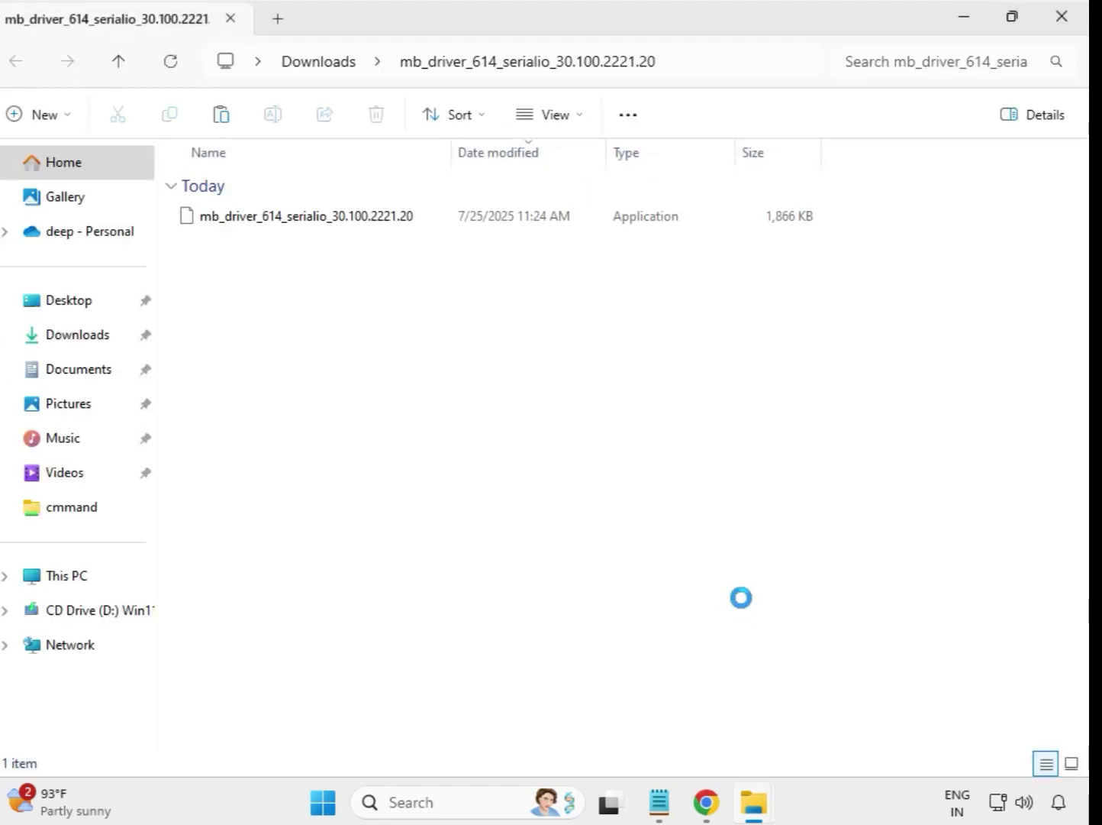
{"action": "left_click", "coordinate": [1064, 22]}
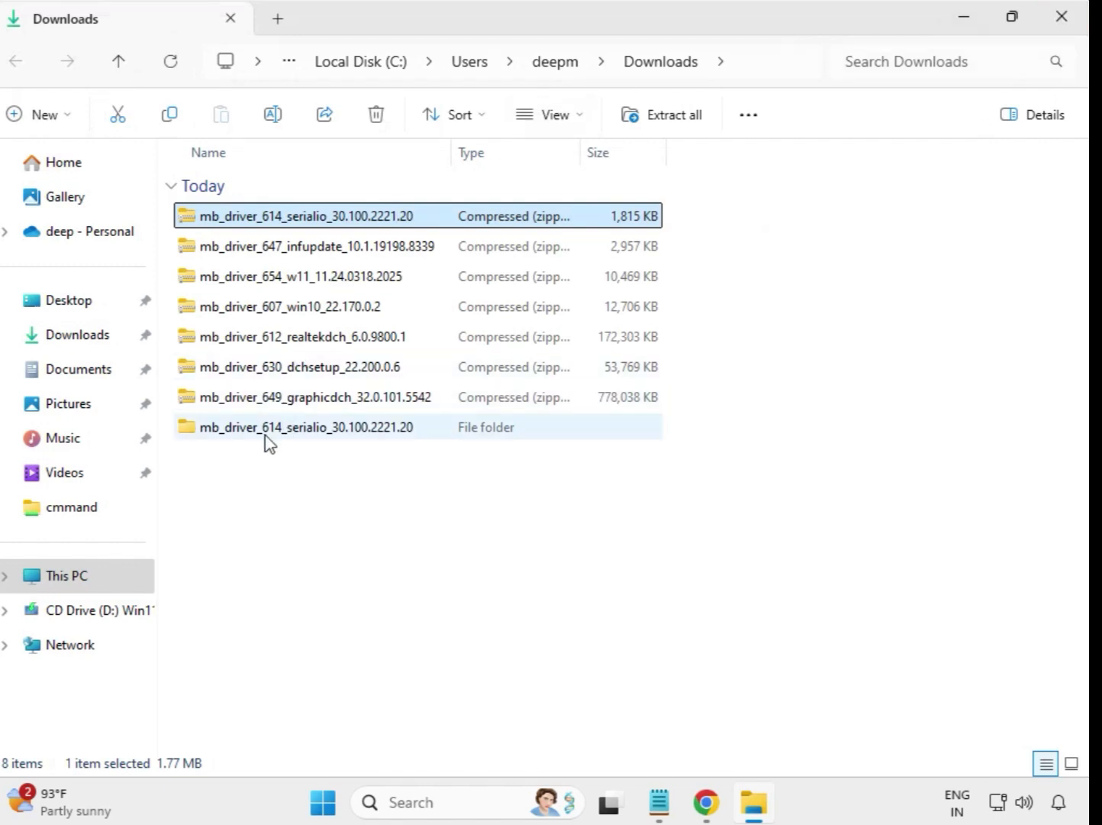
{"action": "left_click", "coordinate": [295, 432]}
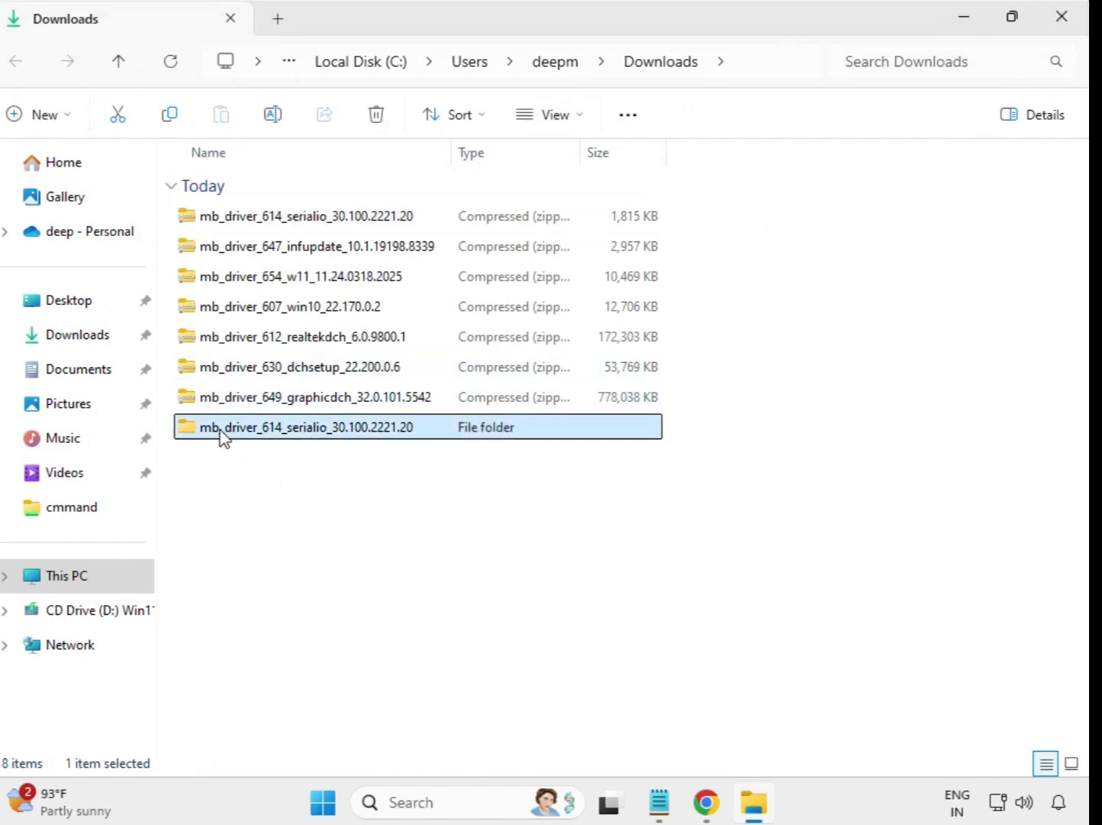
Extract the mb_driver_647_infupdate_10.1.19198.8339 archive into its own folder in Downloads and close the window showing the extracted files
{"action": "left_click", "coordinate": [290, 259]}
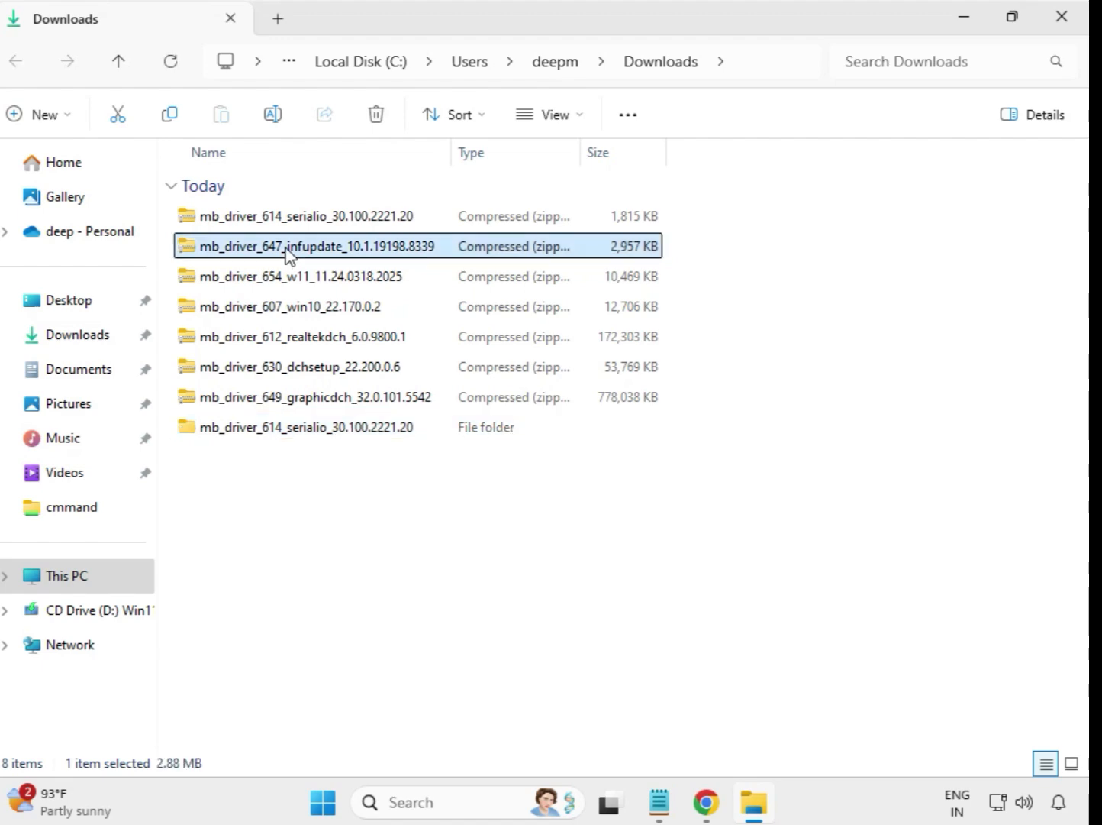
{"action": "right_click", "coordinate": [286, 253]}
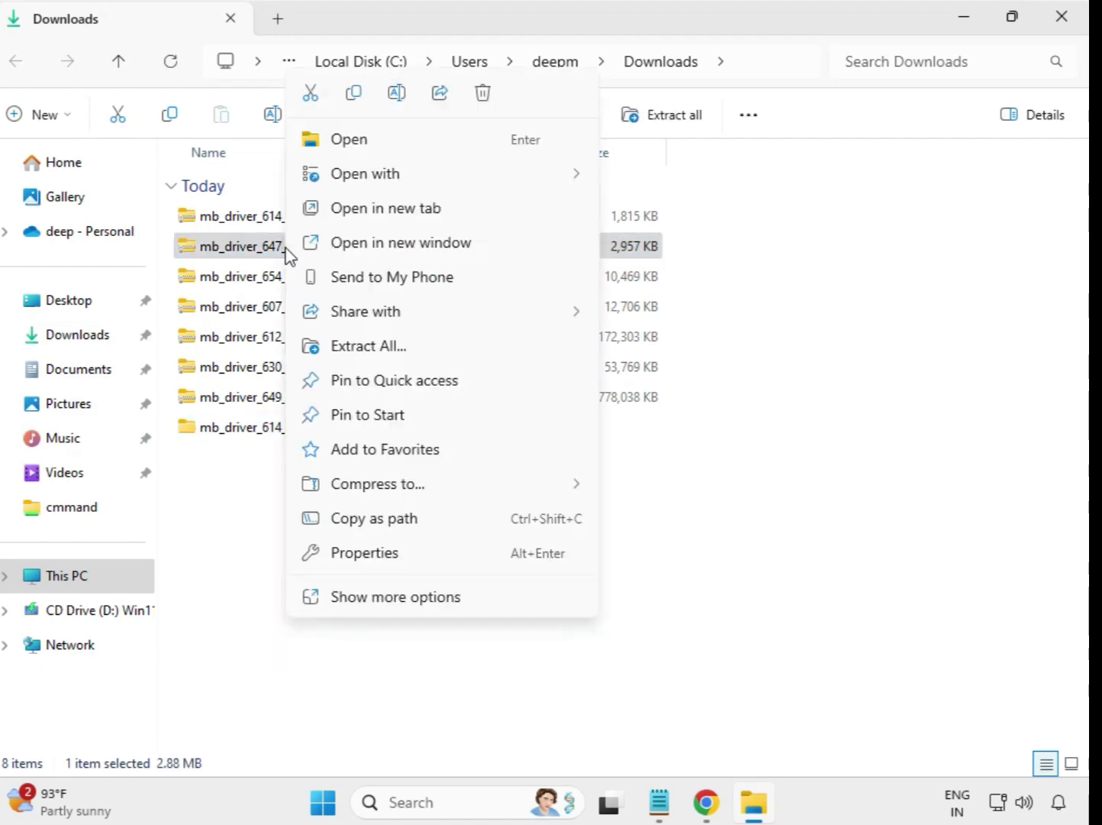
{"action": "left_click", "coordinate": [369, 347]}
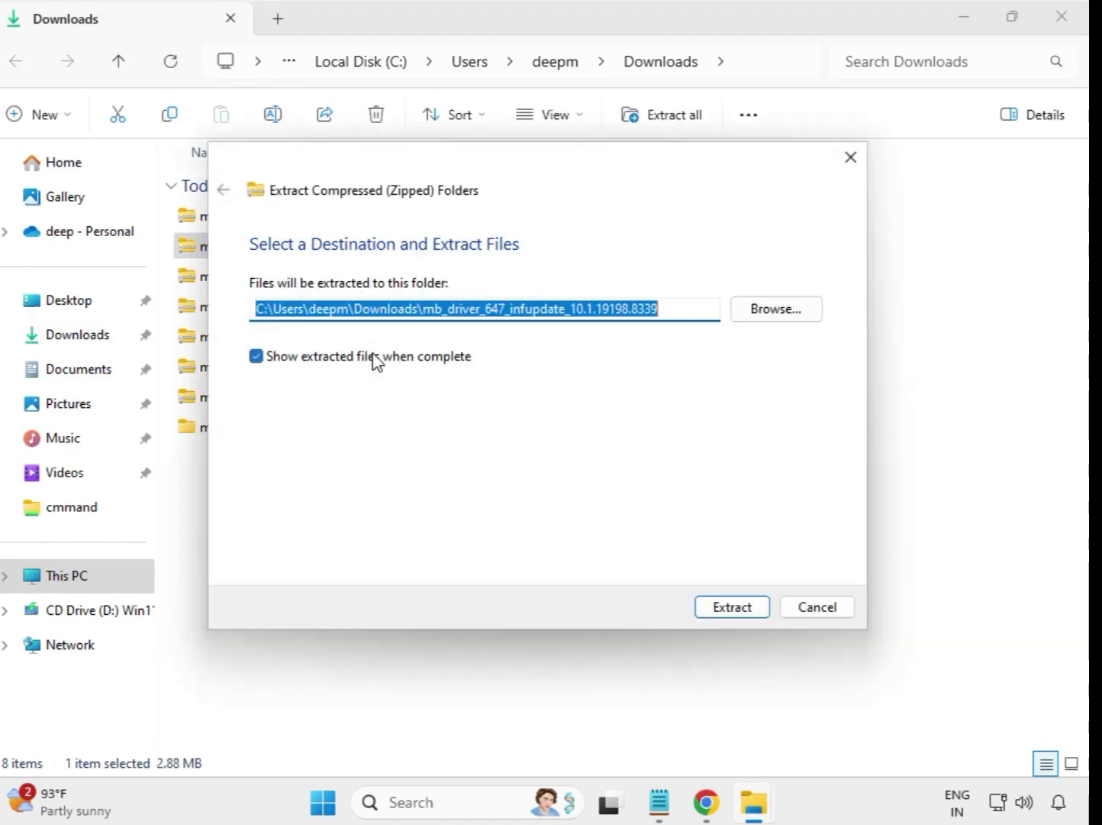
{"action": "left_click", "coordinate": [716, 616]}
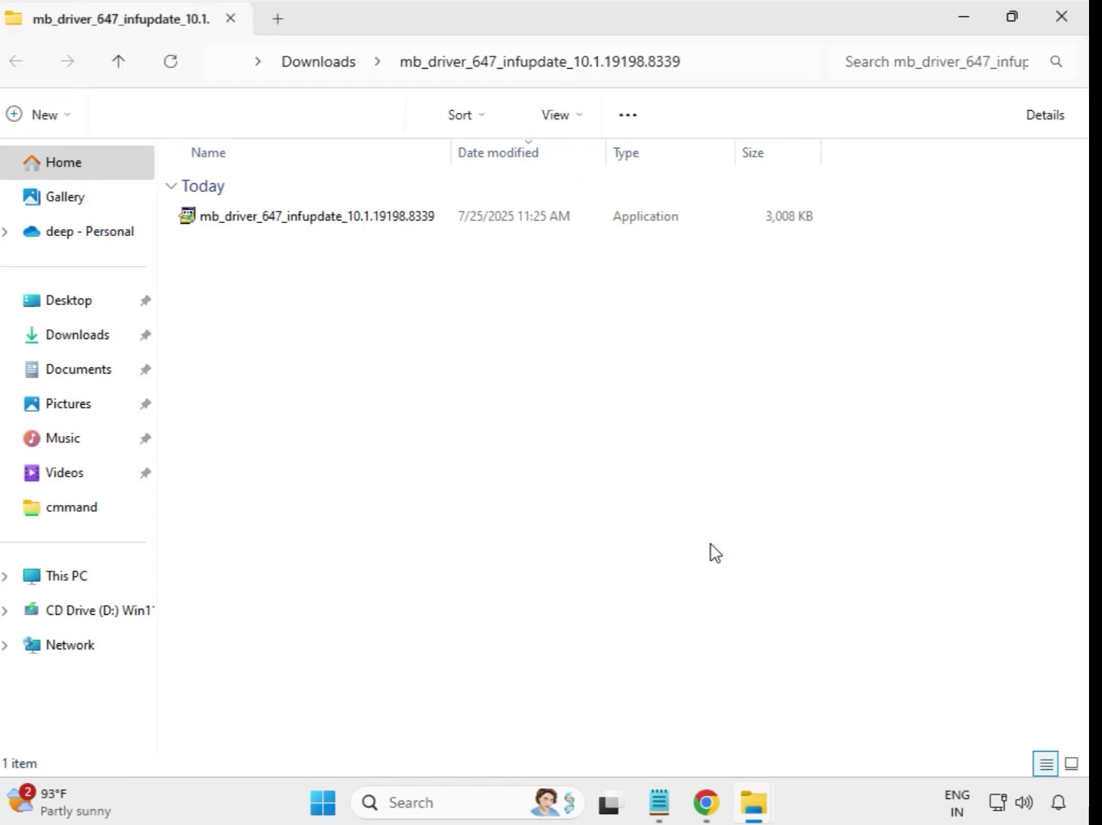
{"action": "left_click", "coordinate": [1061, 17]}
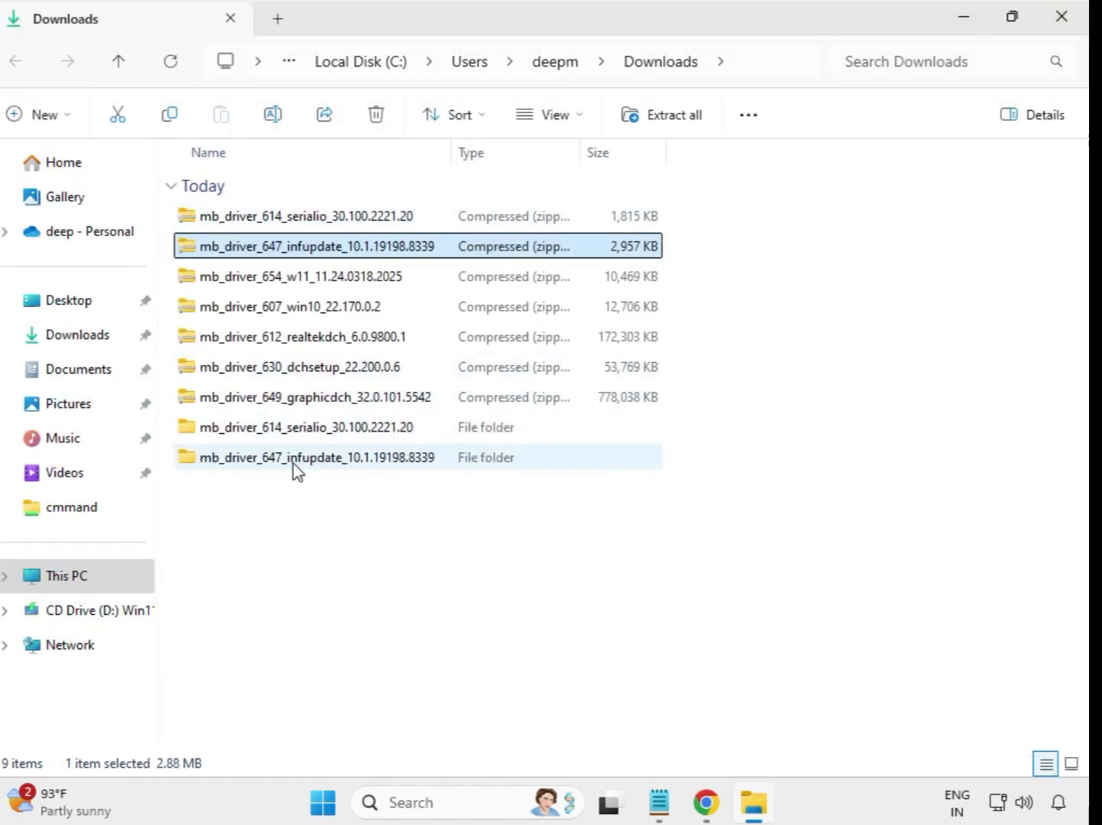
Extract the mb_driver_654_w11_11.24.0318.2025 archive into its own folder in Downloads and close the window showing the extracted files
{"action": "left_click", "coordinate": [280, 279]}
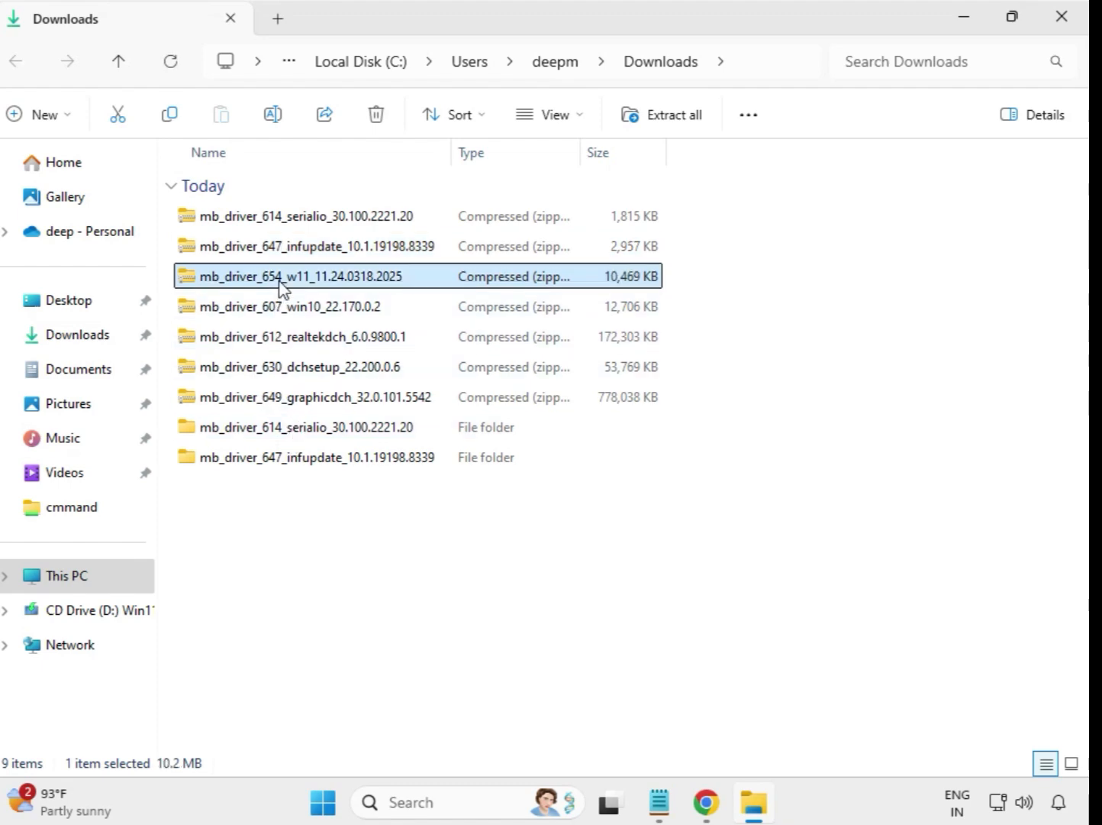
{"action": "right_click", "coordinate": [283, 287]}
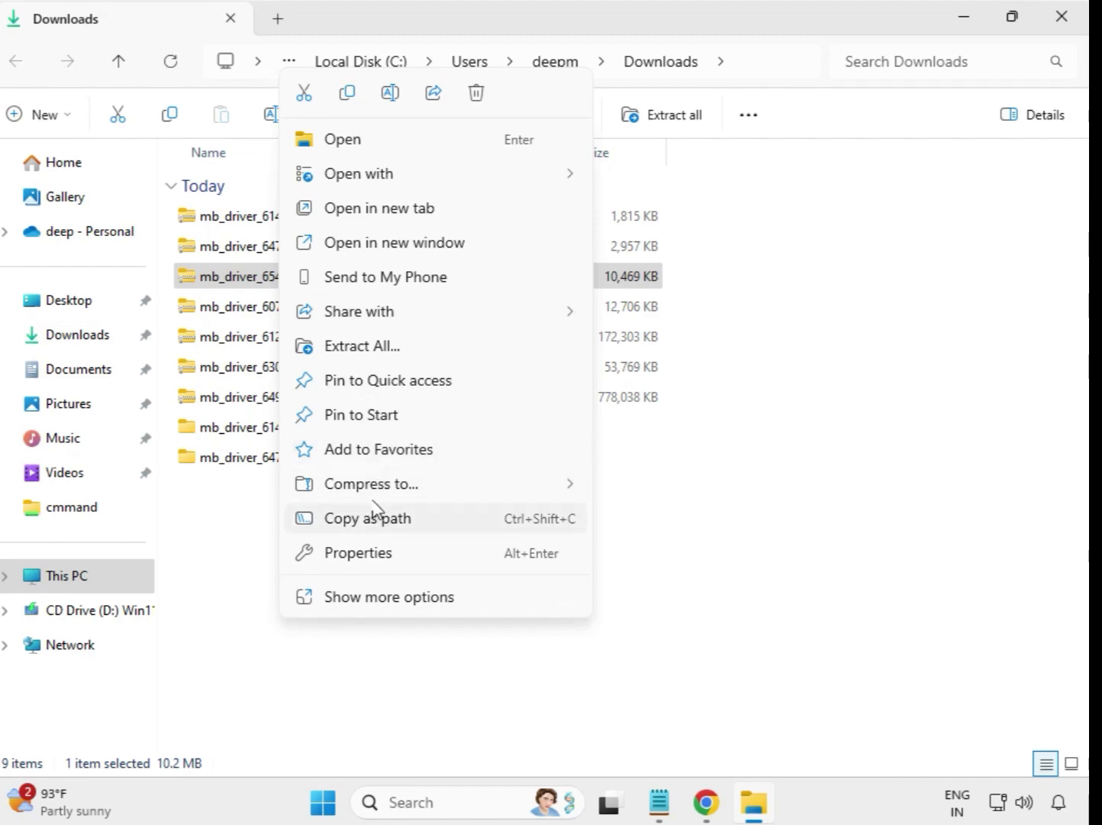
{"action": "left_click", "coordinate": [381, 348]}
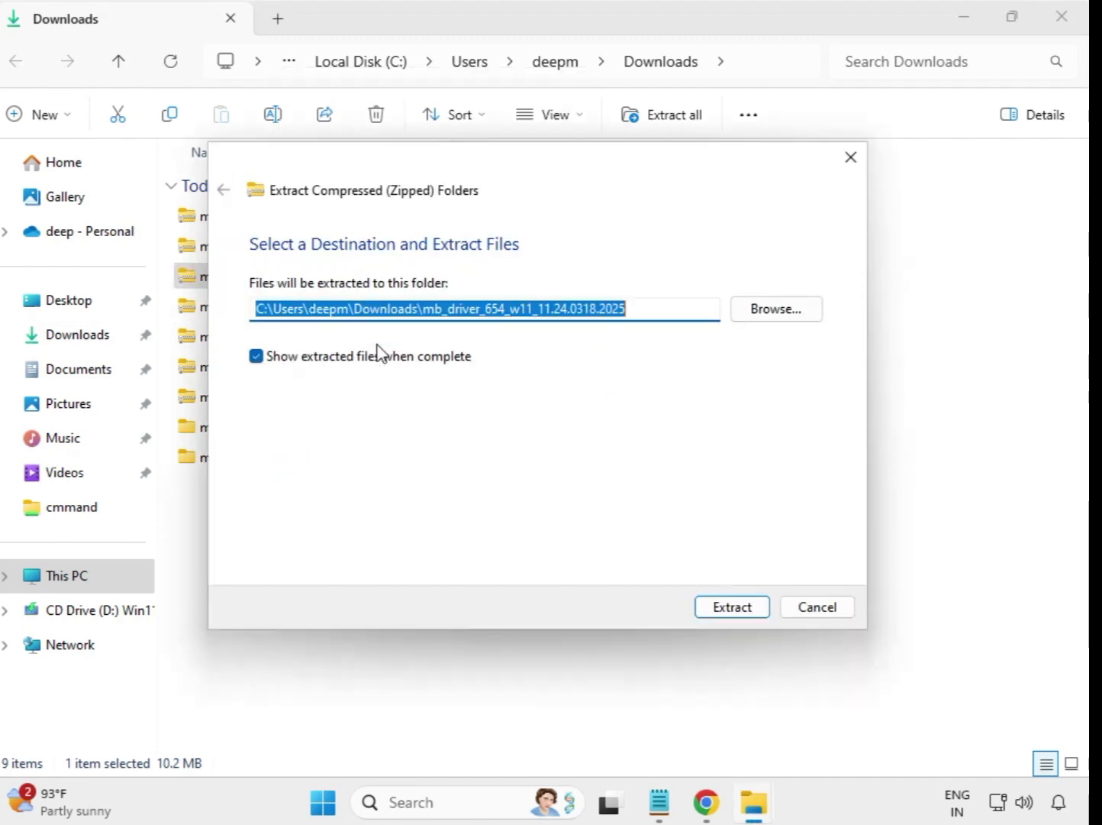
{"action": "left_click", "coordinate": [717, 607]}
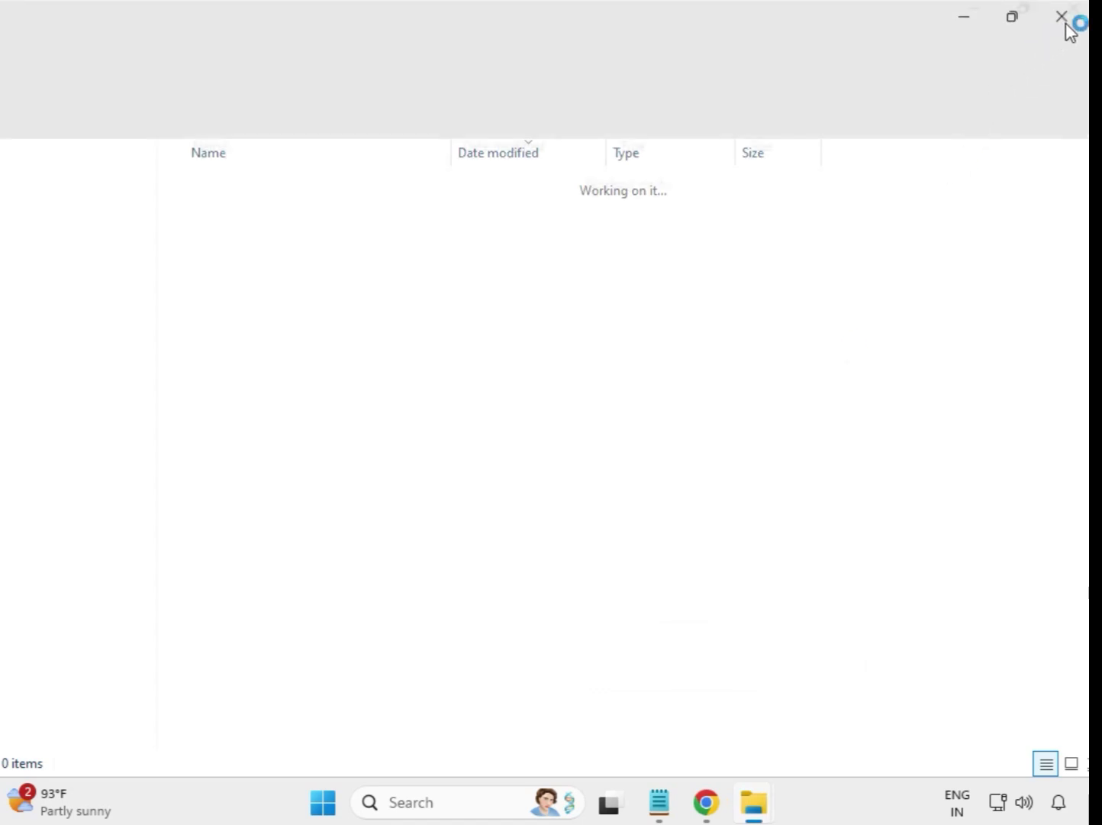
{"action": "left_click", "coordinate": [1066, 21]}
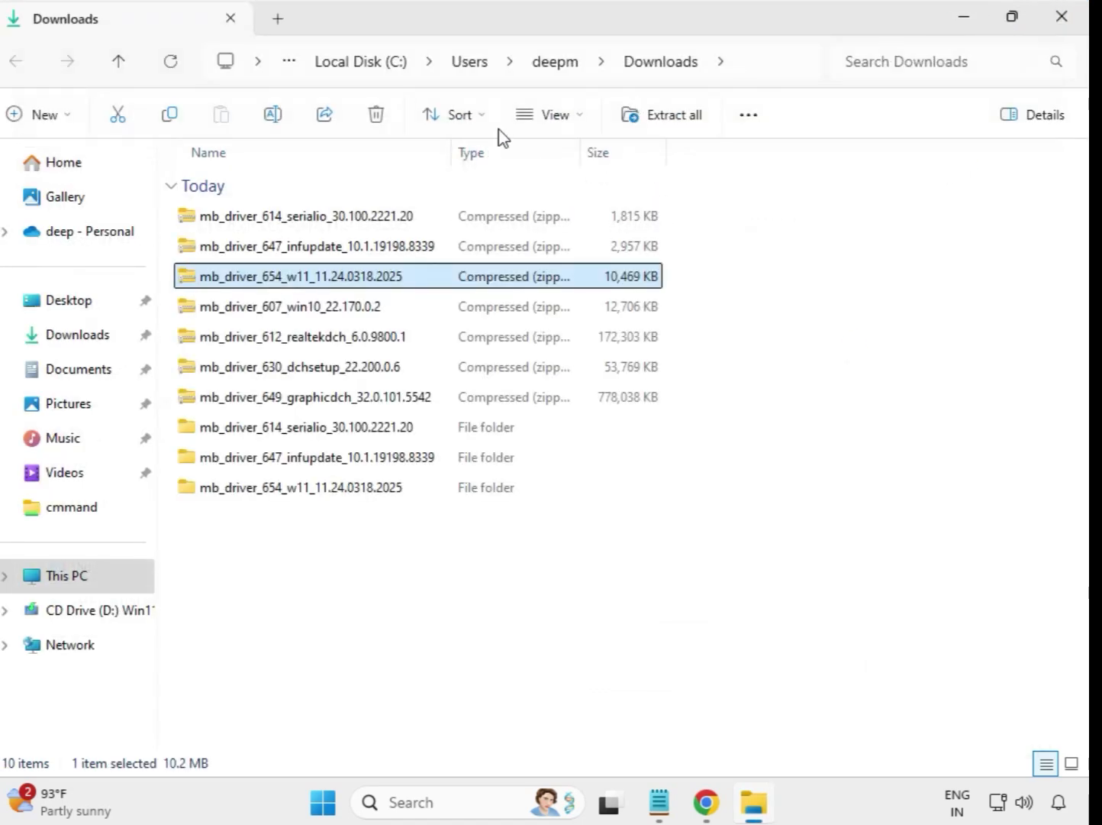
Extract the mb_driver_607_win10_22.170.0.2 archive into its own folder in Downloads and close the window showing the extracted files
{"action": "left_click", "coordinate": [252, 309]}
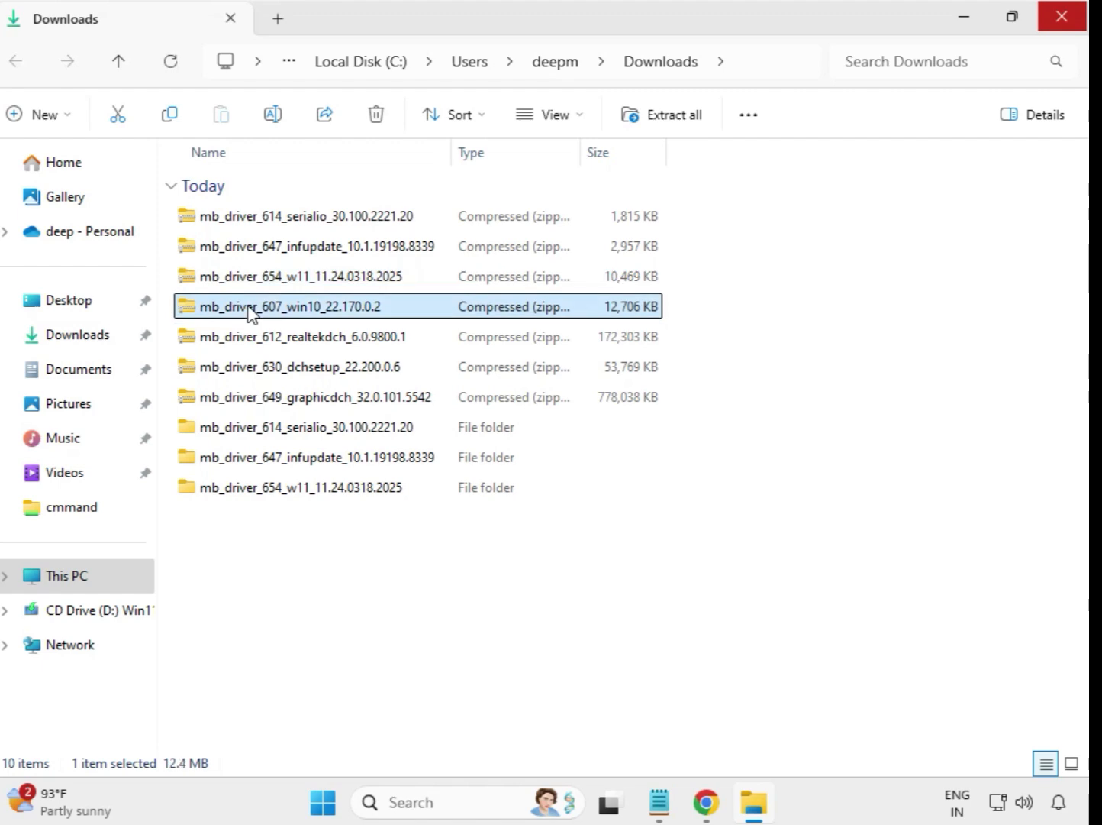
{"action": "right_click", "coordinate": [252, 309]}
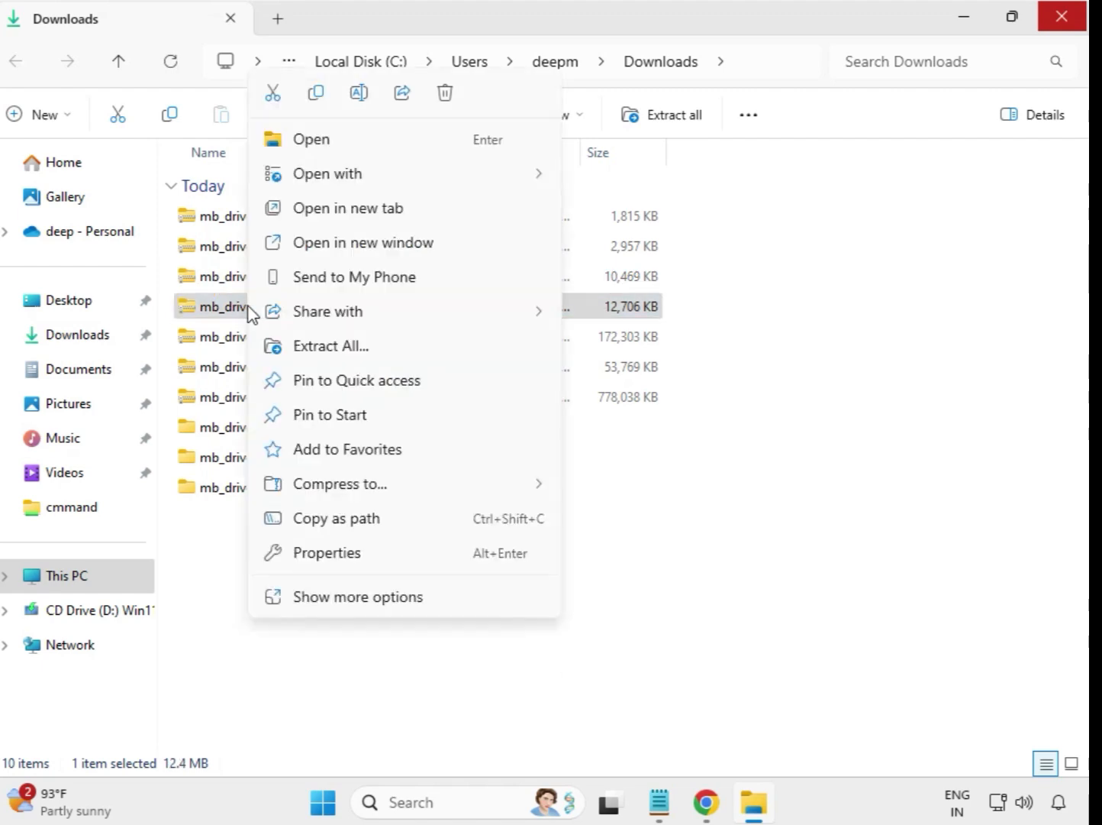
{"action": "left_click", "coordinate": [336, 348]}
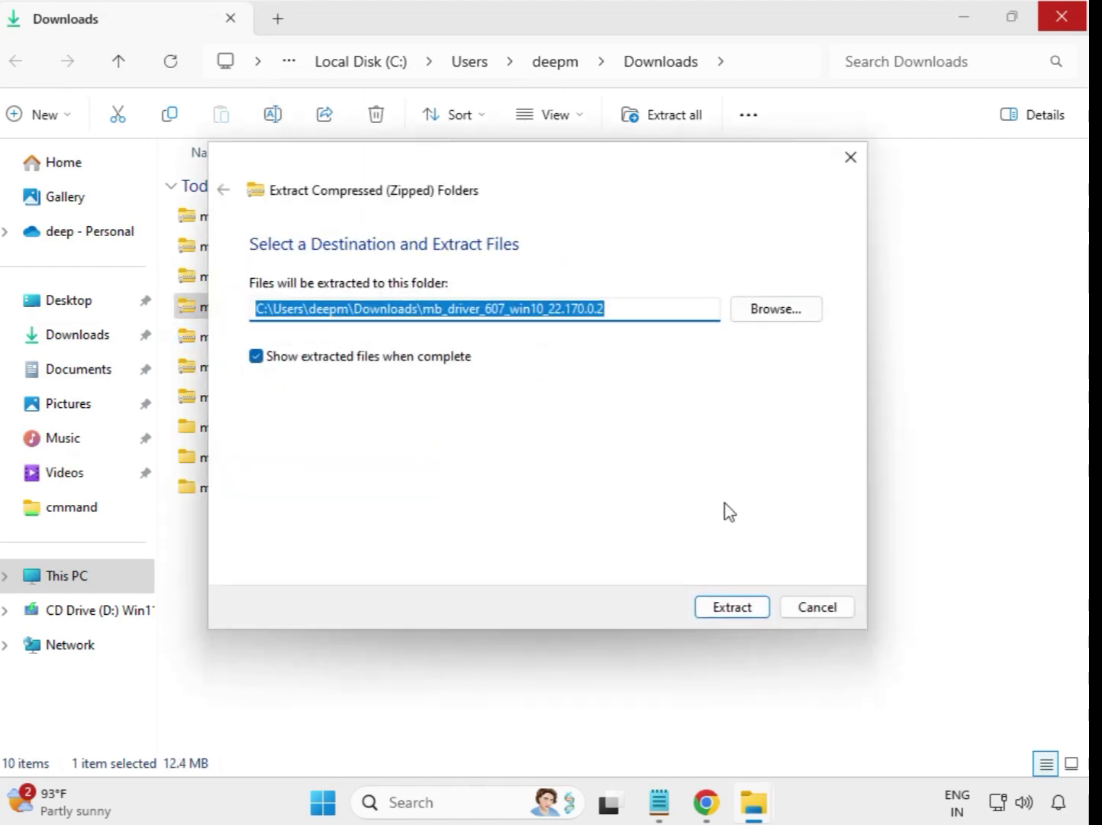
{"action": "left_click", "coordinate": [736, 609]}
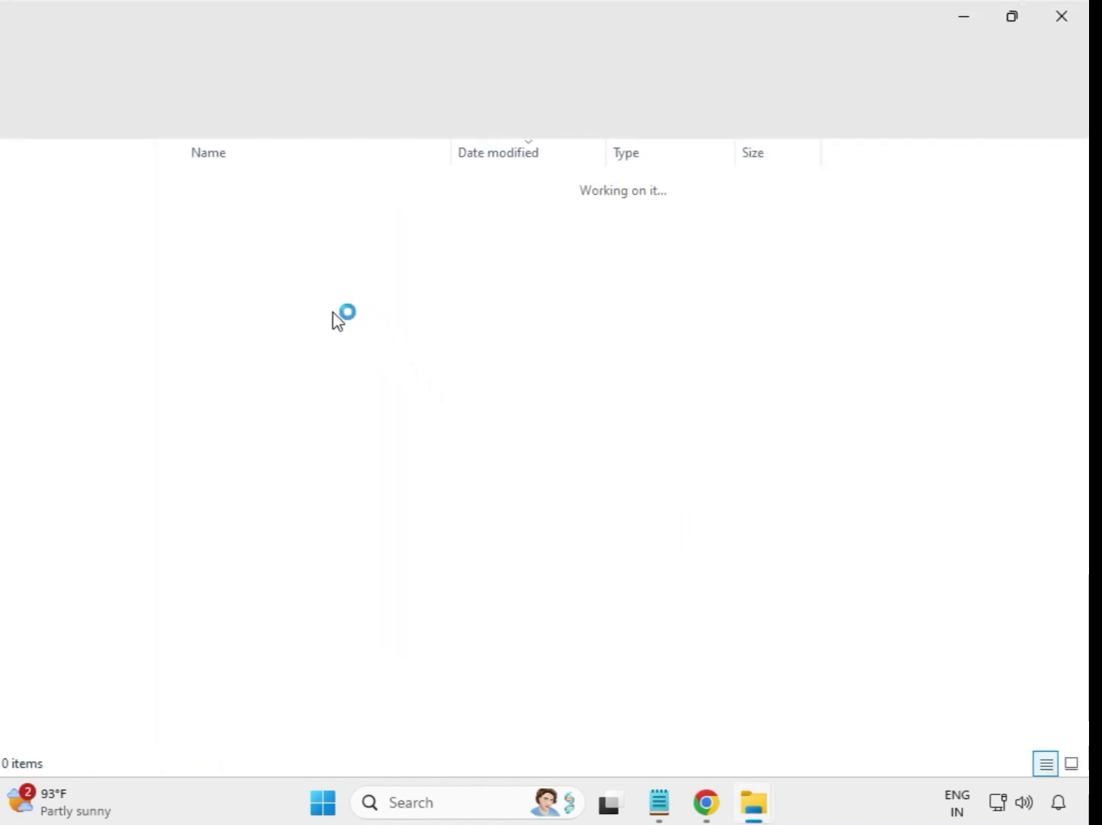
{"action": "left_click", "coordinate": [1062, 16]}
Extract the mb_driver_612_realtekdch_6.0.9800.1 archive into its own folder in Downloads and close the window showing the extracted files
{"action": "left_click", "coordinate": [313, 348]}
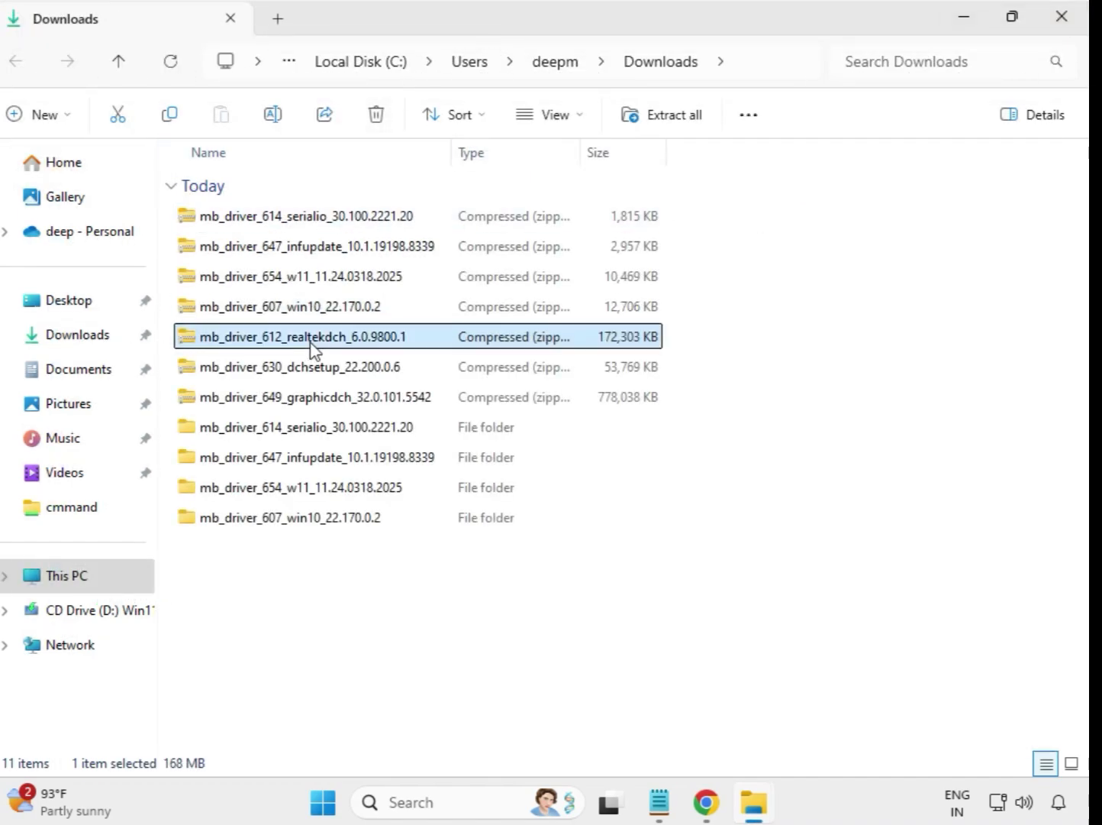
{"action": "right_click", "coordinate": [312, 348]}
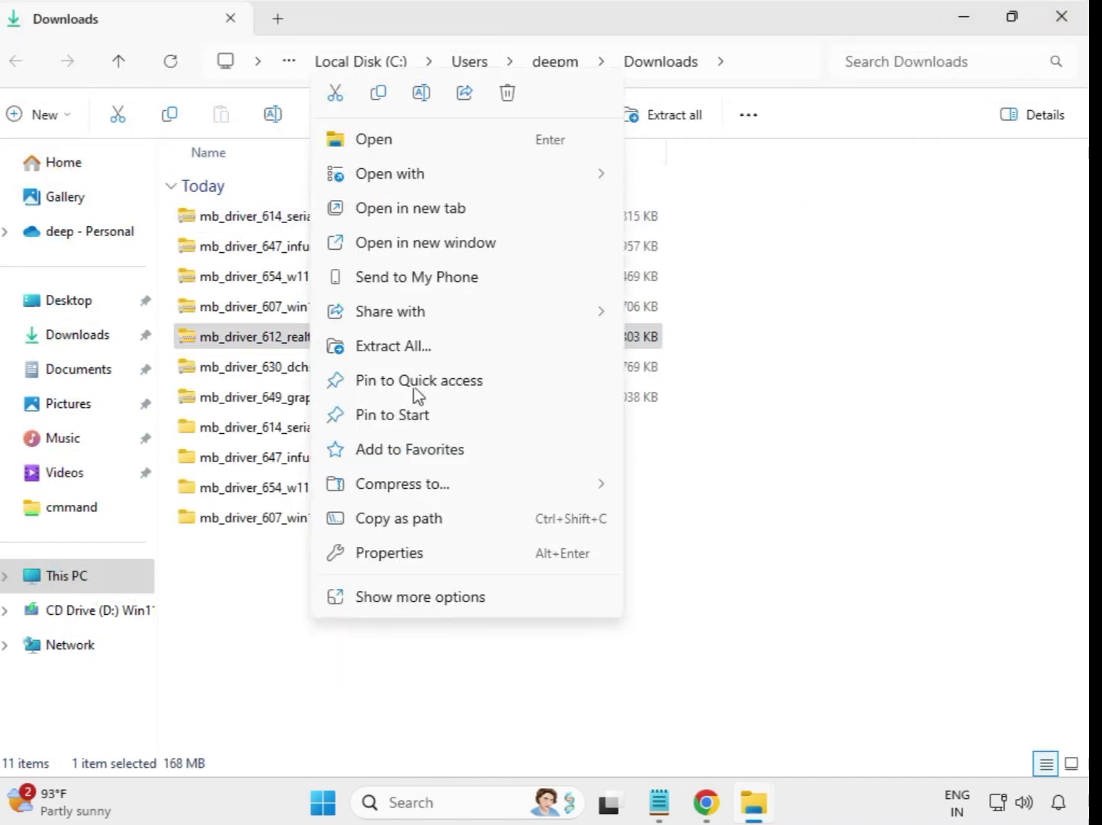
{"action": "left_click", "coordinate": [427, 350]}
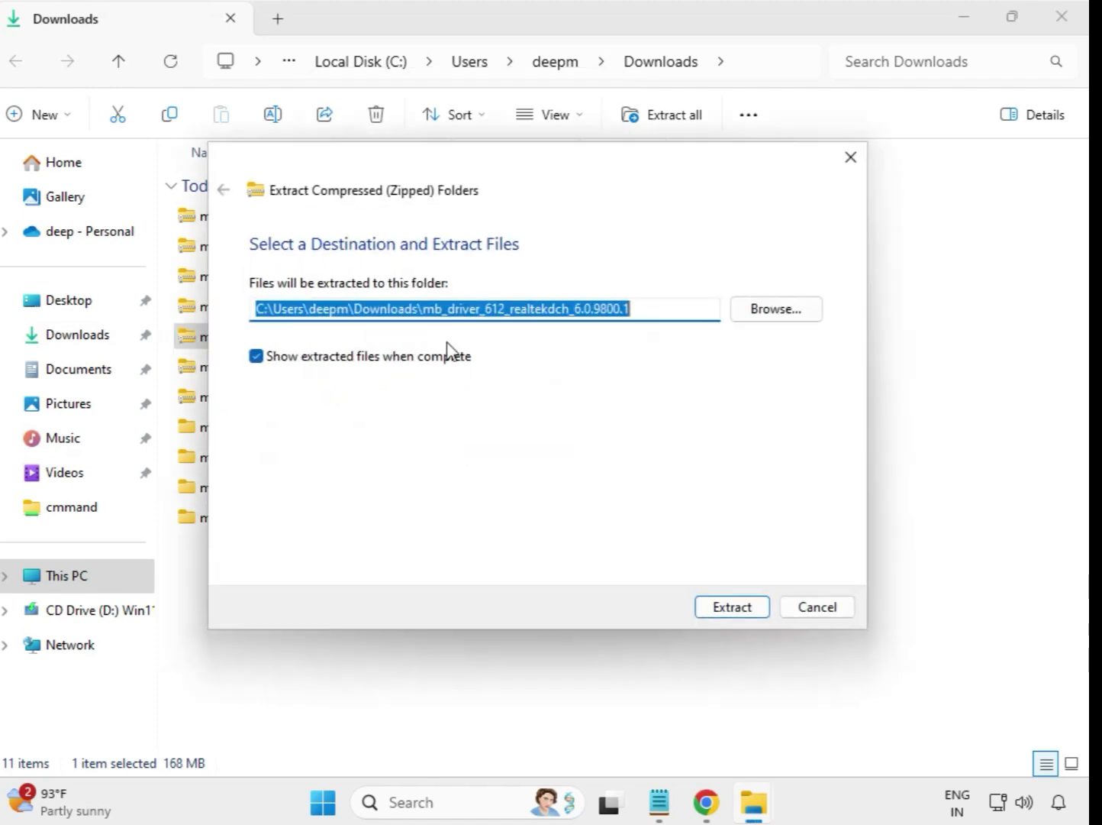
{"action": "left_click", "coordinate": [725, 610]}
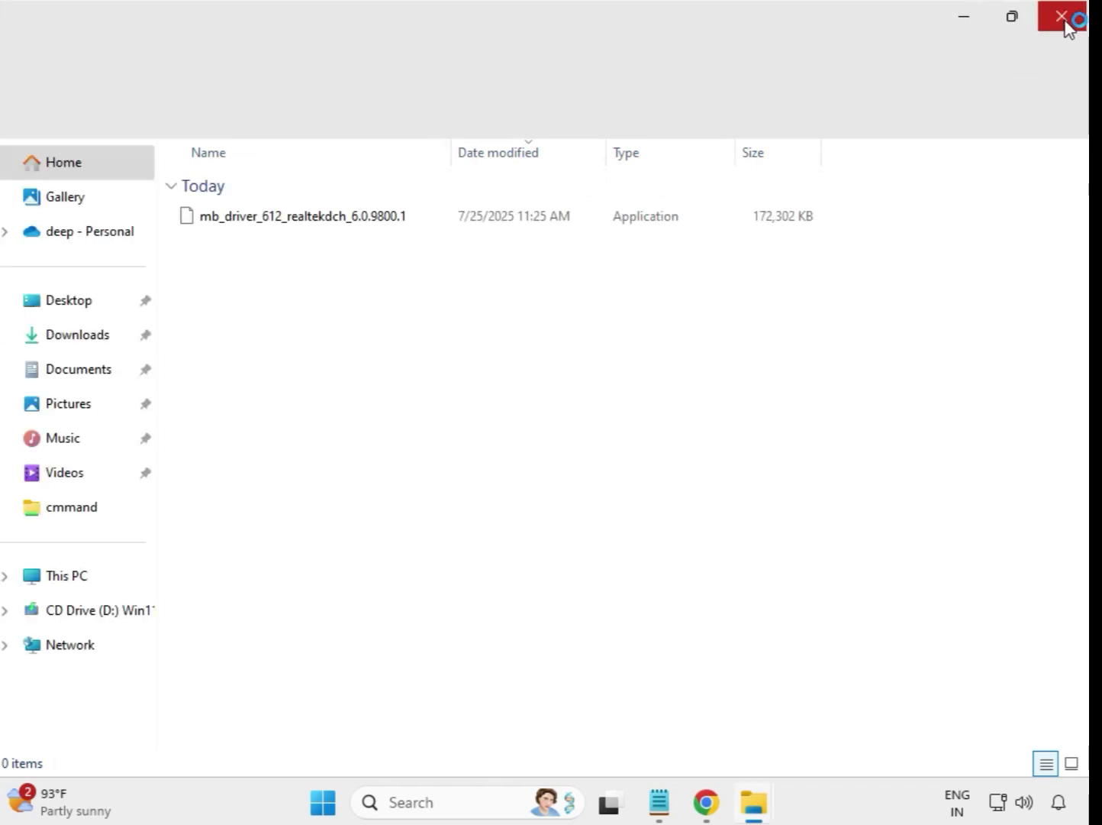
{"action": "left_click", "coordinate": [1067, 22]}
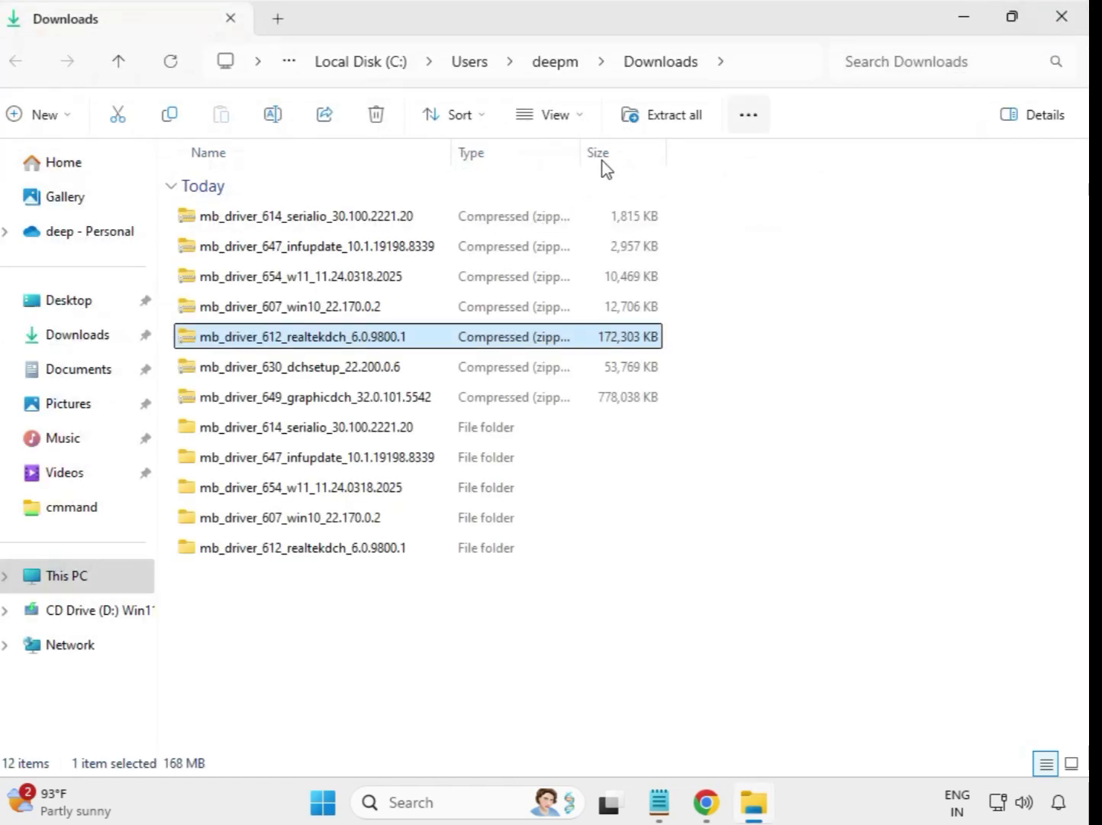
Extract the mb_driver_630_dchsetup_22.200.0.6 archive into its own folder in Downloads and close the window showing the extracted files
{"action": "left_click", "coordinate": [305, 373]}
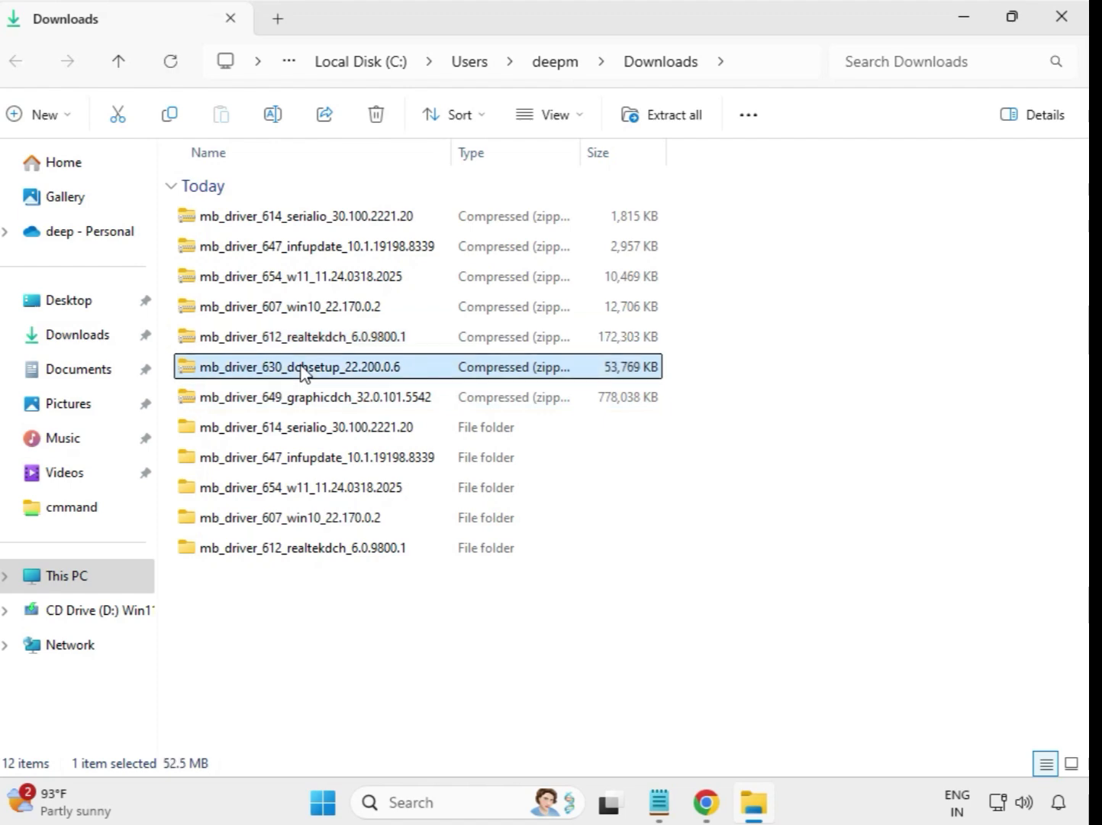
{"action": "right_click", "coordinate": [303, 369]}
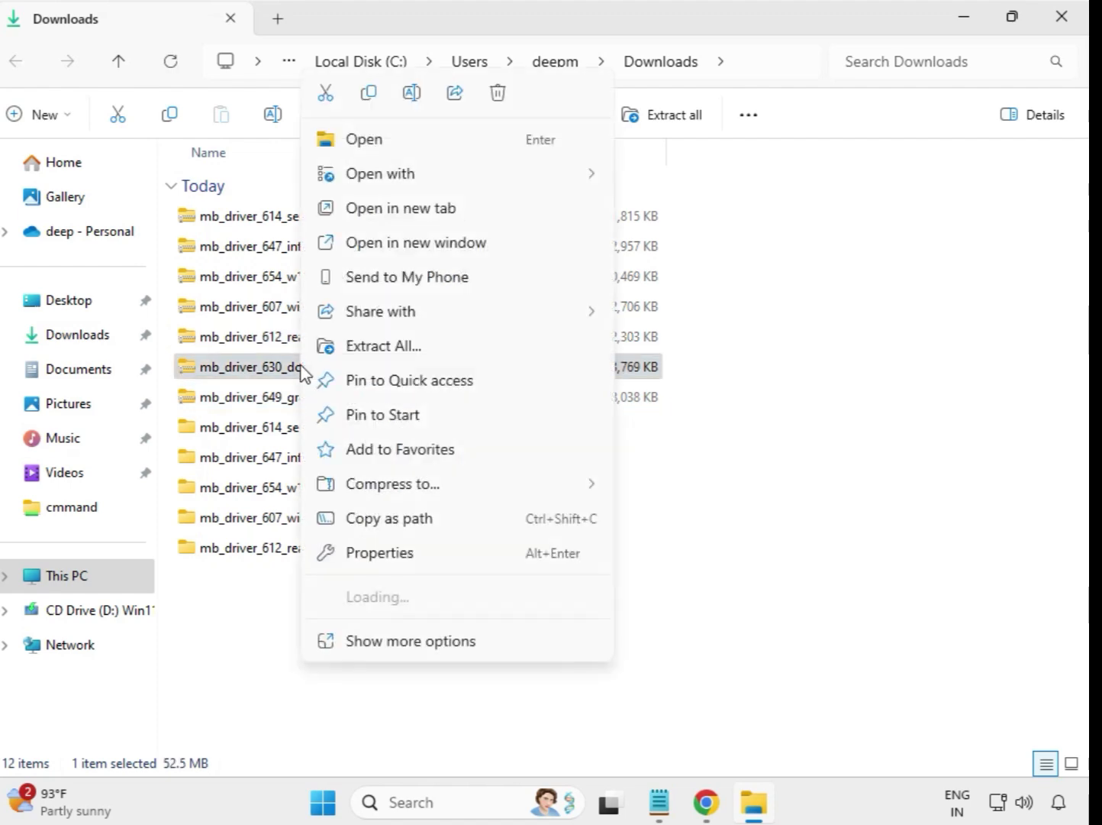
{"action": "left_click", "coordinate": [382, 360]}
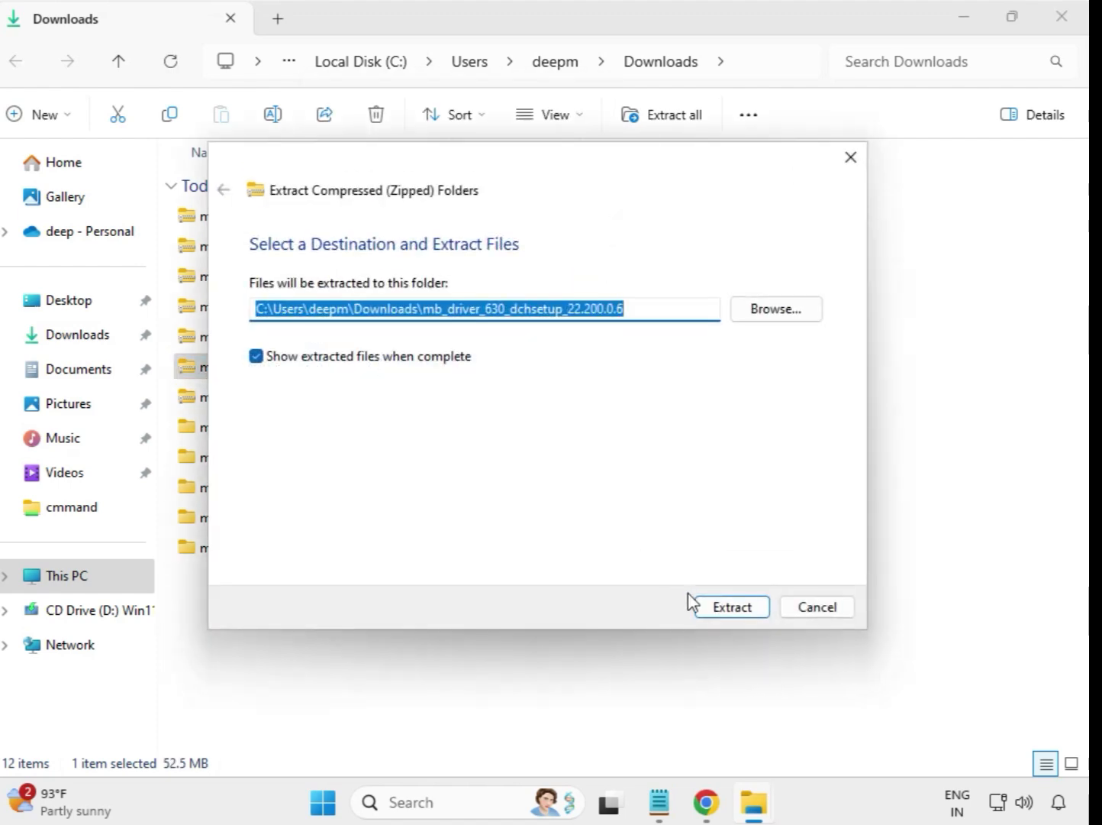
{"action": "left_click", "coordinate": [727, 607]}
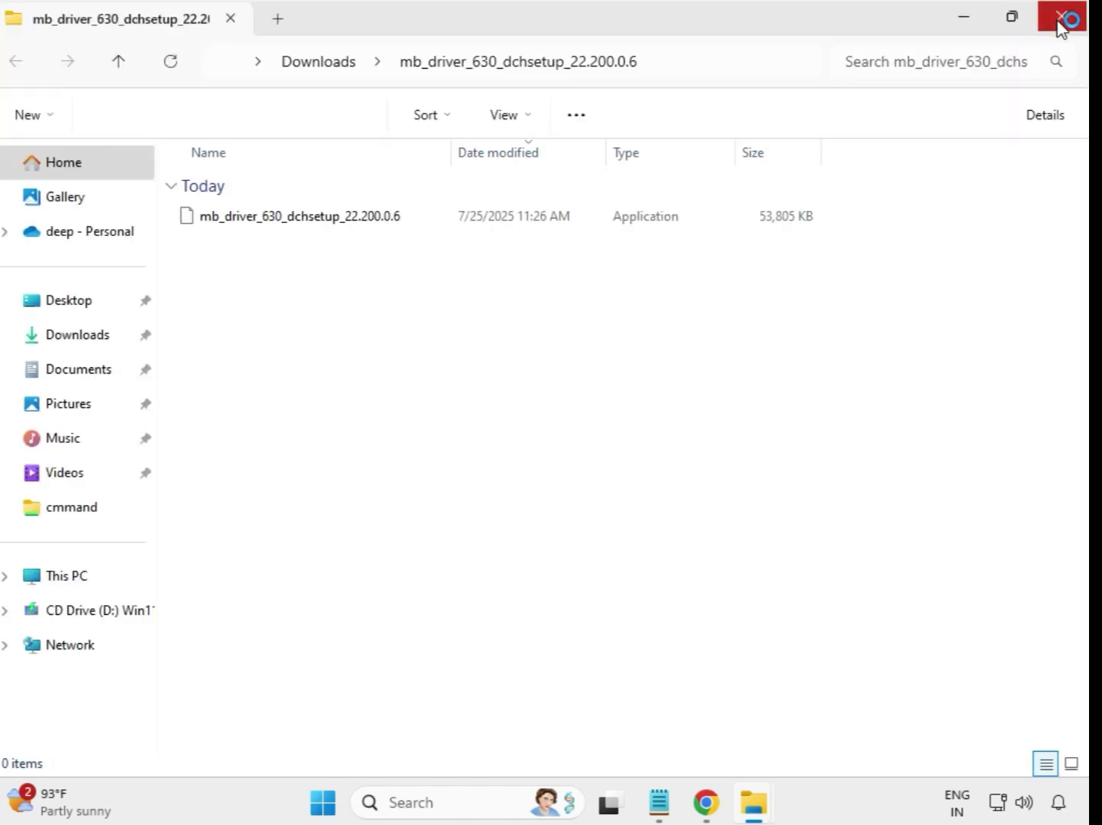
{"action": "left_click", "coordinate": [1062, 24]}
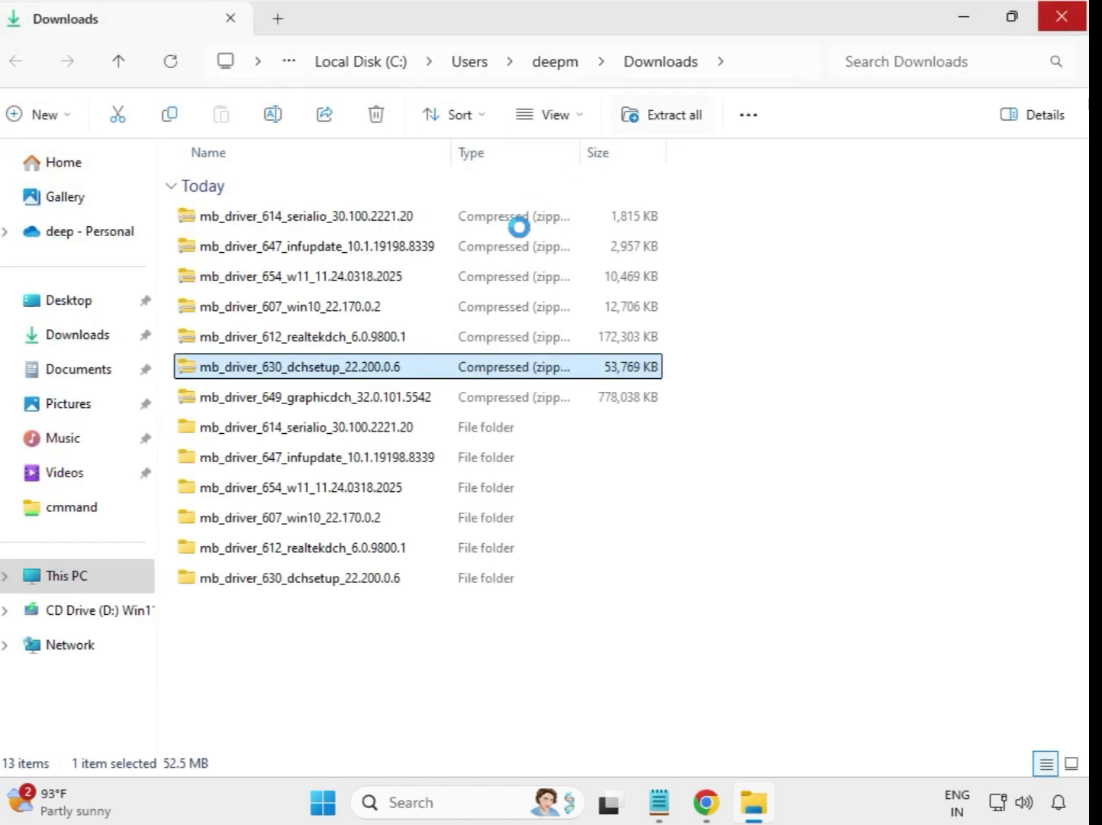
Extract the mb_driver_649_graphicdch_32.0.101.5542 archive into its own folder in Downloads and close the window showing the extracted files
{"action": "left_click", "coordinate": [334, 404]}
{"action": "right_click", "coordinate": [334, 404]}
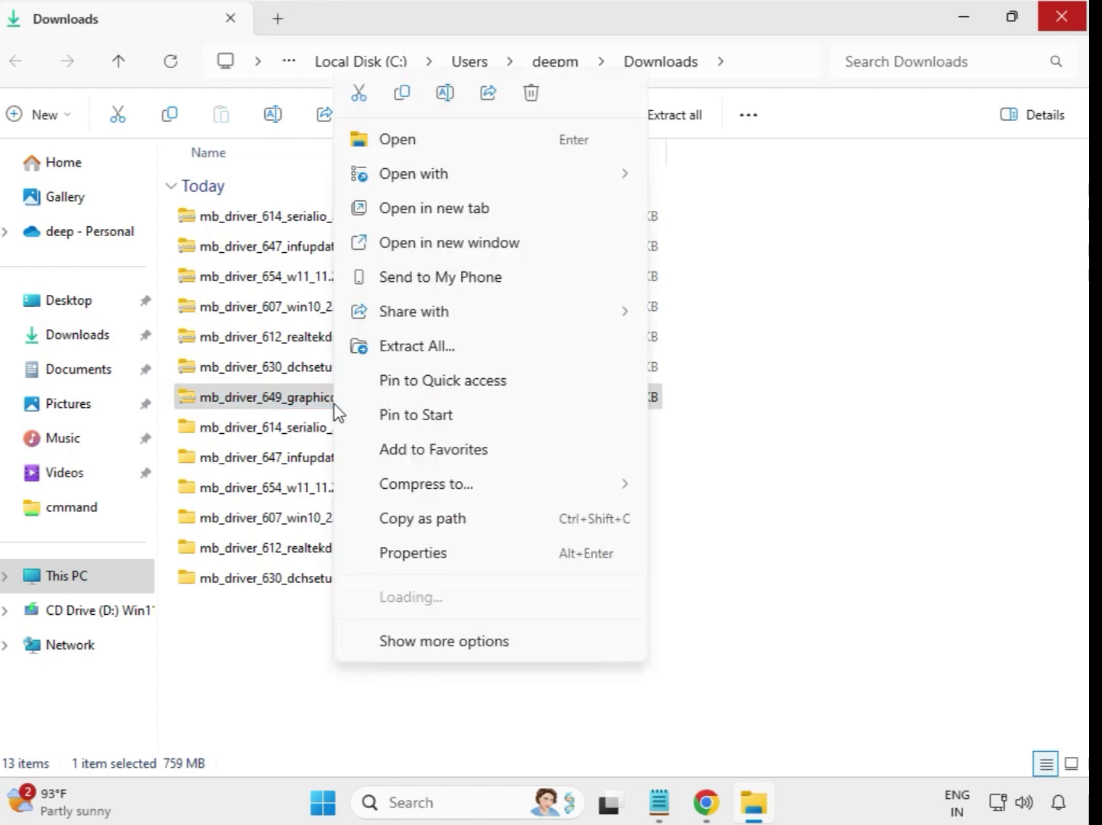
{"action": "left_click", "coordinate": [436, 346]}
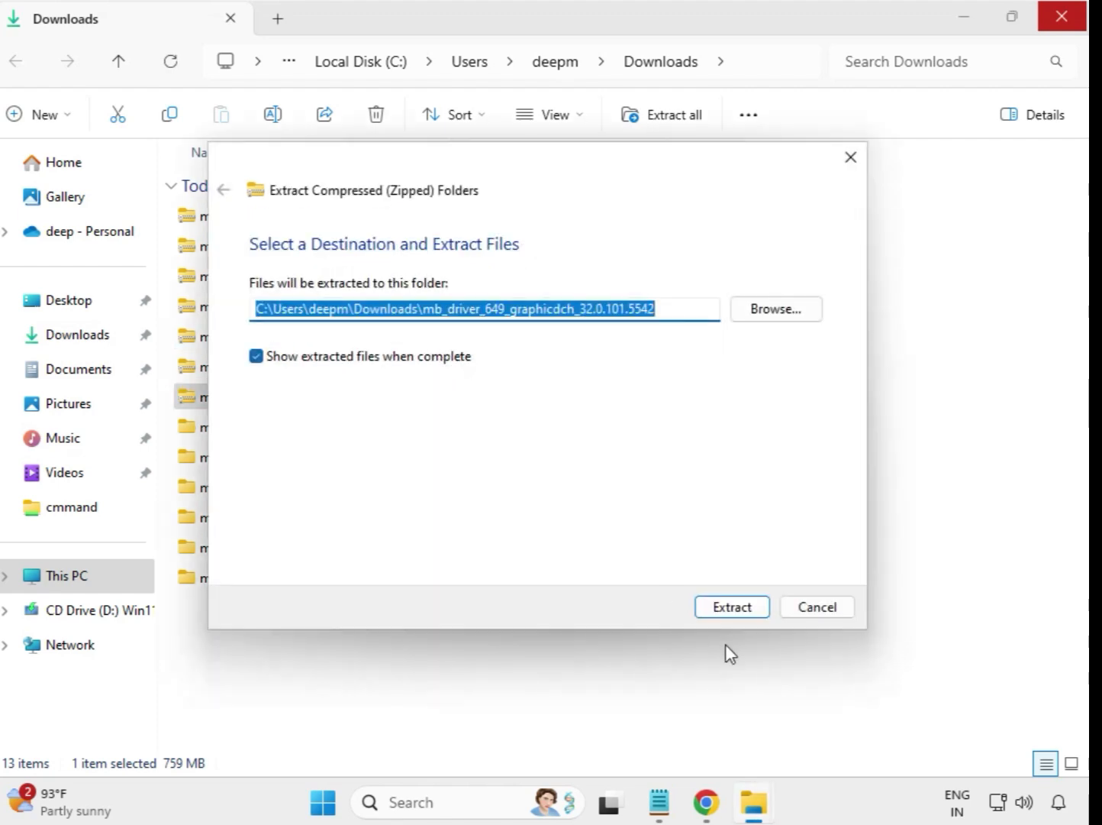
{"action": "left_click", "coordinate": [729, 608]}
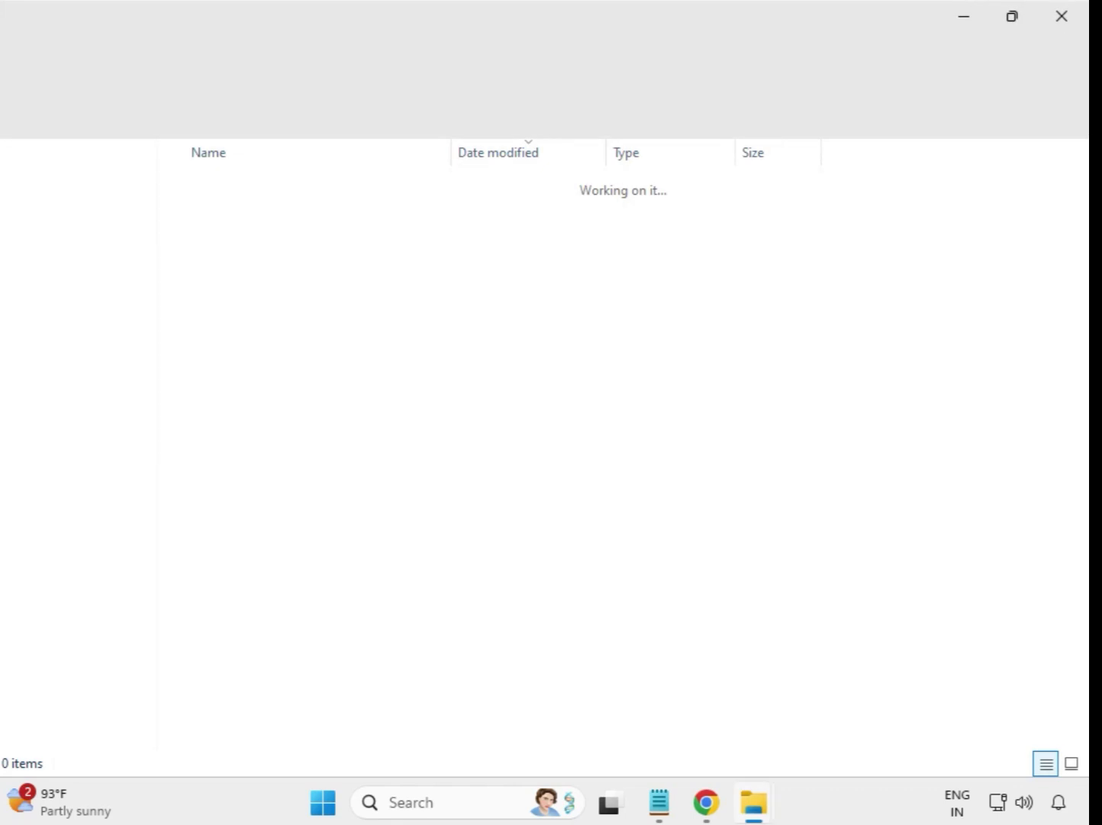
{"action": "left_click", "coordinate": [1063, 17]}
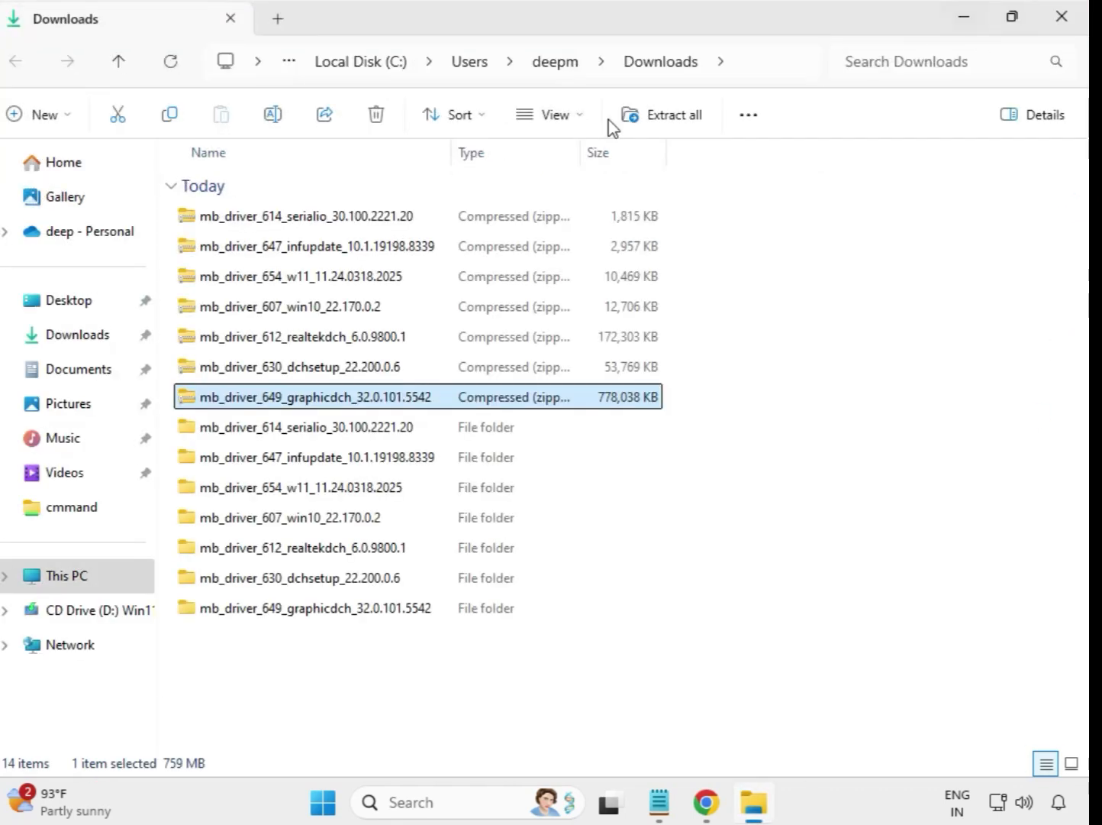
Refresh the Downloads folder listing, then briefly select all the extracted driver folders and clear the selection
{"action": "left_click", "coordinate": [724, 643]}
{"action": "right_click", "coordinate": [406, 656]}
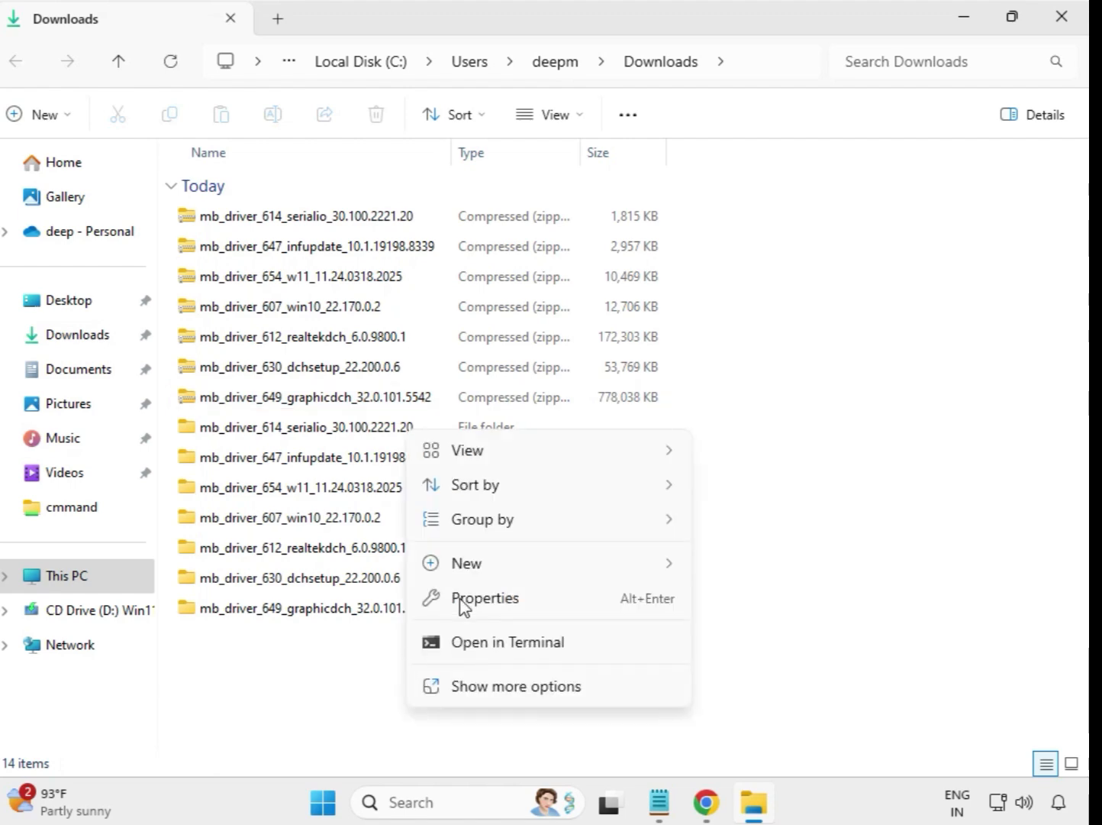
{"action": "left_click", "coordinate": [526, 682]}
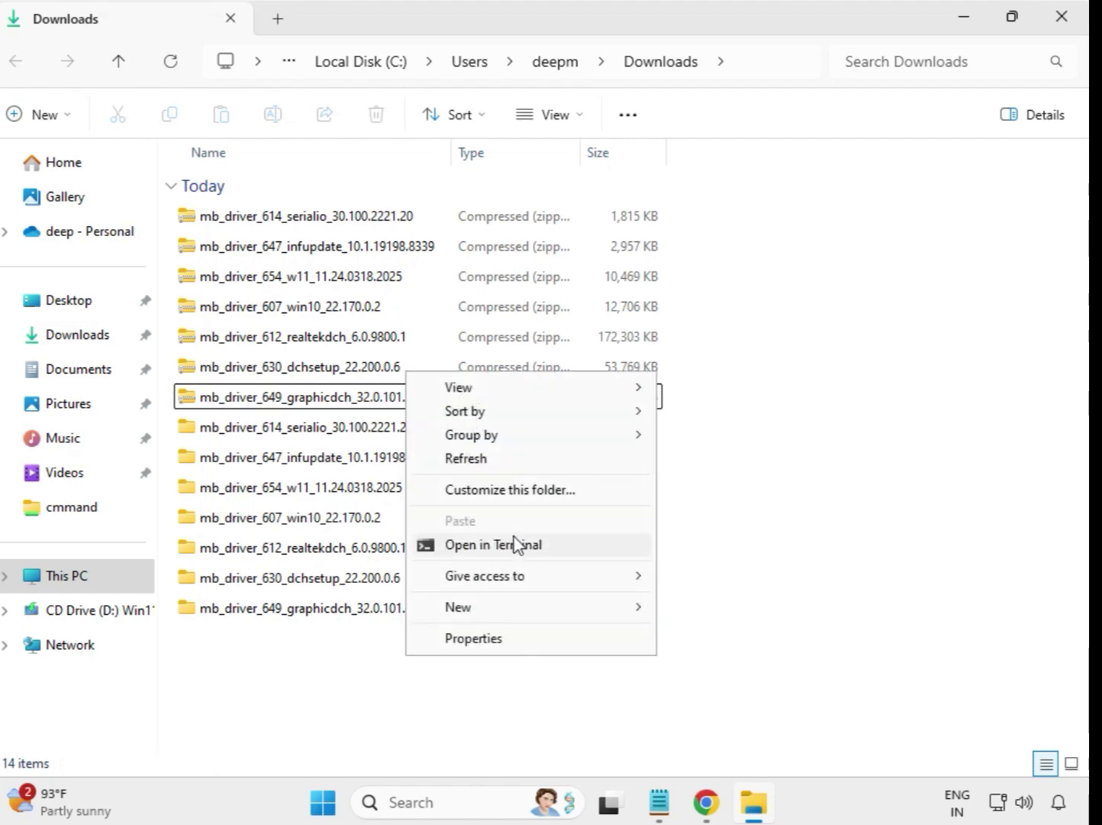
{"action": "left_click", "coordinate": [475, 460]}
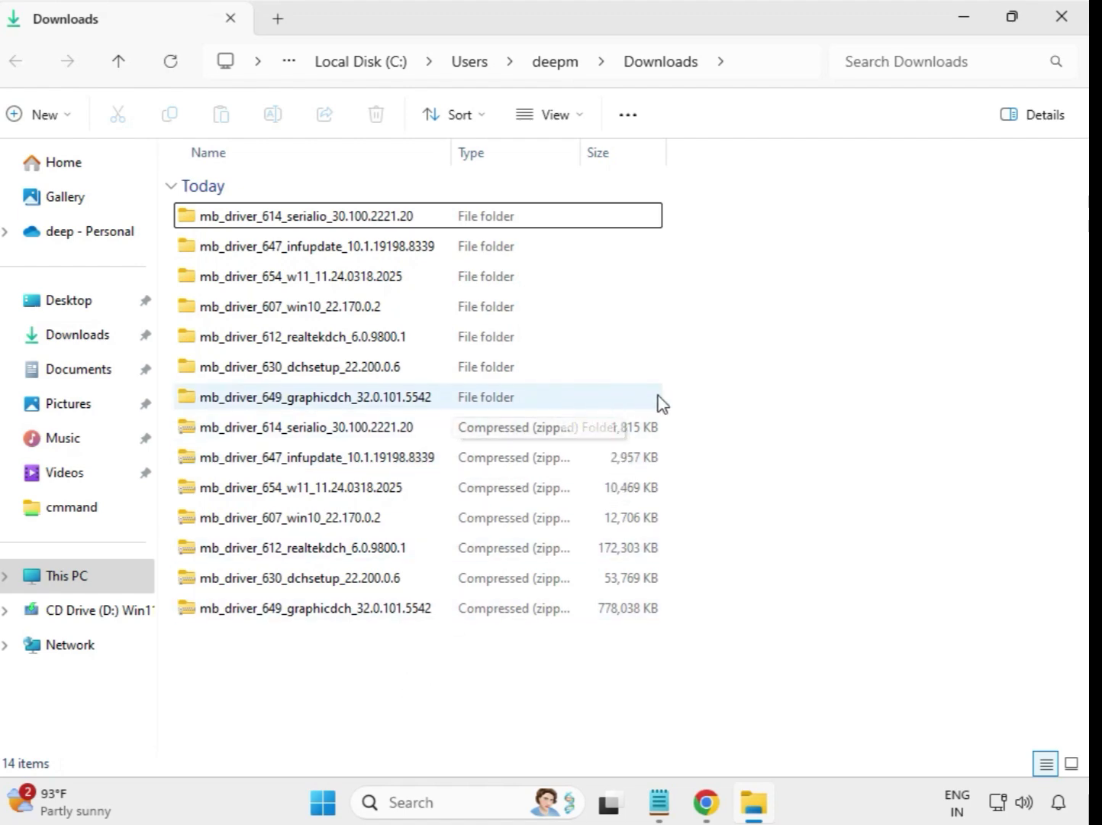
{"action": "left_click_drag", "start_coordinate": [676, 394], "coordinate": [419, 207]}
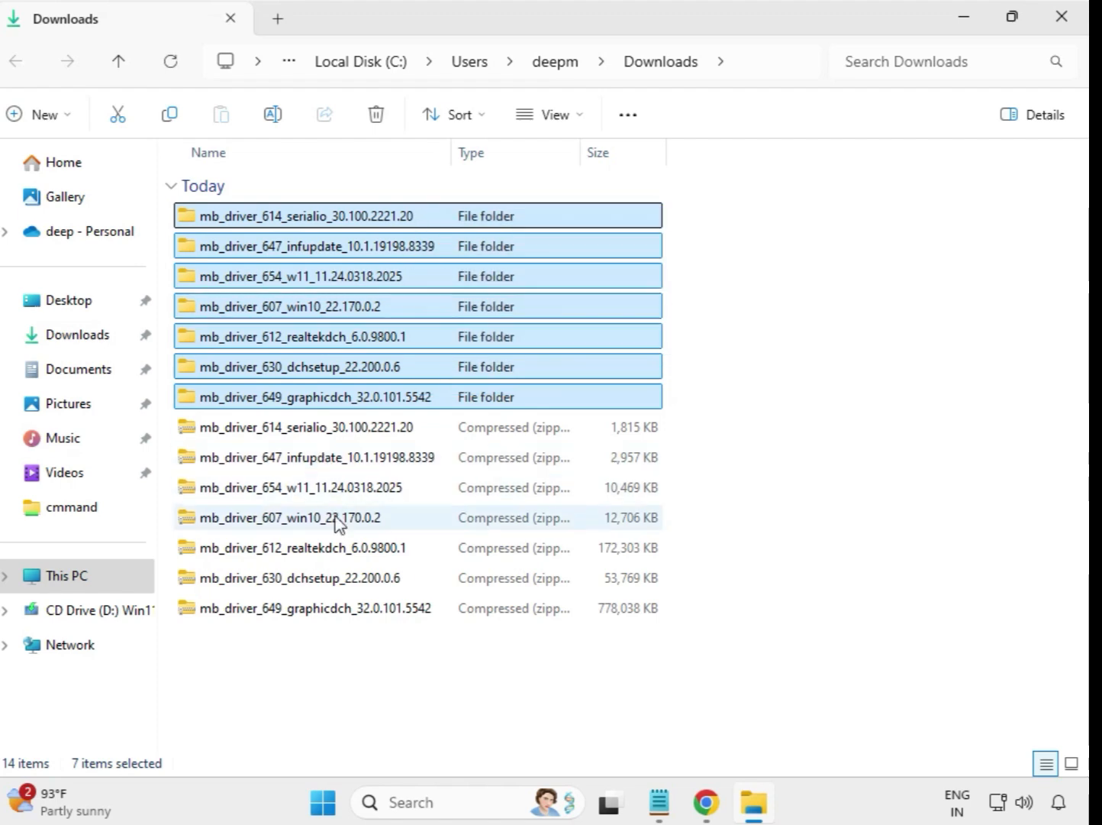
{"action": "left_click", "coordinate": [715, 265]}
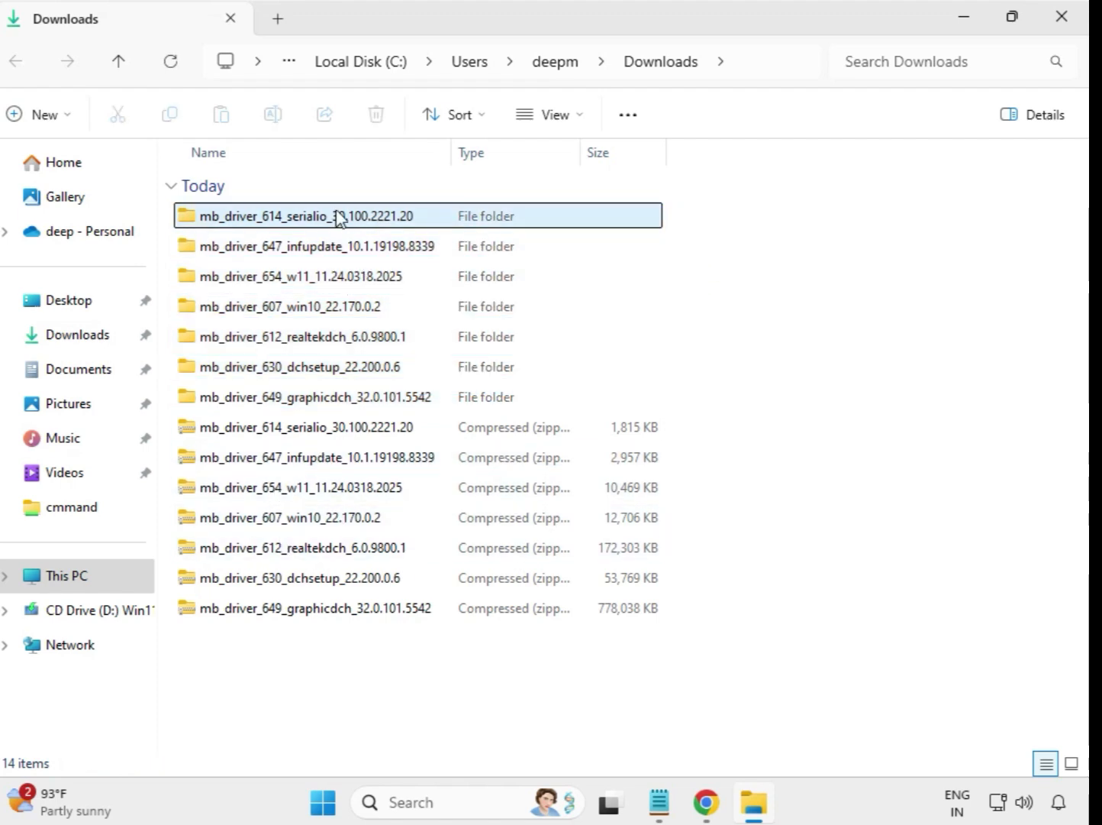
Run the mb_driver_614_serialio_30.100.2221.20 installer as administrator, dismiss the compatibility assistant and return to the Downloads folder
{"action": "double_click", "coordinate": [308, 216]}
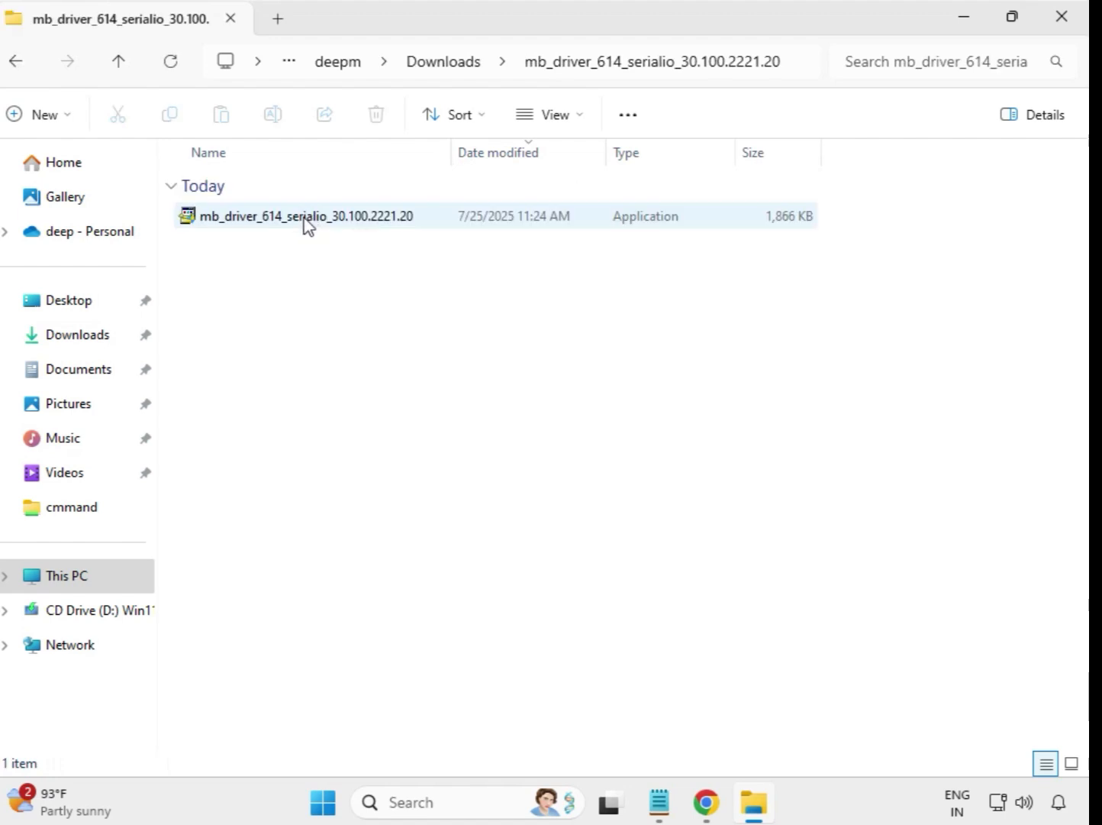
{"action": "left_click", "coordinate": [293, 222]}
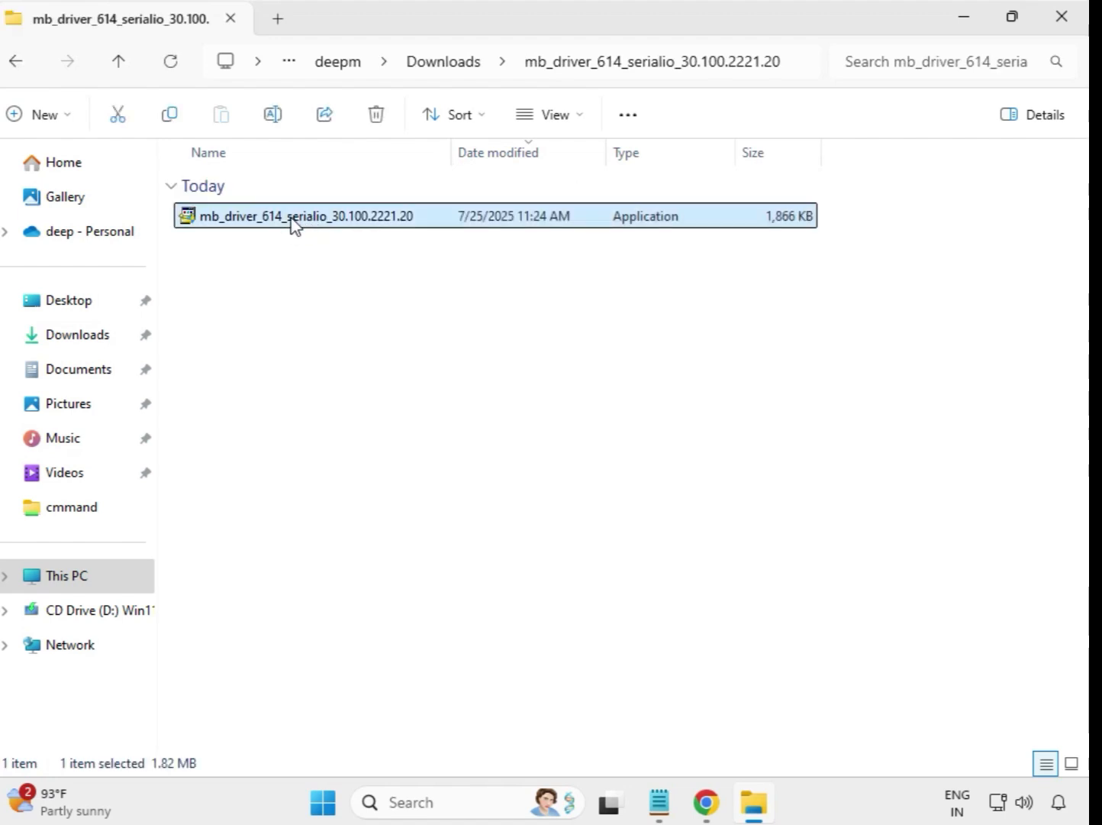
{"action": "right_click", "coordinate": [292, 223]}
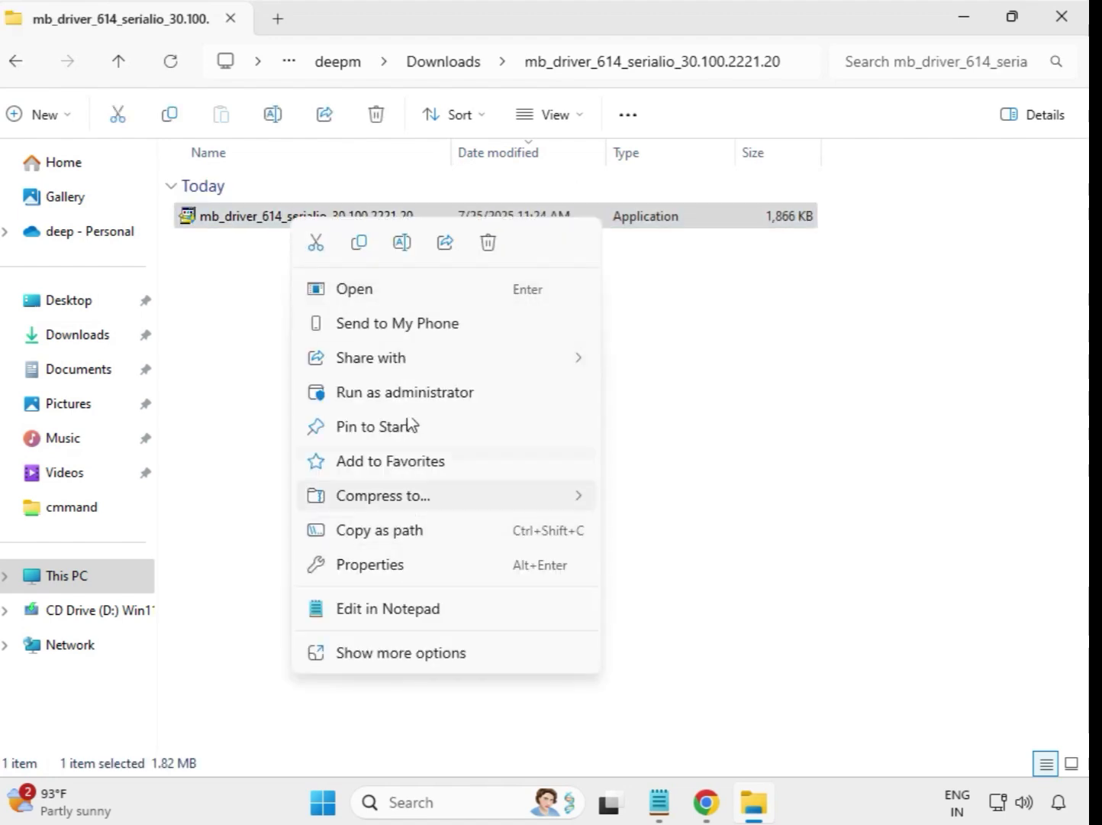
{"action": "left_click", "coordinate": [391, 395]}
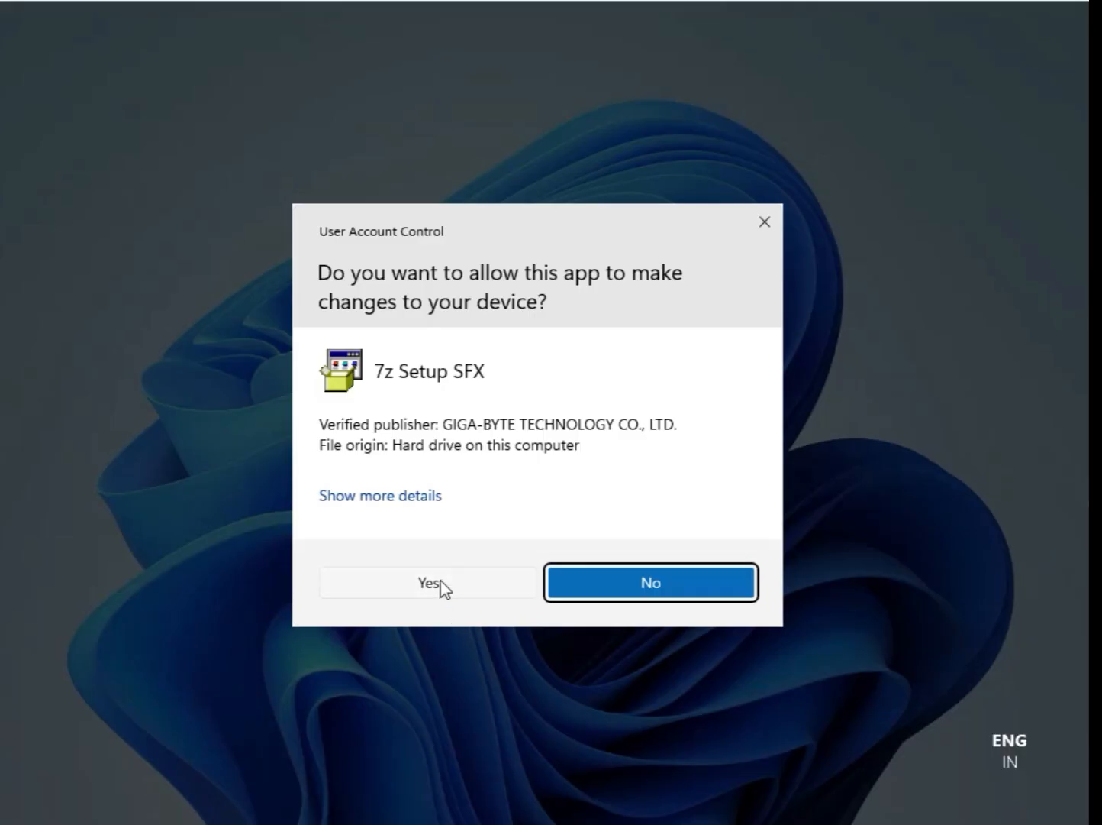
{"action": "left_click", "coordinate": [443, 587]}
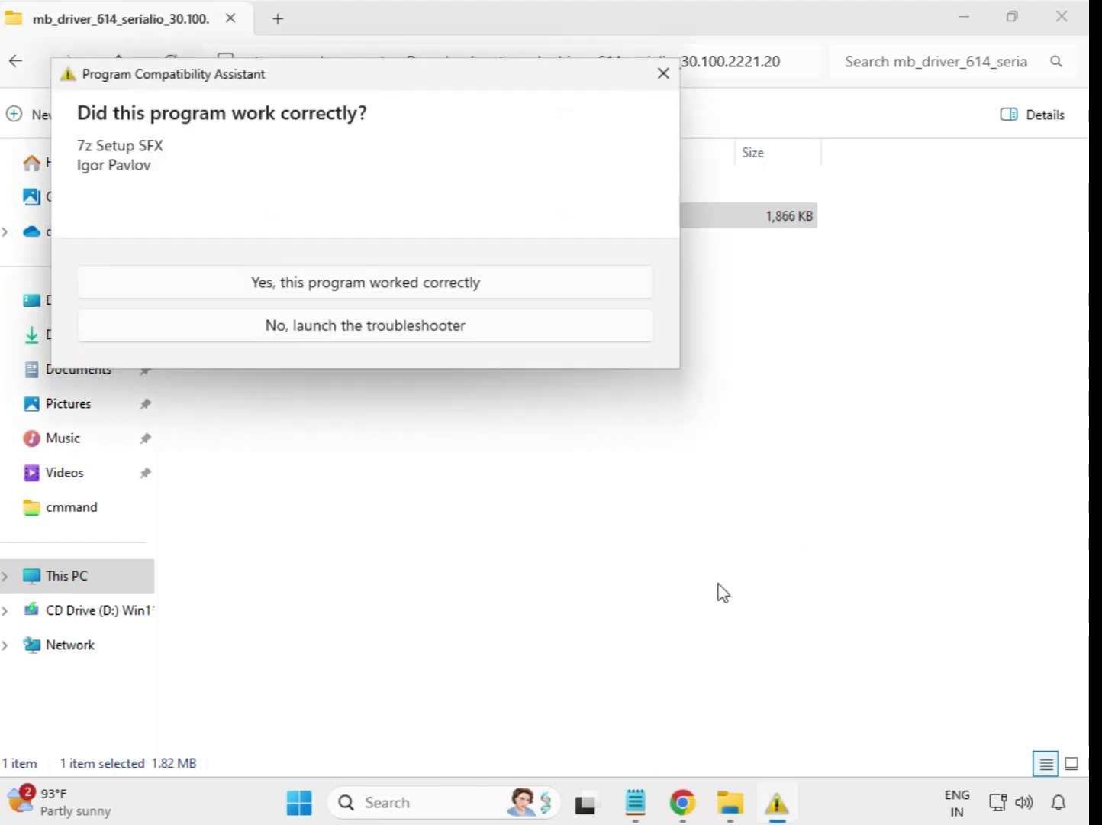
{"action": "key", "text": "Escape"}
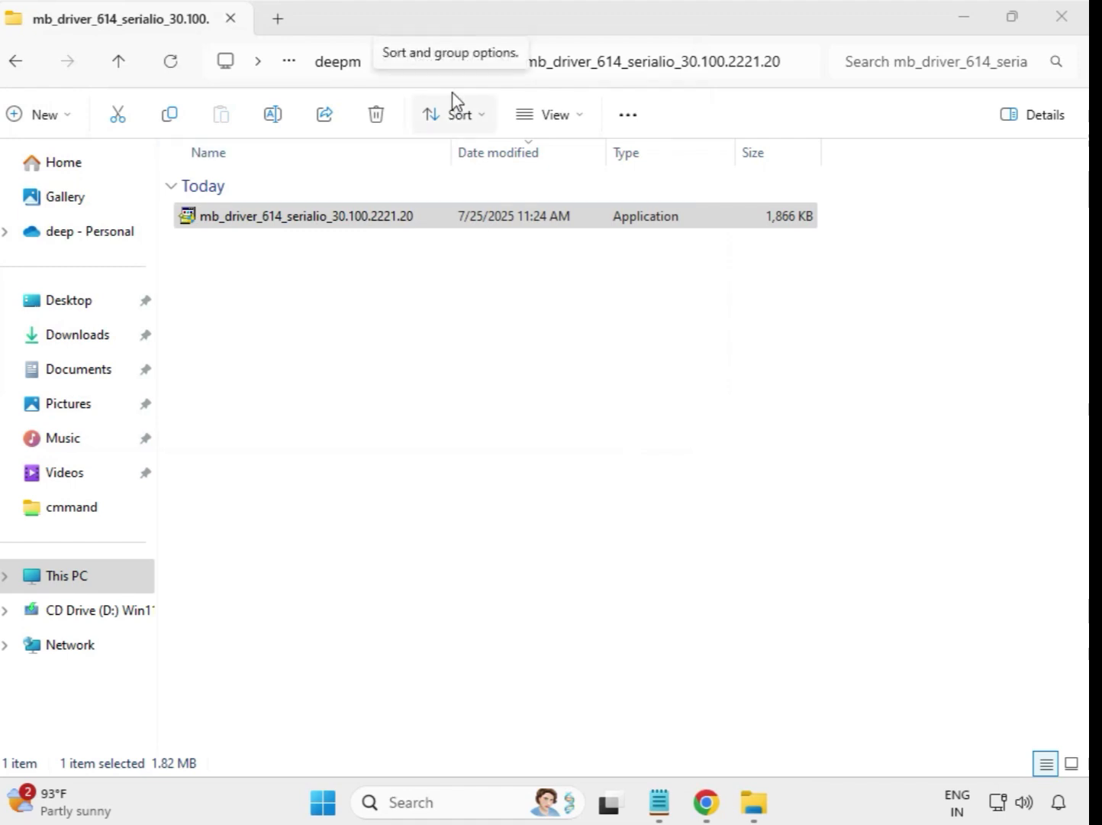
{"action": "left_click", "coordinate": [454, 221]}
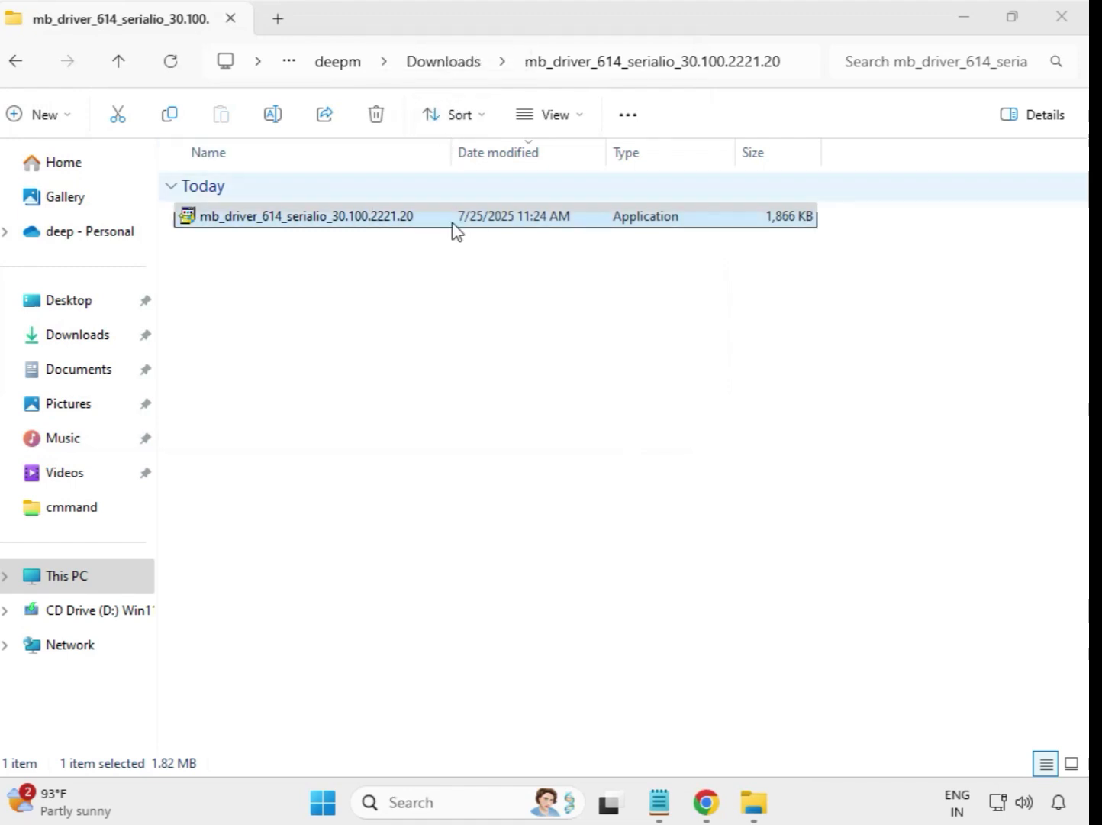
{"action": "left_click", "coordinate": [21, 67]}
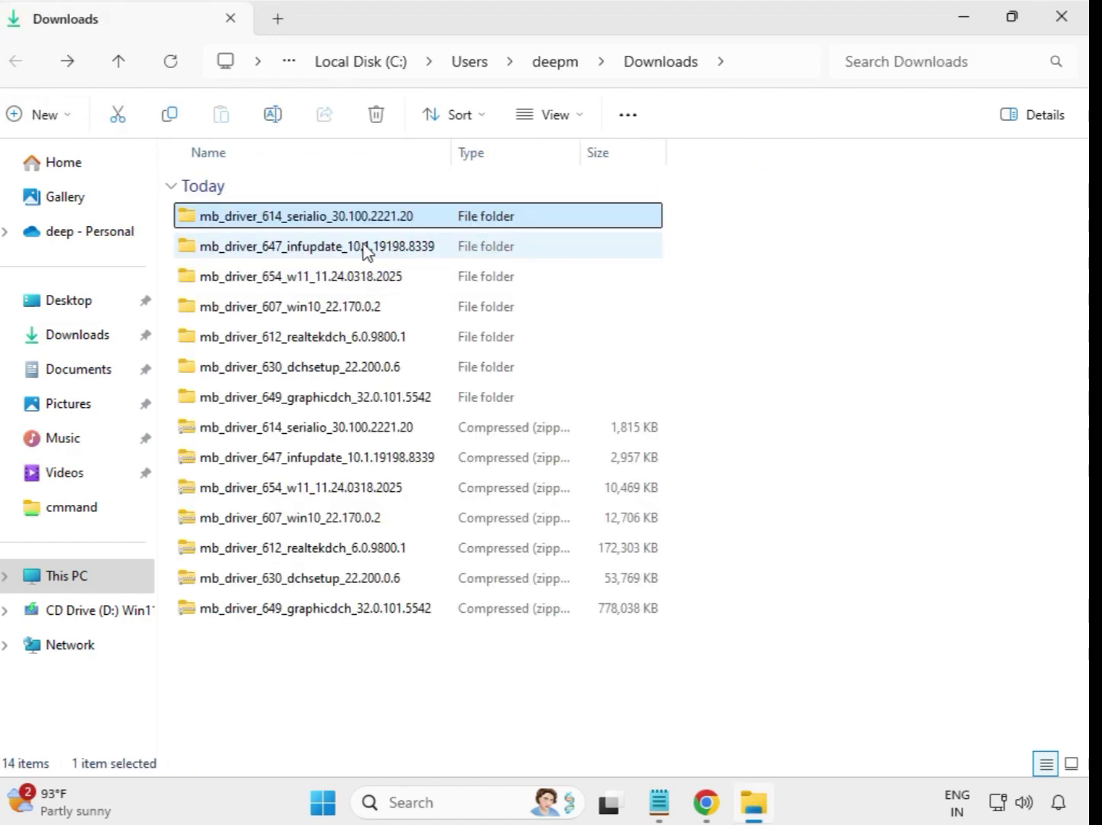
Run the mb_driver_647_infupdate_10.1.19198.8339 installer from its extracted folder as administrator, allow it to make changes and return to Downloads
{"action": "double_click", "coordinate": [366, 246]}
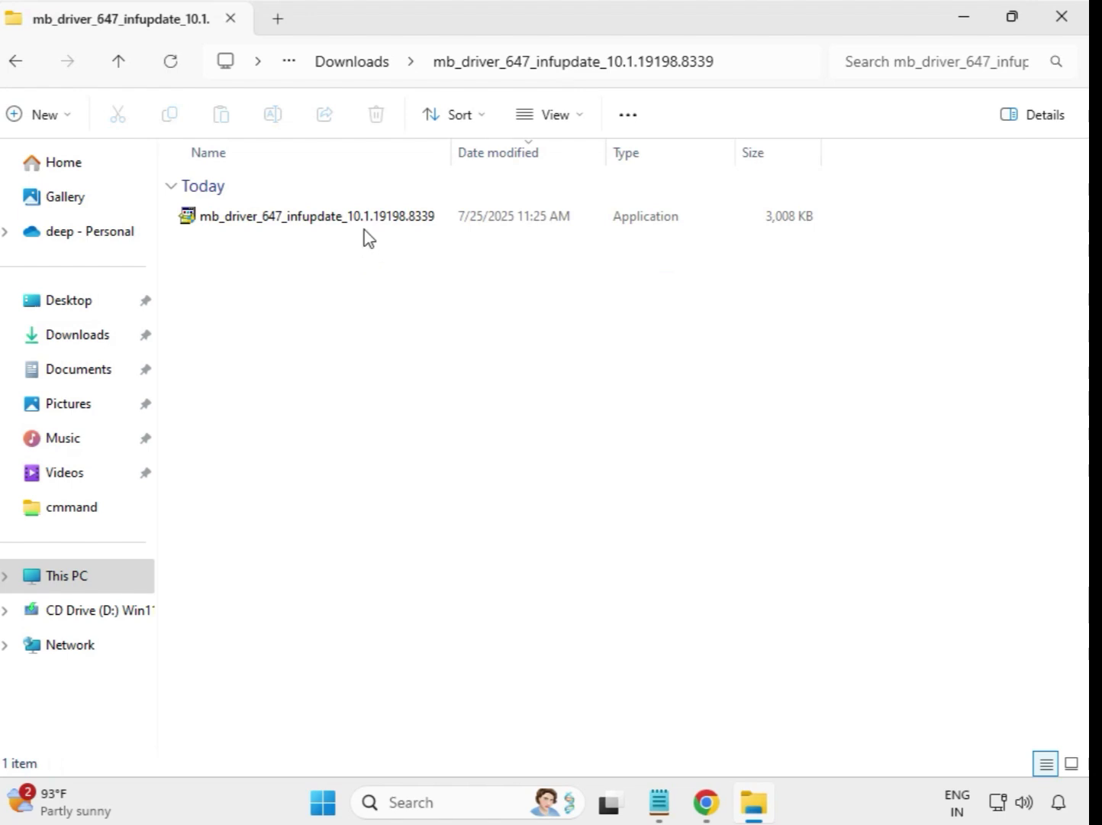
{"action": "left_click", "coordinate": [370, 224]}
{"action": "right_click", "coordinate": [370, 222]}
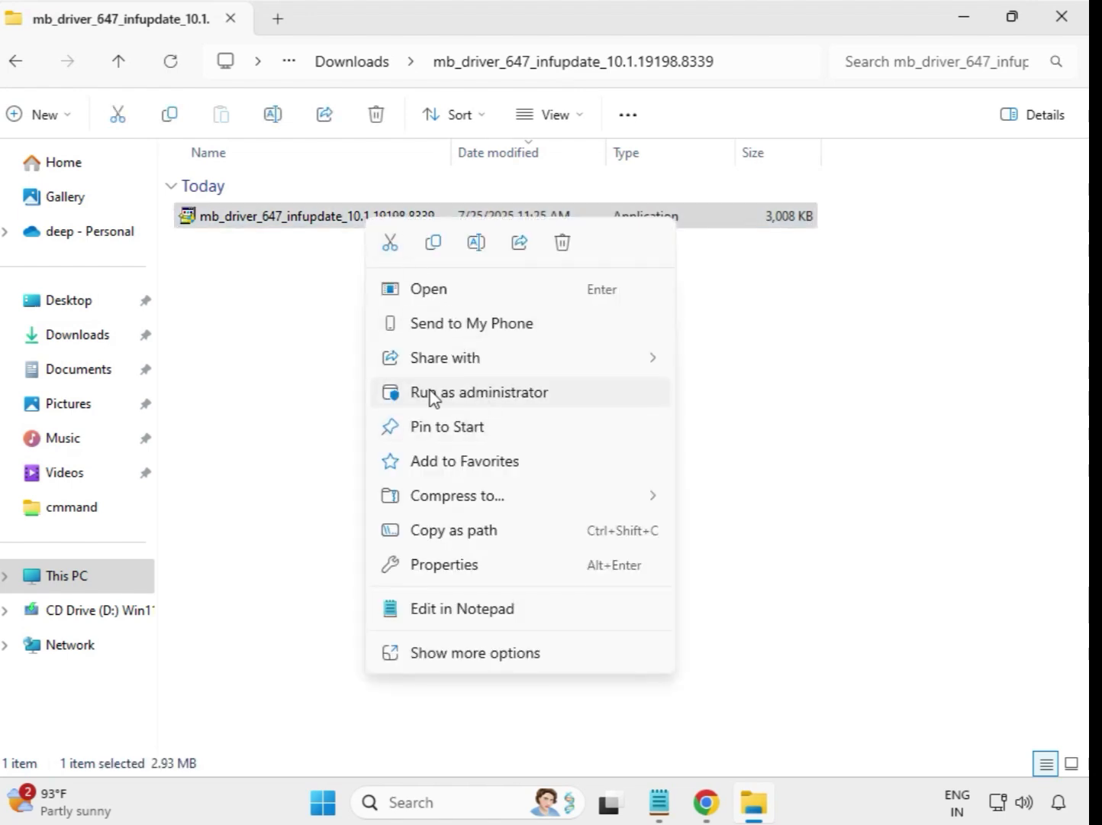
{"action": "left_click", "coordinate": [489, 394]}
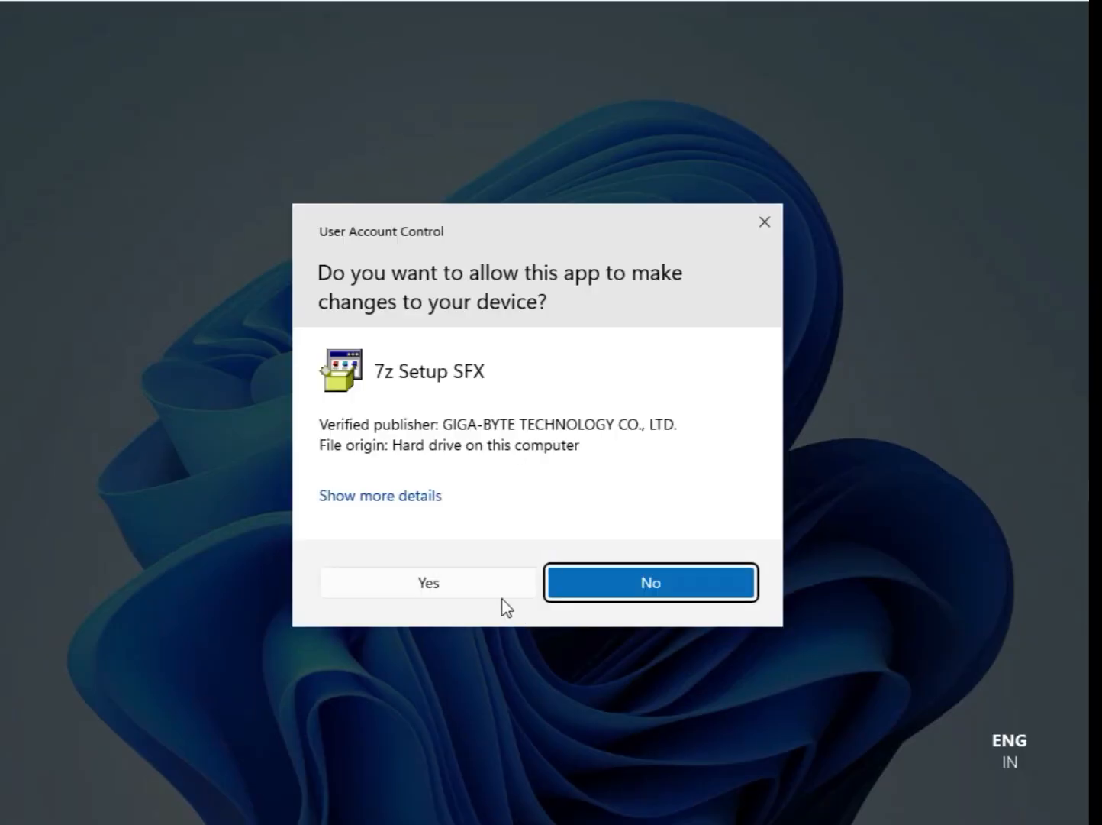
{"action": "left_click", "coordinate": [503, 594]}
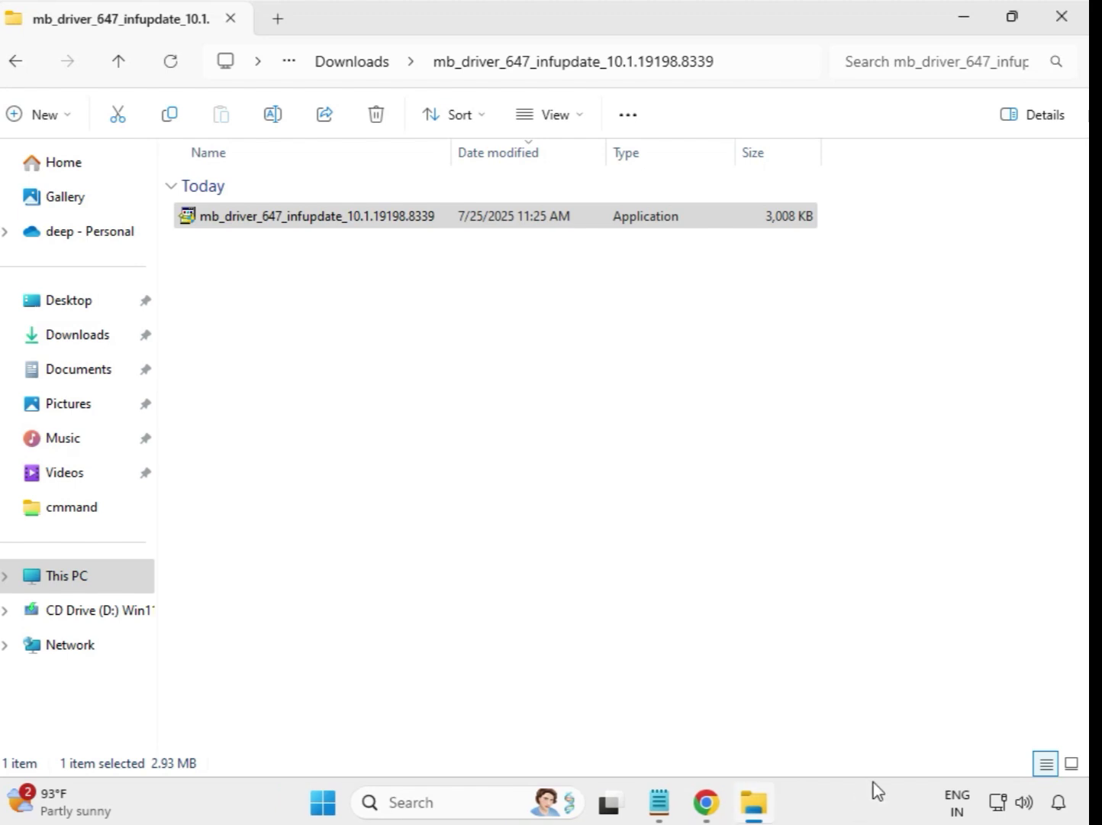
{"action": "left_click", "coordinate": [333, 66]}
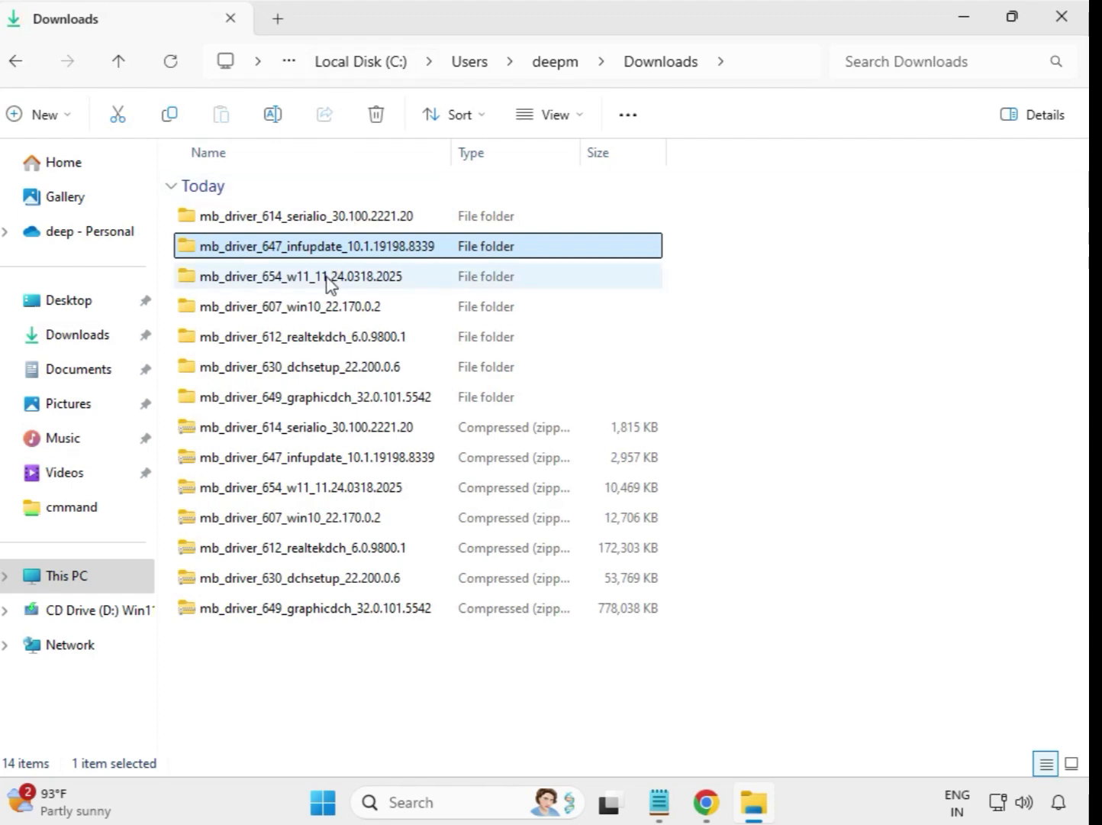
Run the mb_driver_654_w11_11.24.0318.2025 installer from its extracted folder as administrator, allow it to make changes and return to Downloads
{"action": "double_click", "coordinate": [312, 288]}
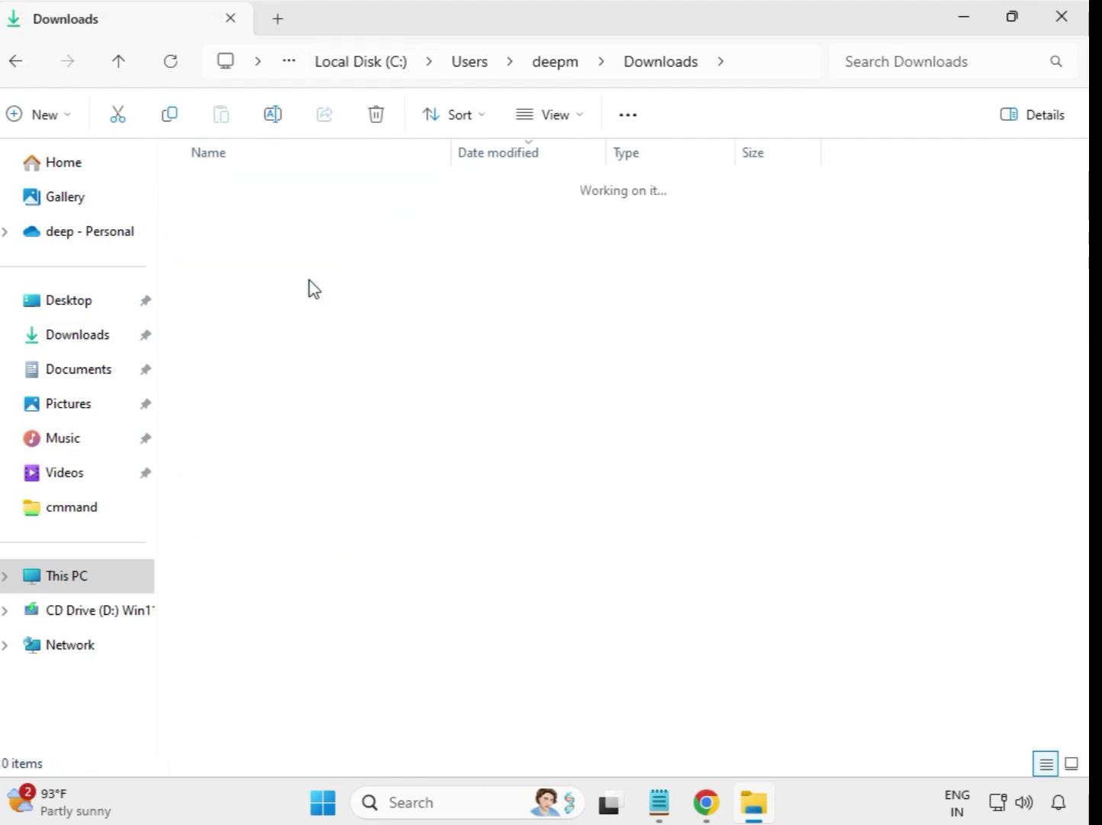
{"action": "left_click", "coordinate": [320, 222]}
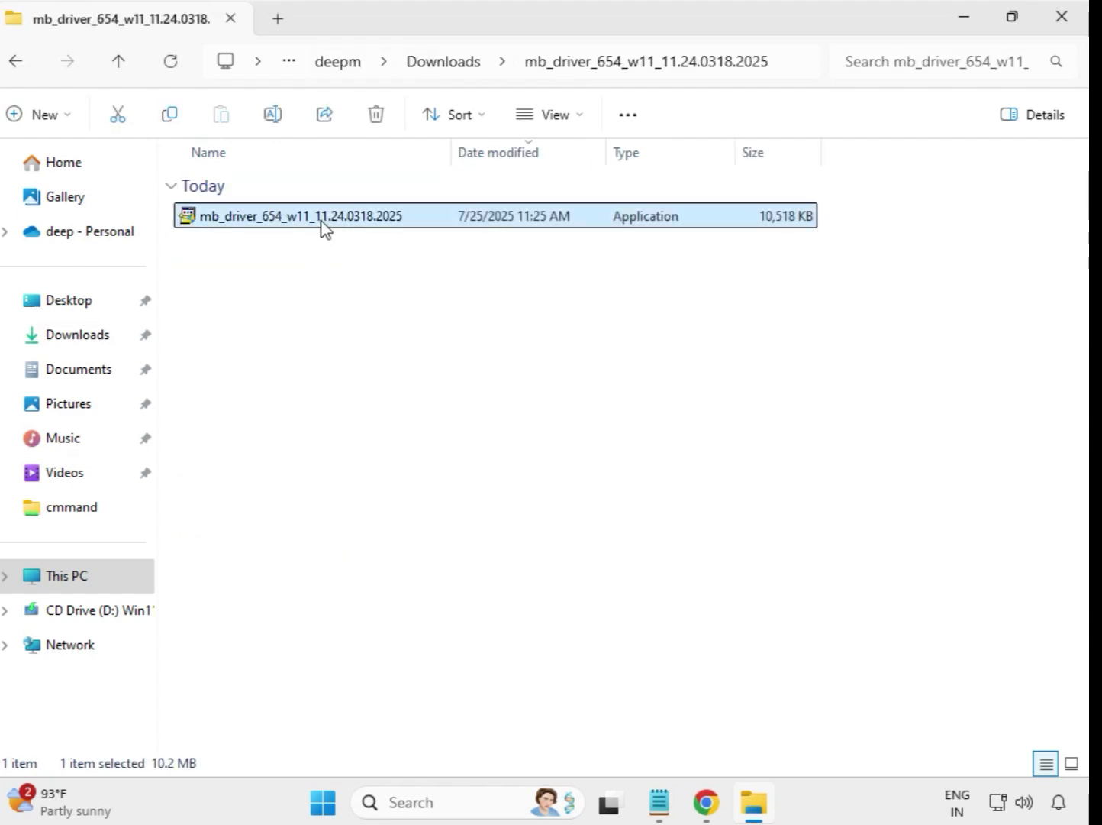
{"action": "right_click", "coordinate": [321, 224]}
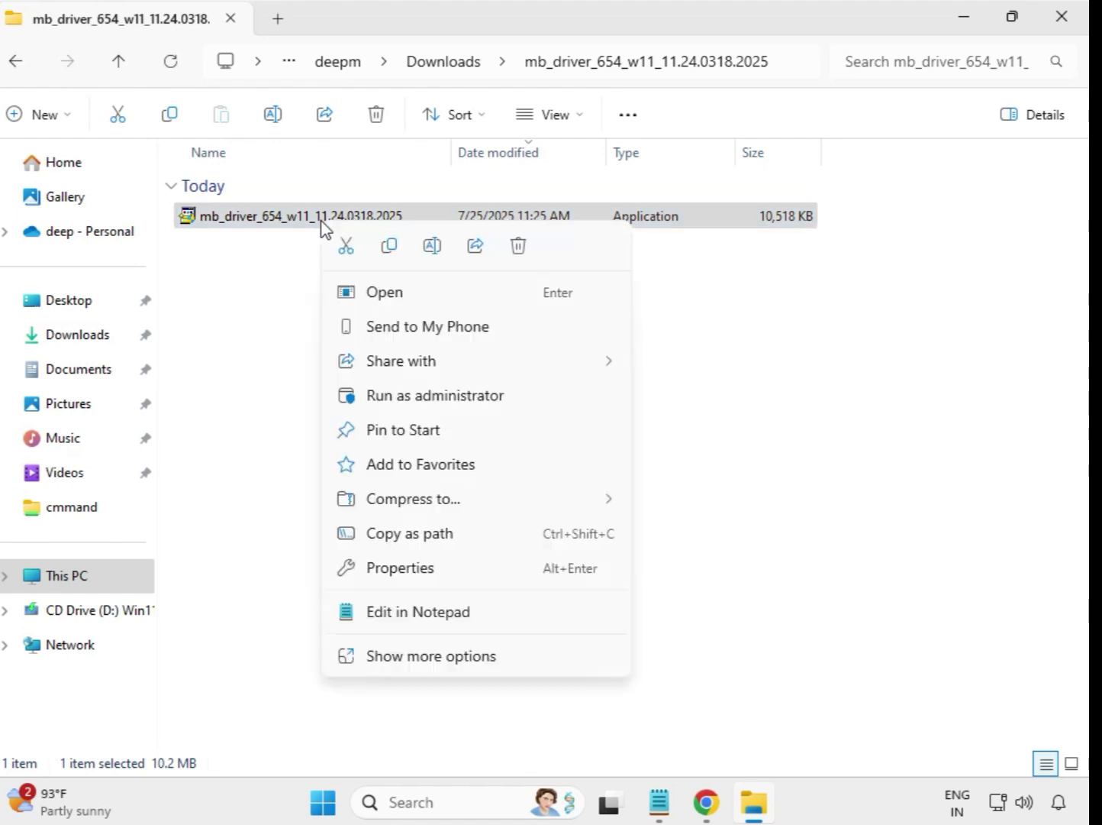
{"action": "left_click", "coordinate": [428, 397]}
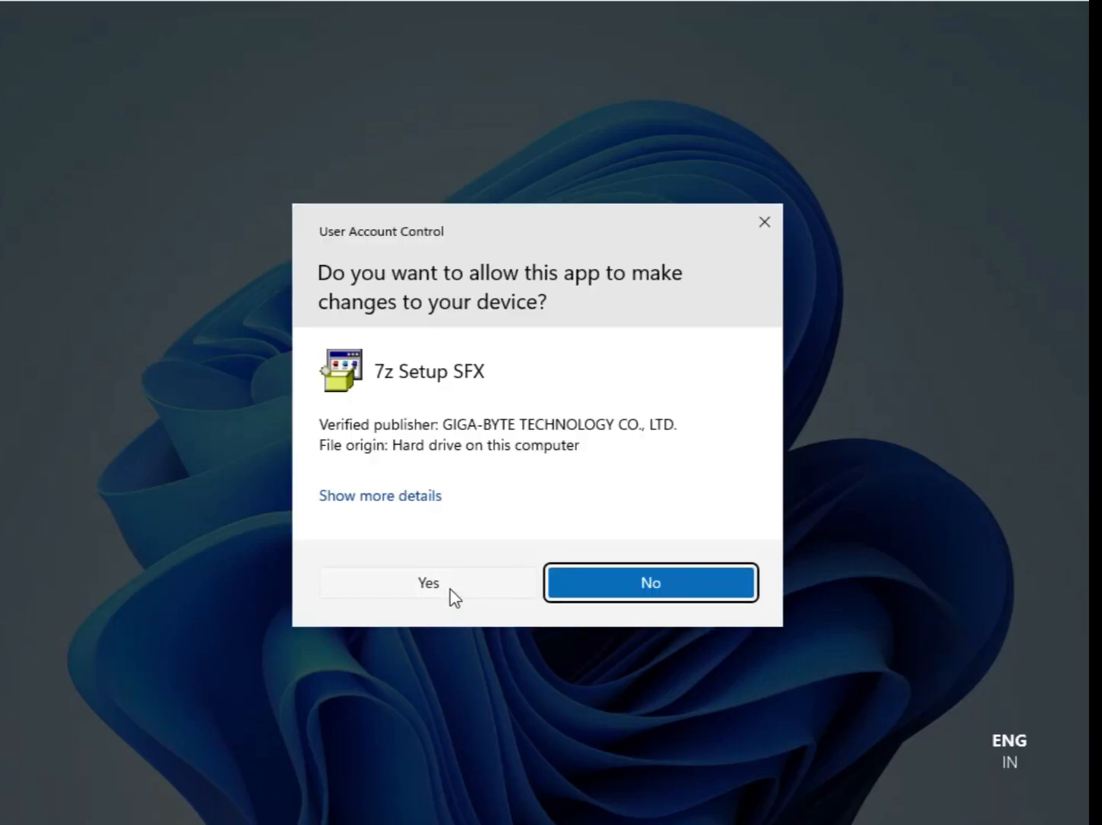
{"action": "left_click", "coordinate": [451, 592]}
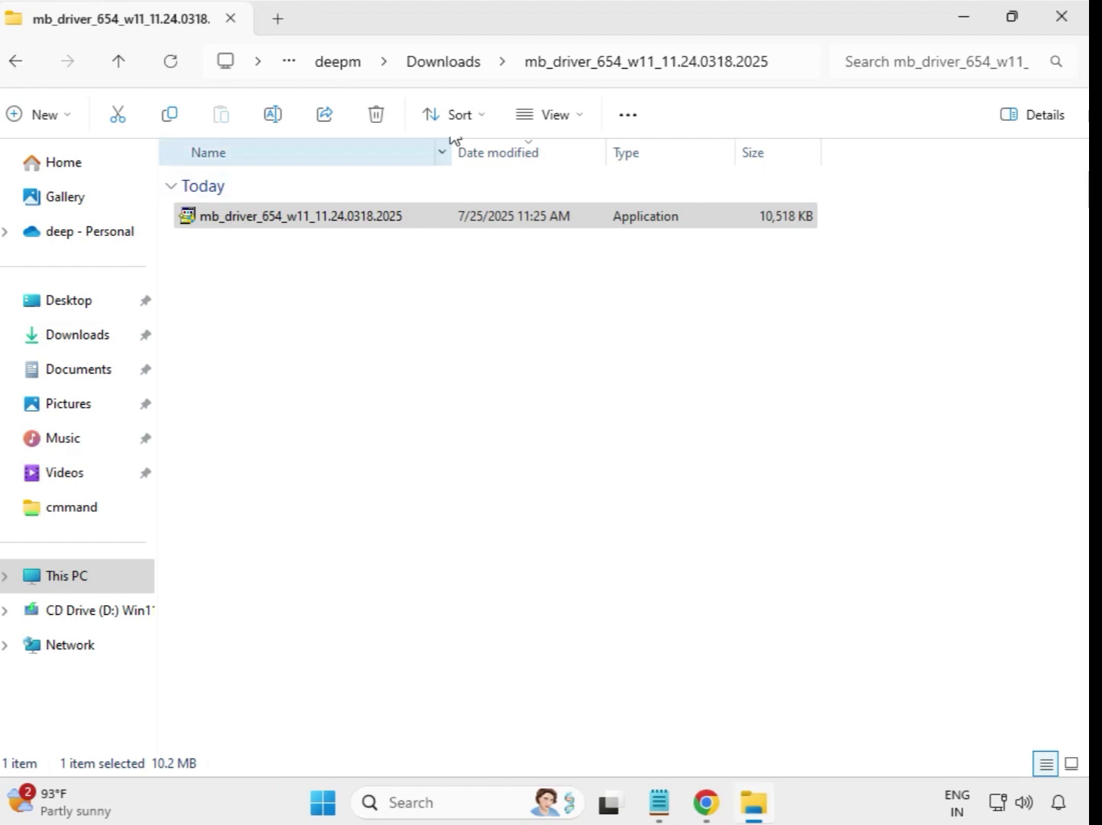
{"action": "left_click", "coordinate": [450, 67]}
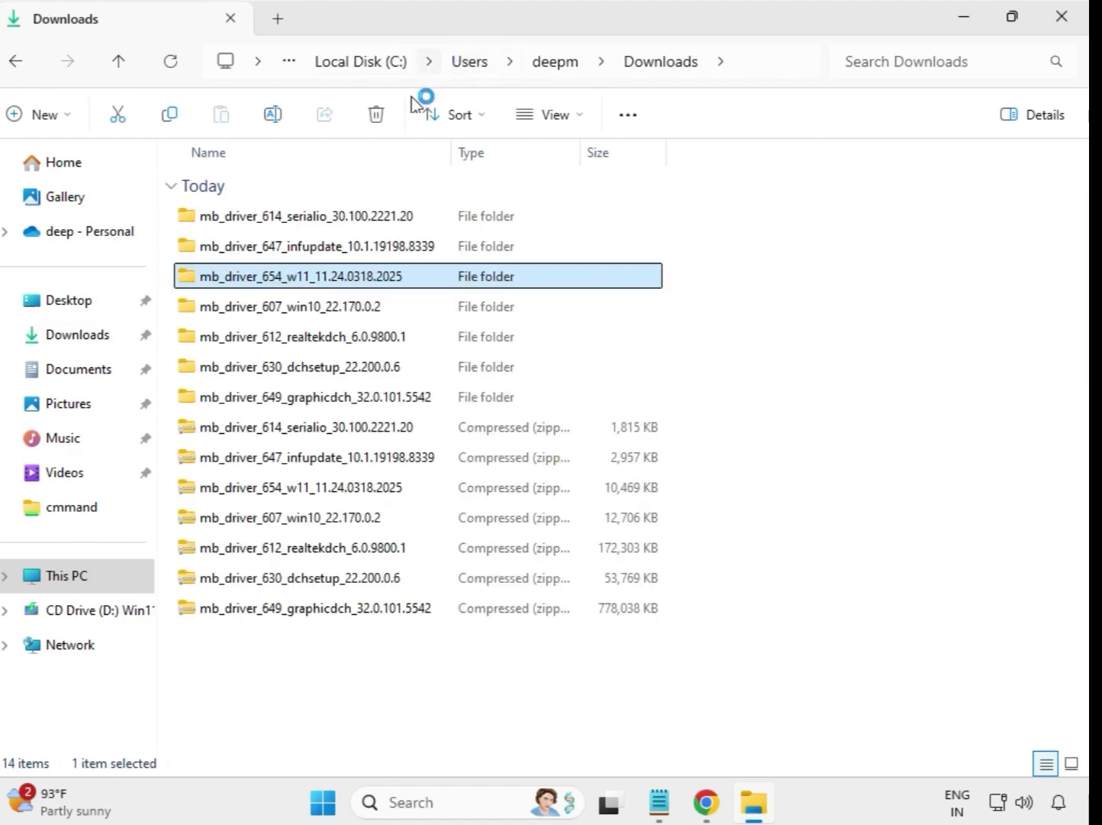
Run the mb_driver_607_win10_22.170.0.2 installer from its extracted folder as administrator, allow it to make changes and return to Downloads
{"action": "double_click", "coordinate": [319, 307]}
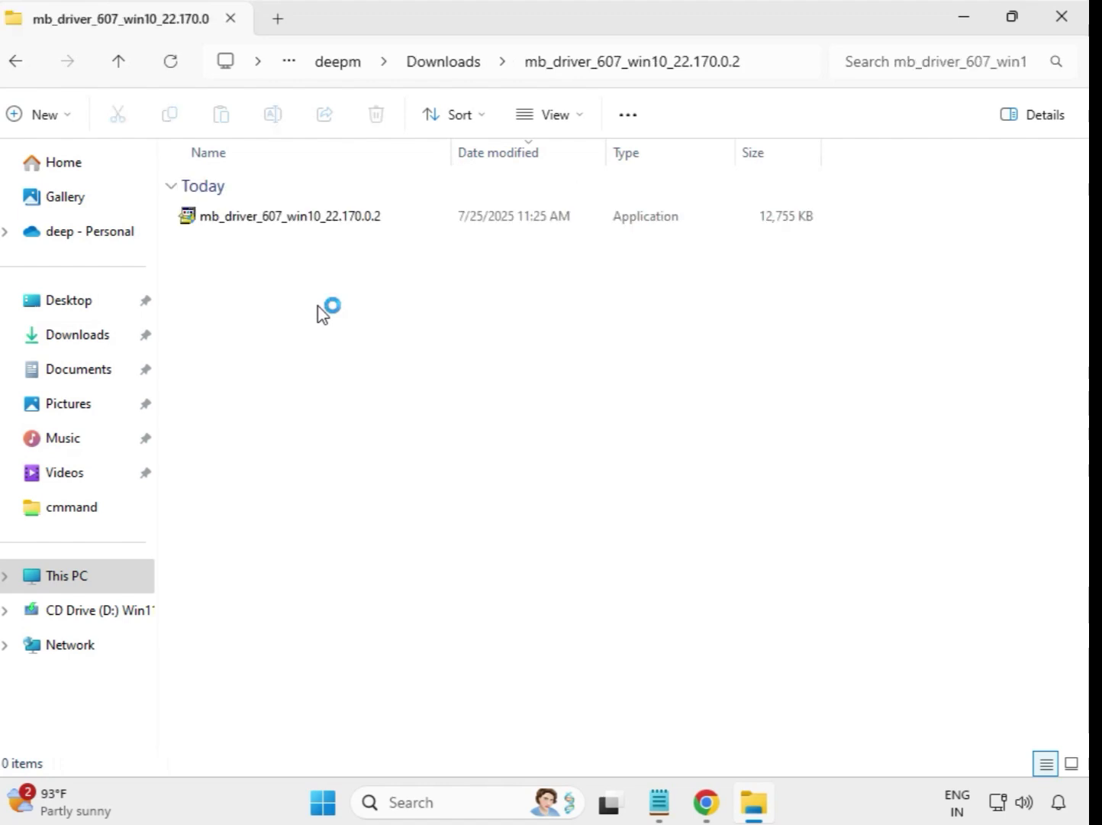
{"action": "left_click", "coordinate": [304, 220]}
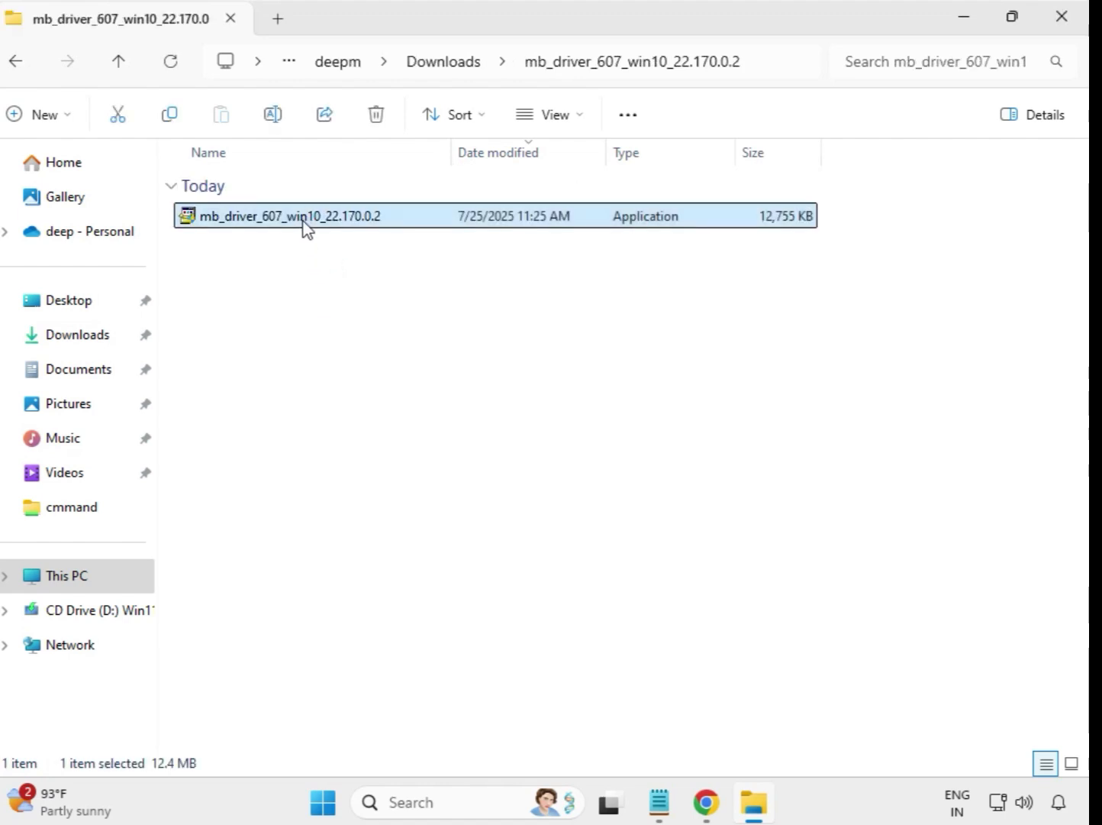
{"action": "right_click", "coordinate": [304, 220]}
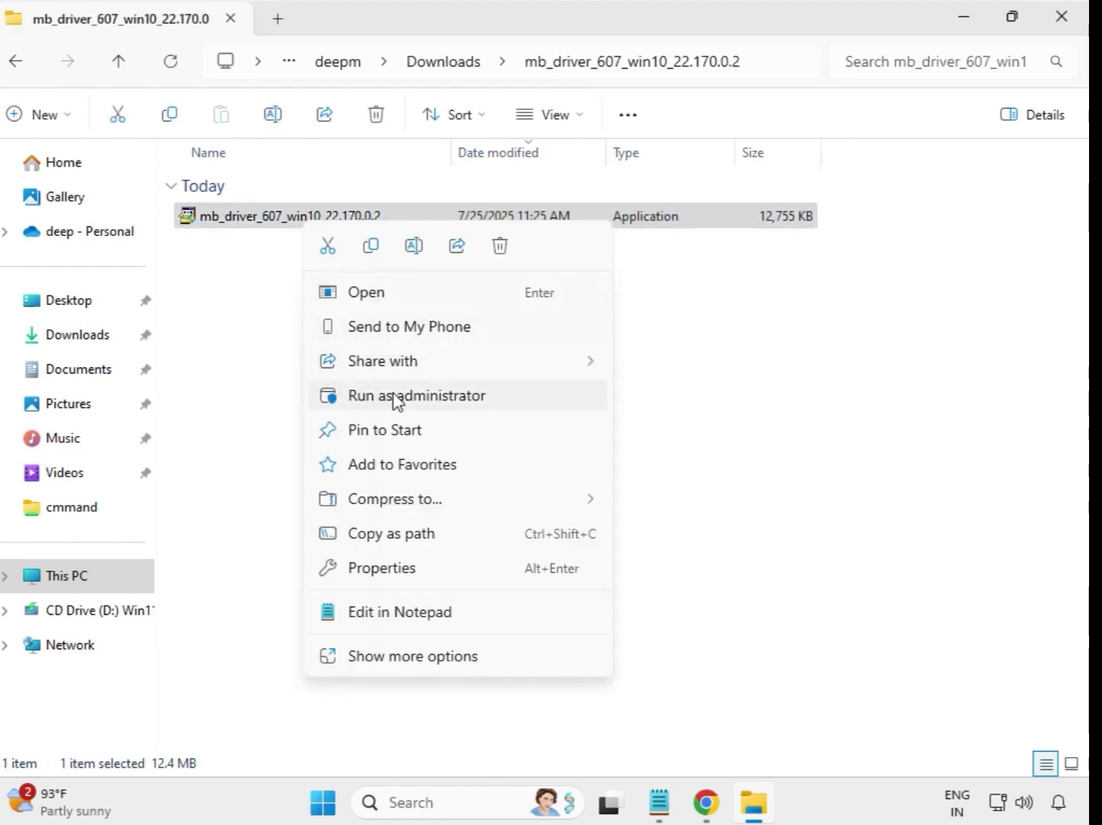
{"action": "left_click", "coordinate": [431, 396]}
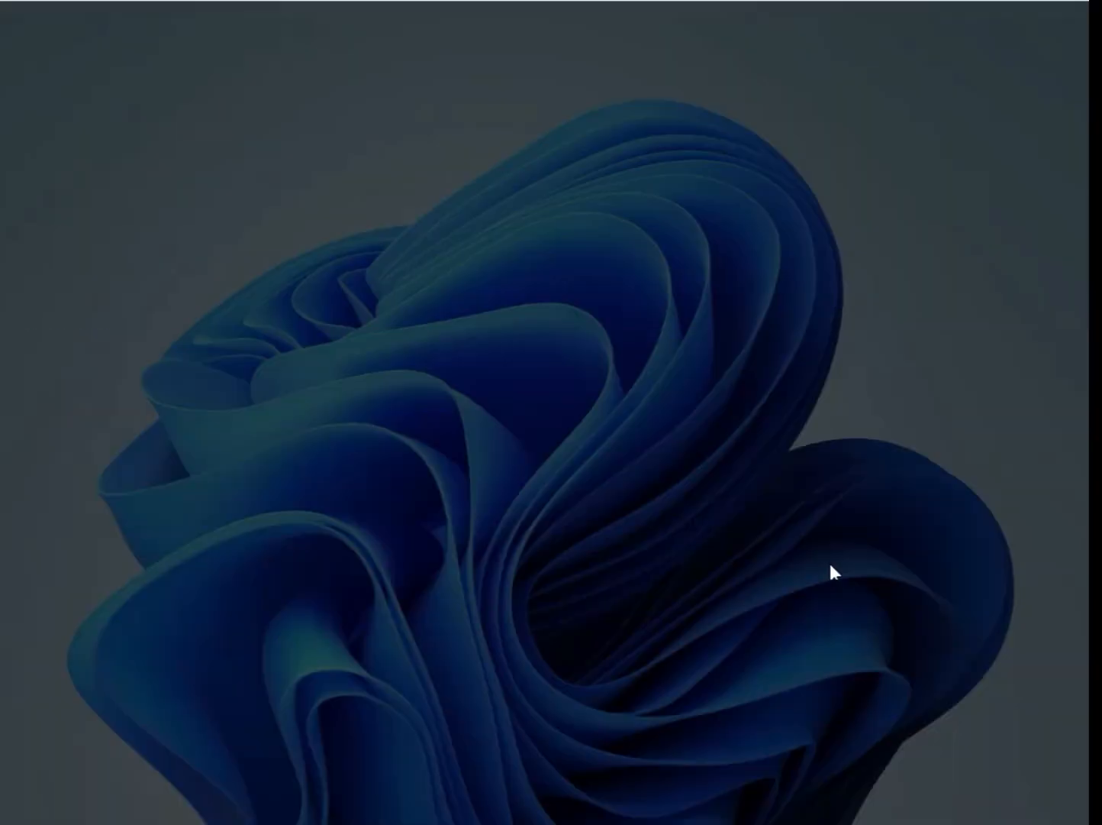
{"action": "left_click", "coordinate": [451, 582]}
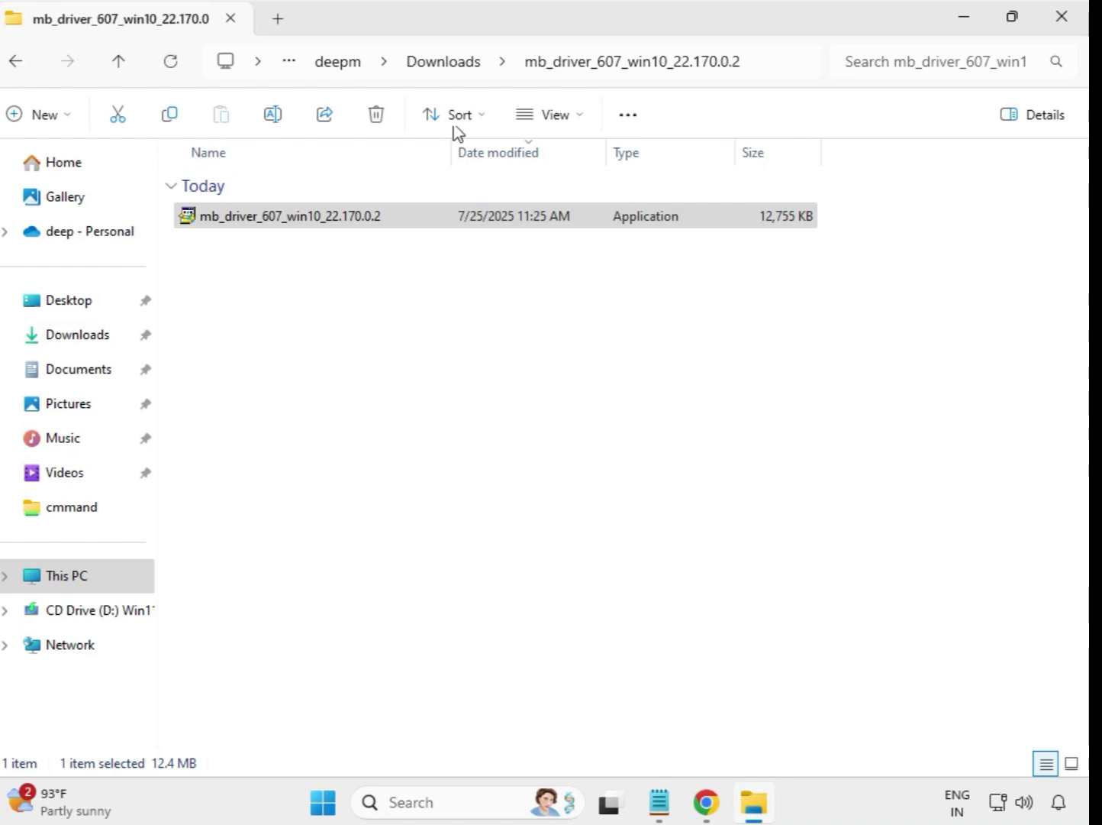
{"action": "left_click", "coordinate": [440, 64]}
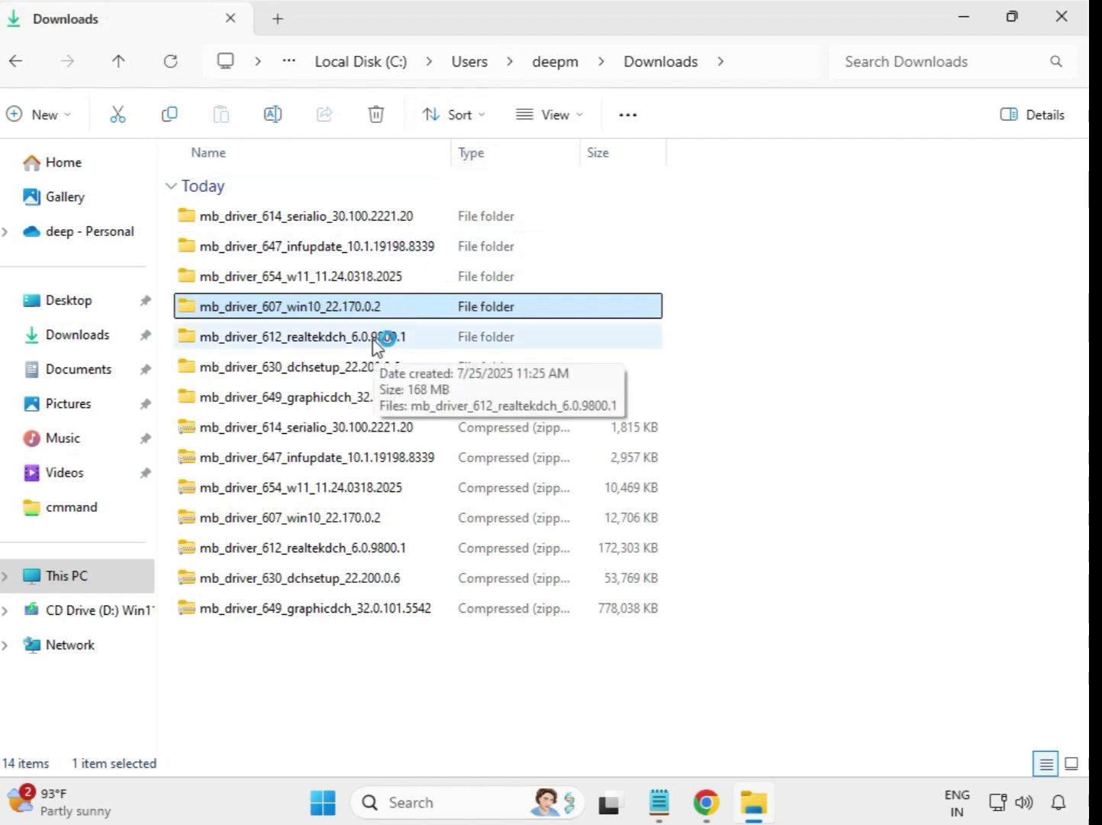
Run the mb_driver_612_realtekdch_6.0.9800.1 installer from its extracted folder as administrator, allow it to make changes and return to Downloads
{"action": "left_click", "coordinate": [388, 340]}
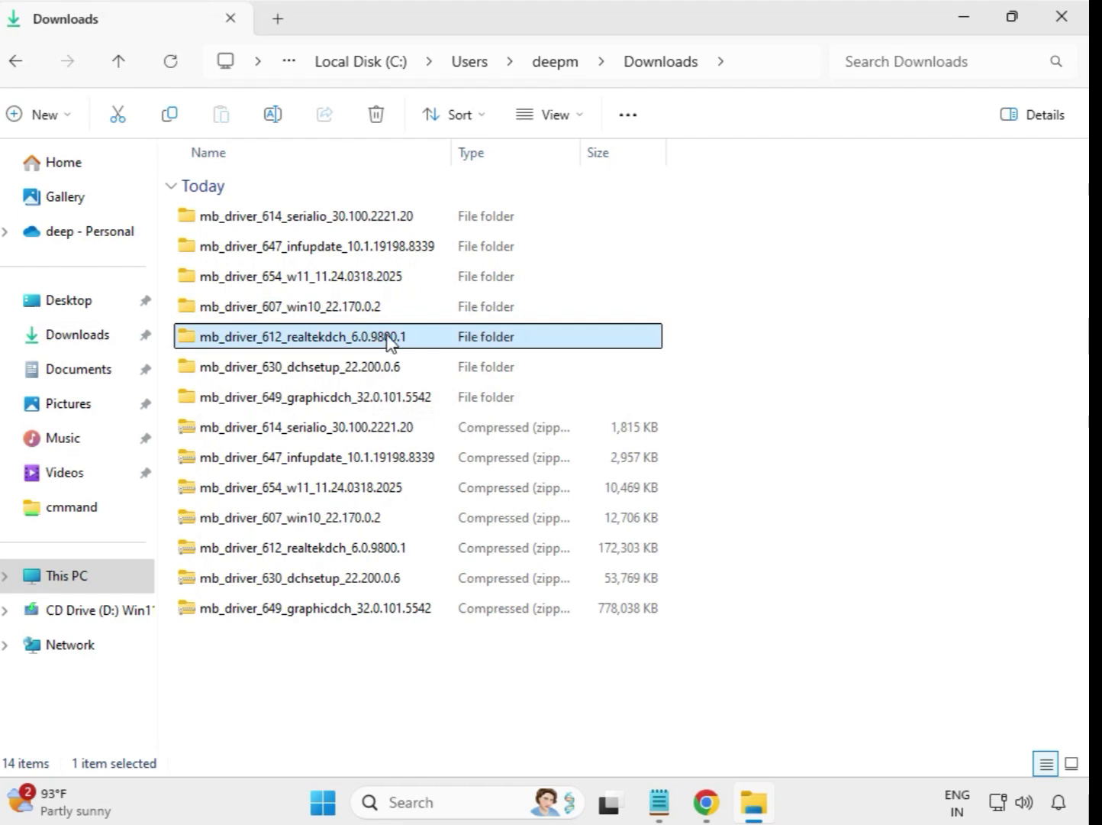
{"action": "double_click", "coordinate": [441, 338]}
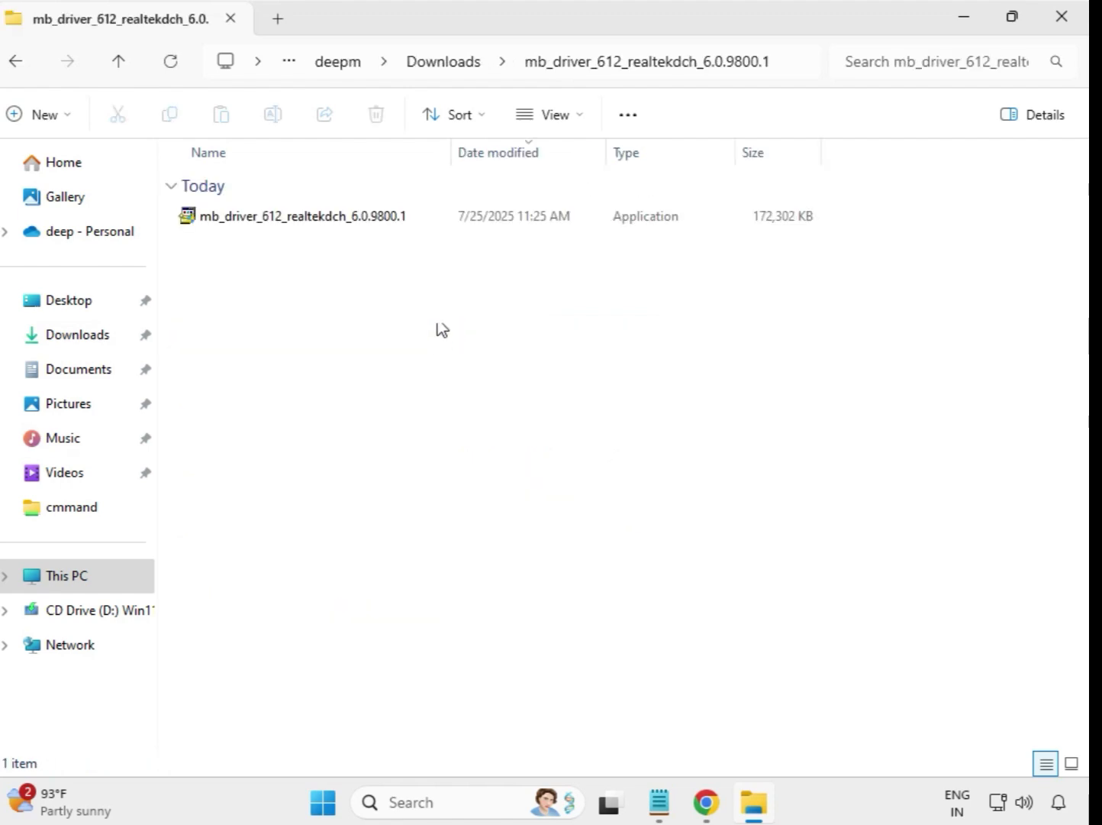
{"action": "left_click", "coordinate": [340, 222]}
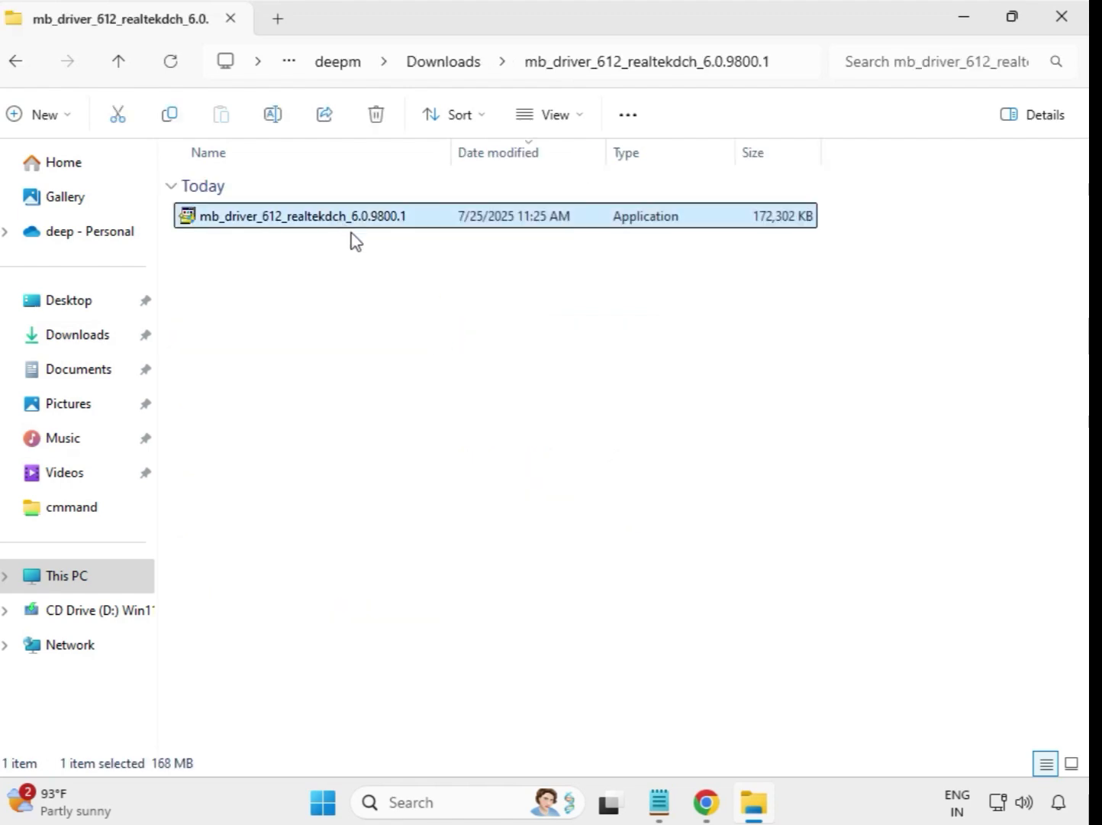
{"action": "right_click", "coordinate": [340, 224]}
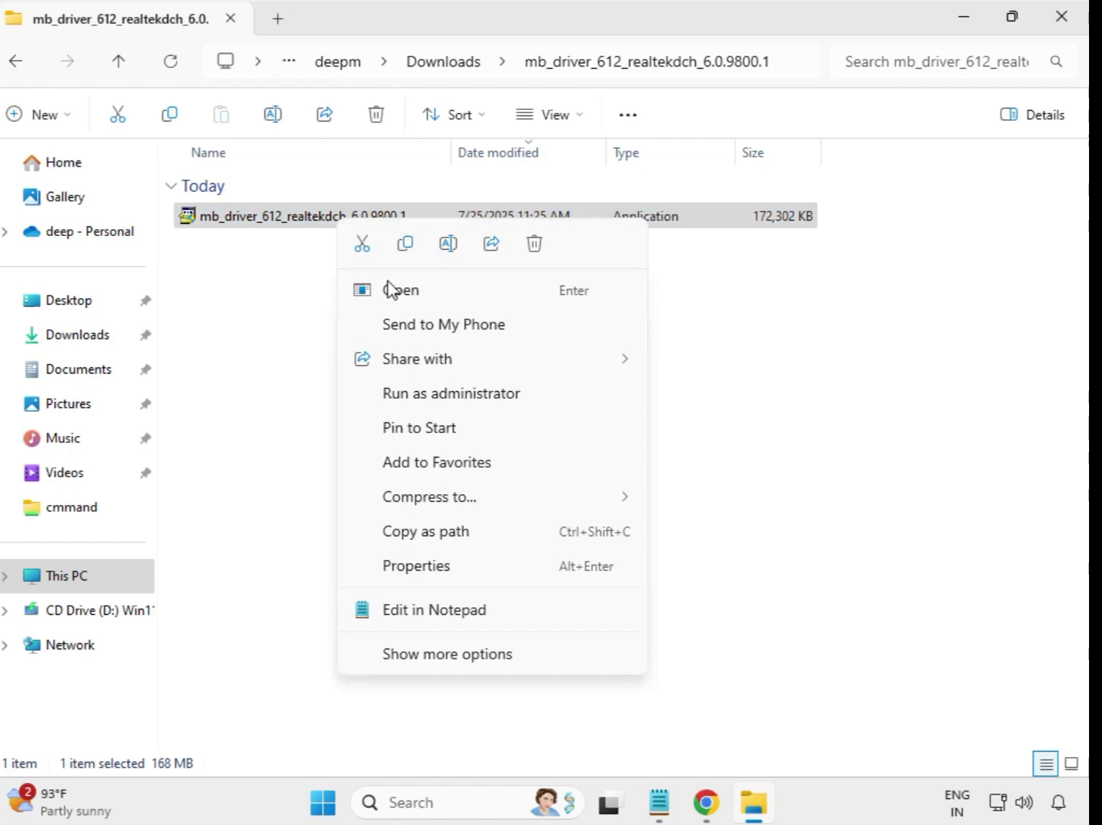
{"action": "left_click", "coordinate": [478, 401]}
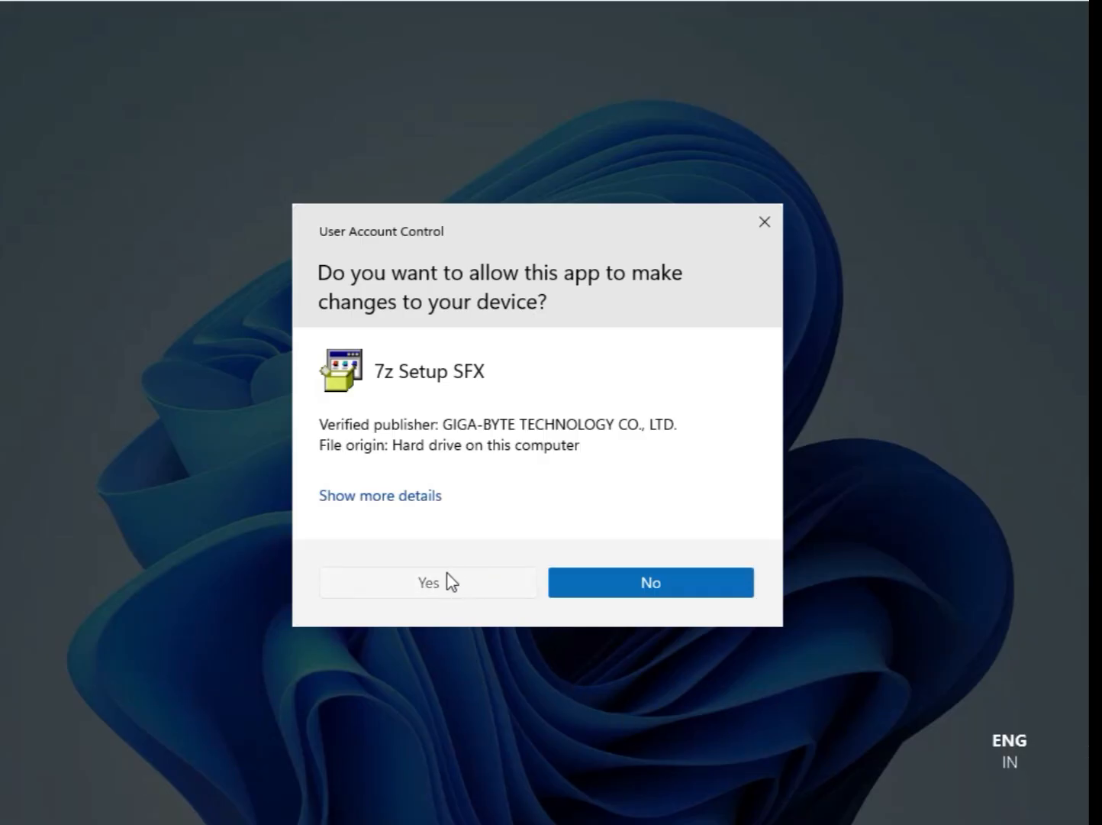
{"action": "left_click", "coordinate": [450, 581]}
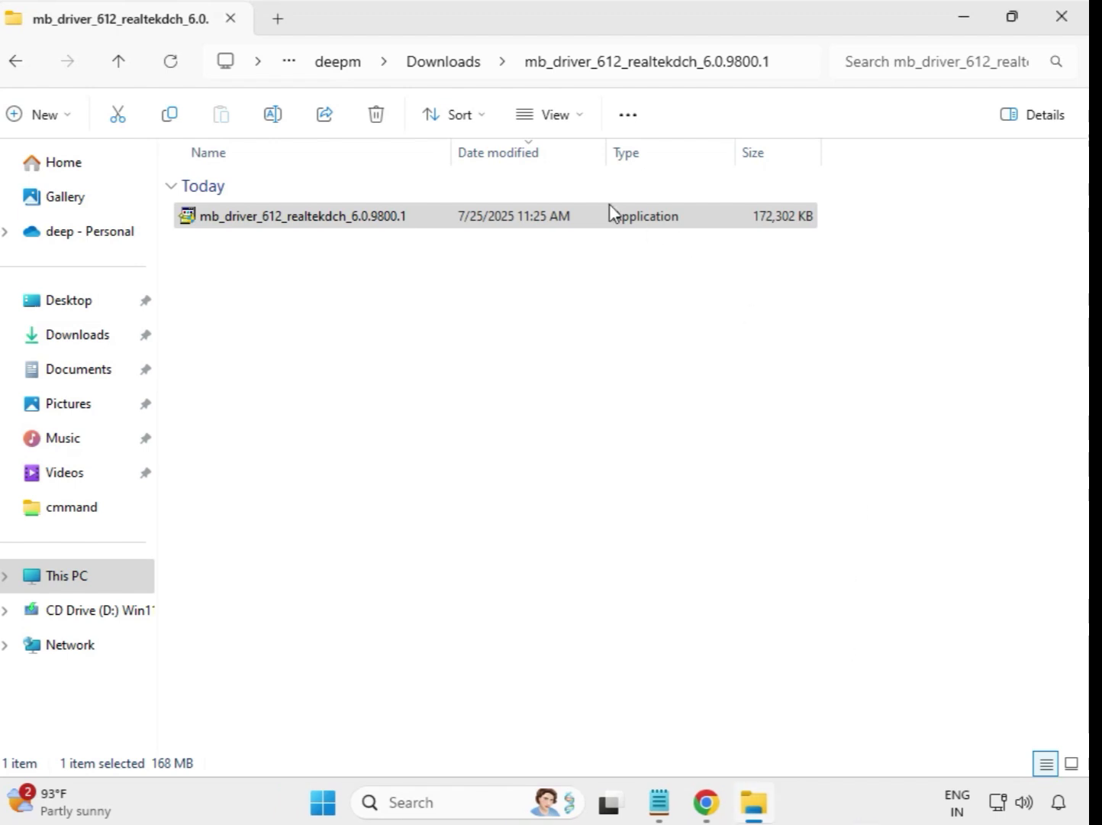
{"action": "left_click", "coordinate": [448, 73]}
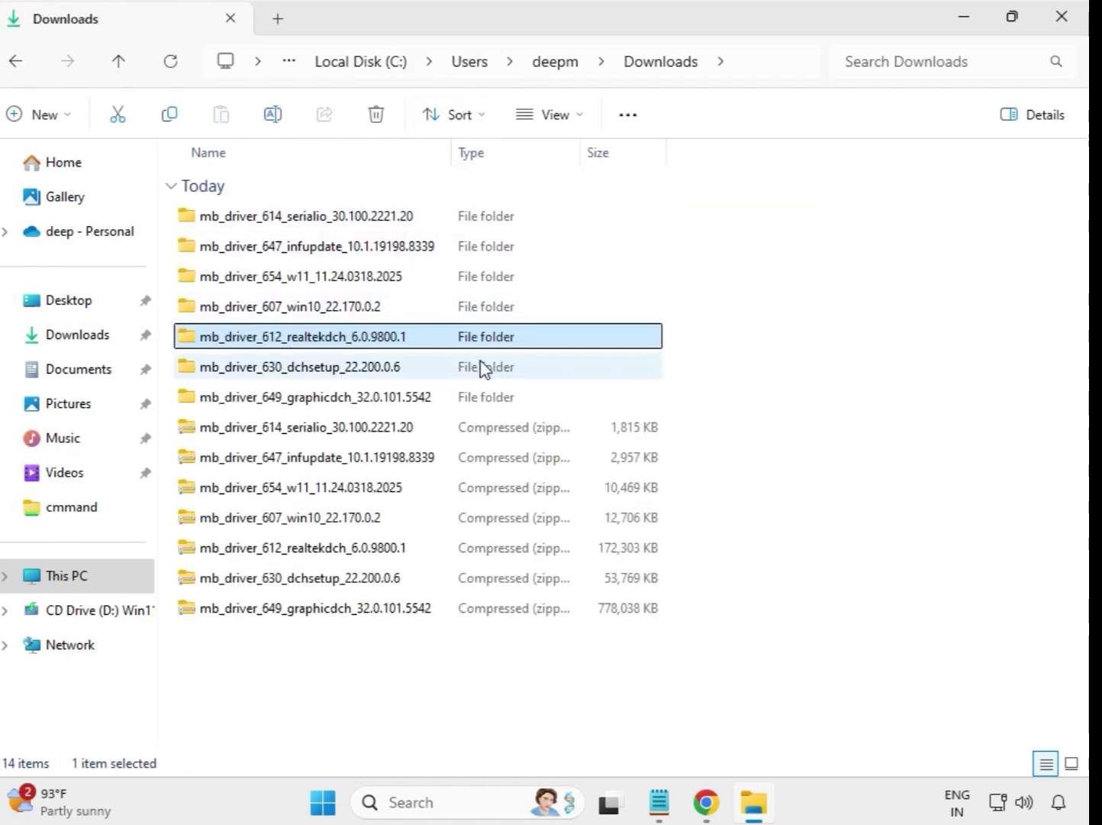
Run the mb_driver_630_dchsetup_22.200.0.6 installer from its extracted folder as administrator, allow it to make changes and return to Downloads
{"action": "left_click", "coordinate": [364, 374]}
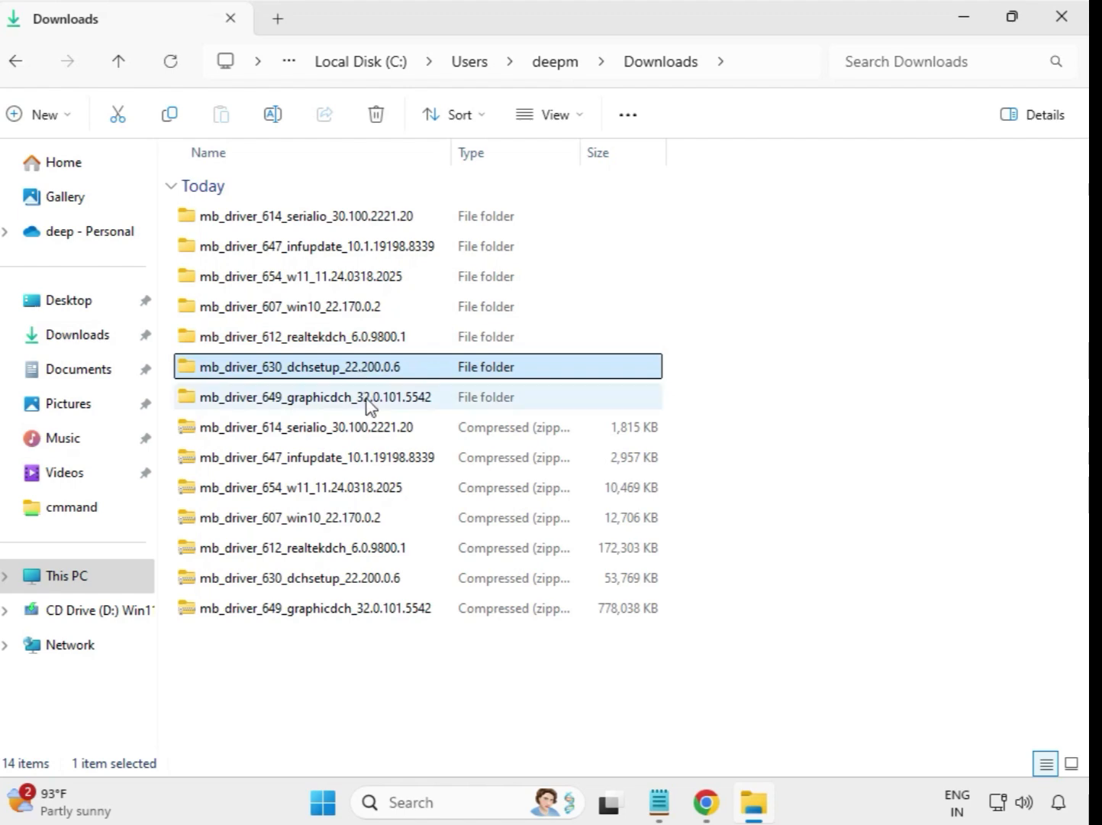
{"action": "left_click", "coordinate": [369, 401]}
{"action": "left_click", "coordinate": [356, 370]}
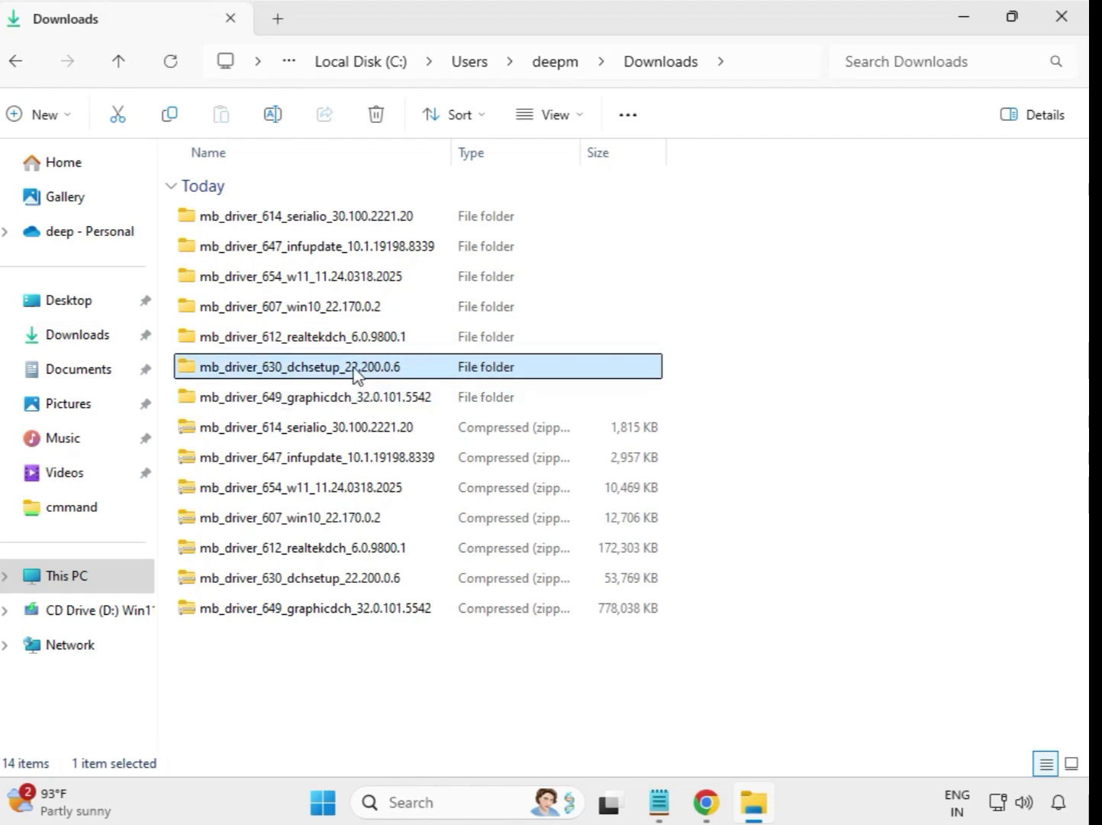
{"action": "double_click", "coordinate": [357, 371]}
{"action": "left_click", "coordinate": [297, 222]}
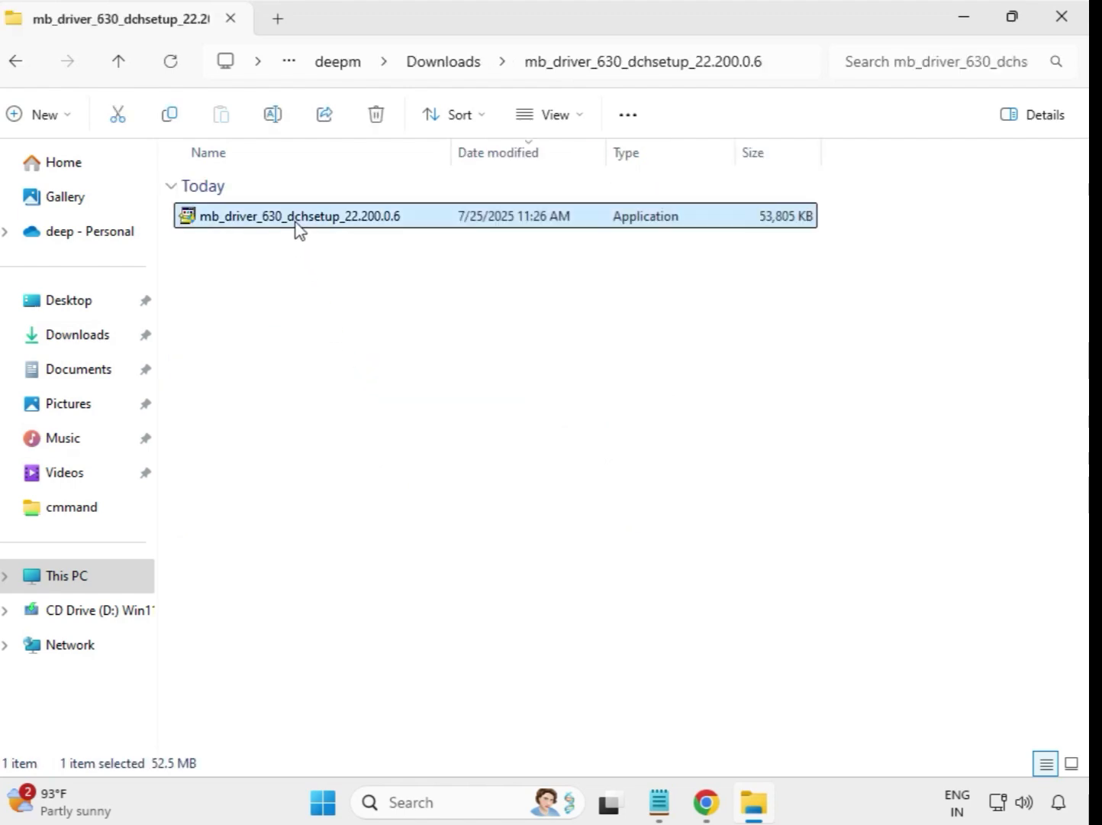
{"action": "right_click", "coordinate": [296, 224]}
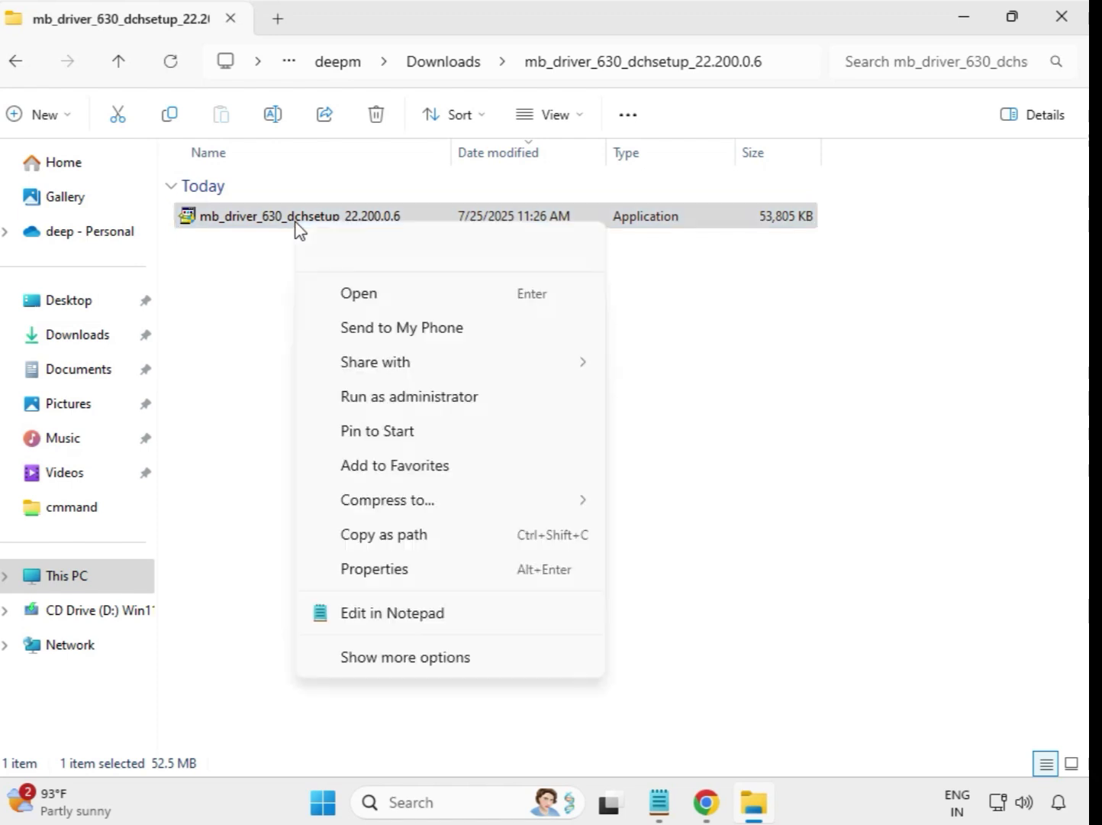
{"action": "left_click", "coordinate": [424, 403]}
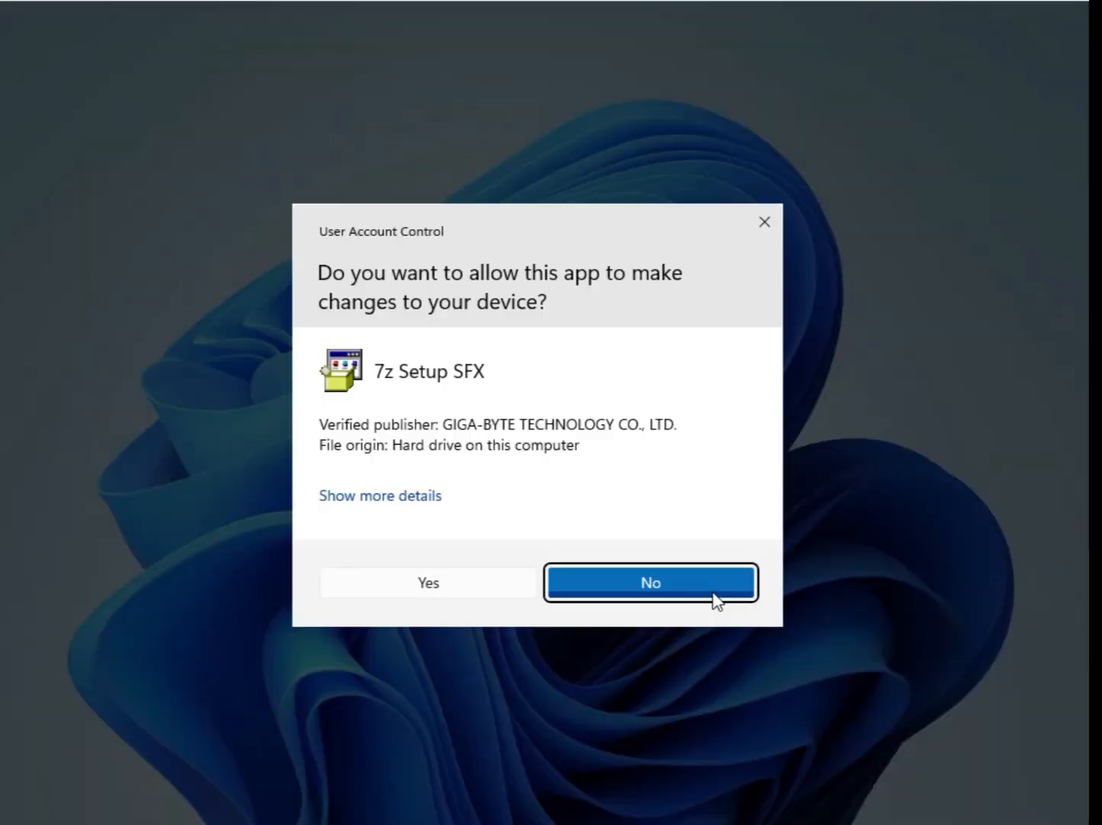
{"action": "left_click", "coordinate": [453, 585]}
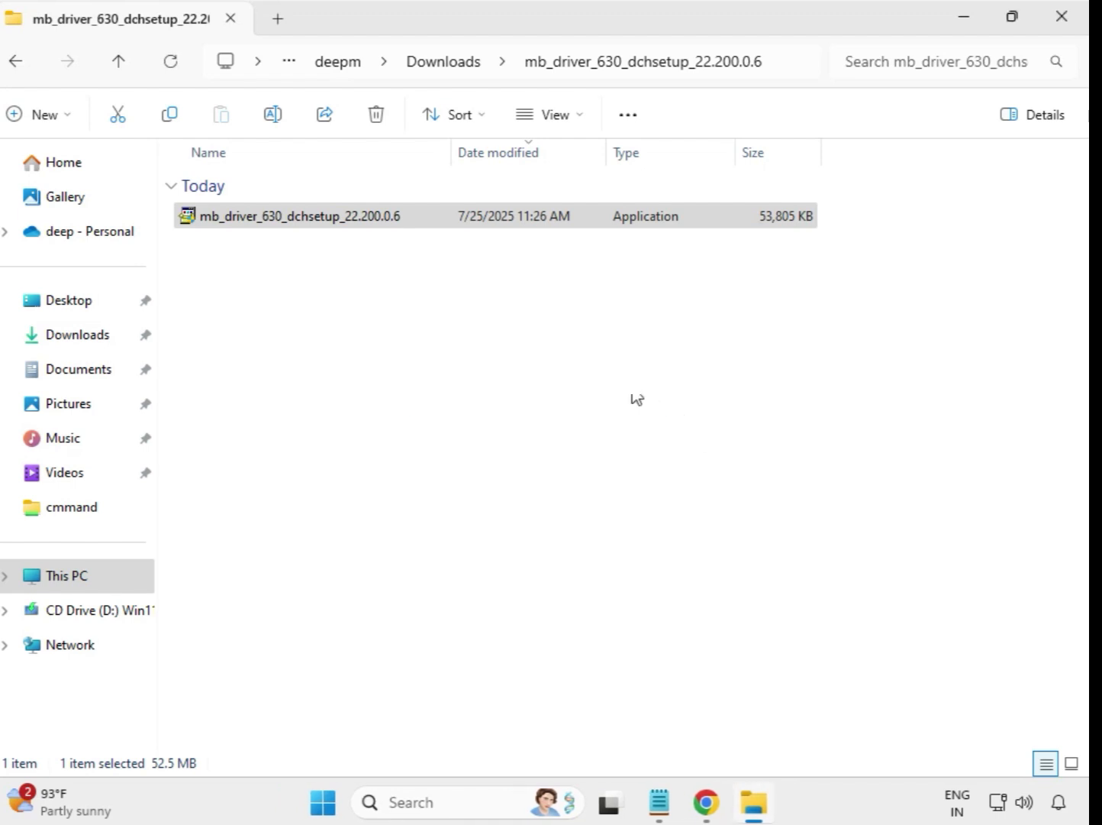
{"action": "left_click", "coordinate": [443, 61]}
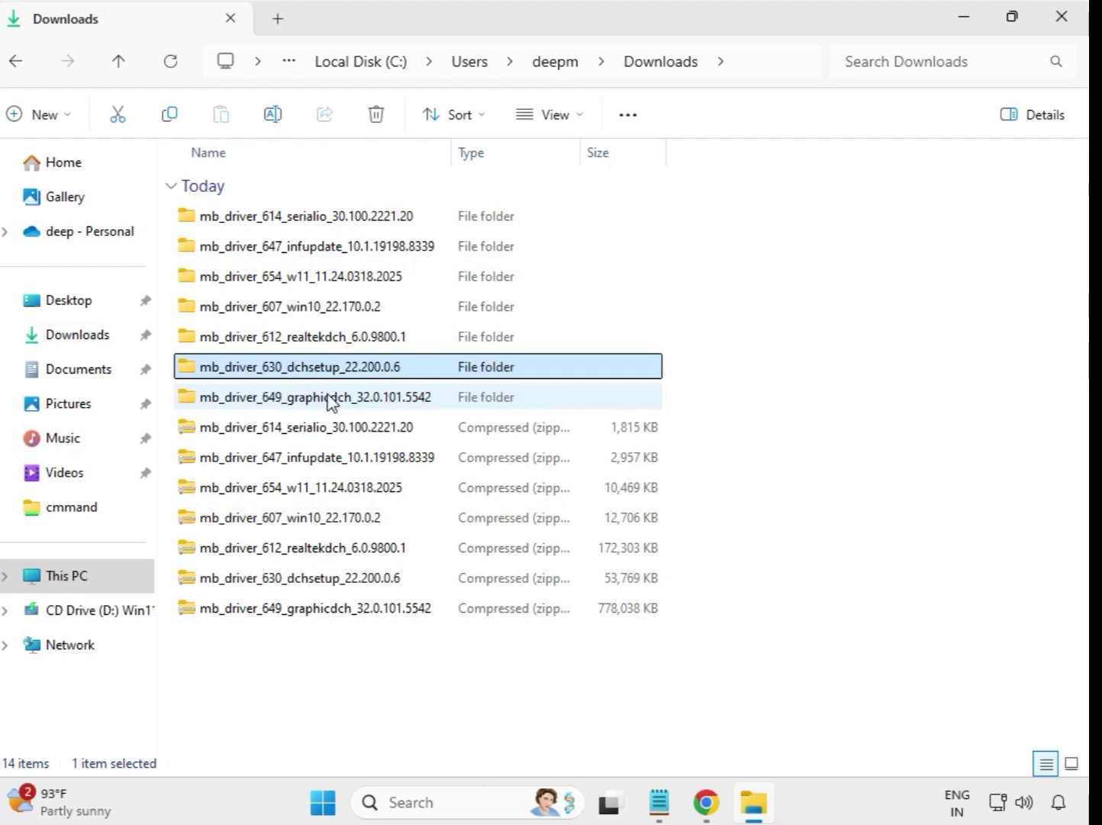
Run the mb_driver_649_graphicdch_32.0.101.5542 installer from its extracted folder as administrator and allow it to make changes
{"action": "left_click", "coordinate": [334, 399]}
{"action": "double_click", "coordinate": [347, 398]}
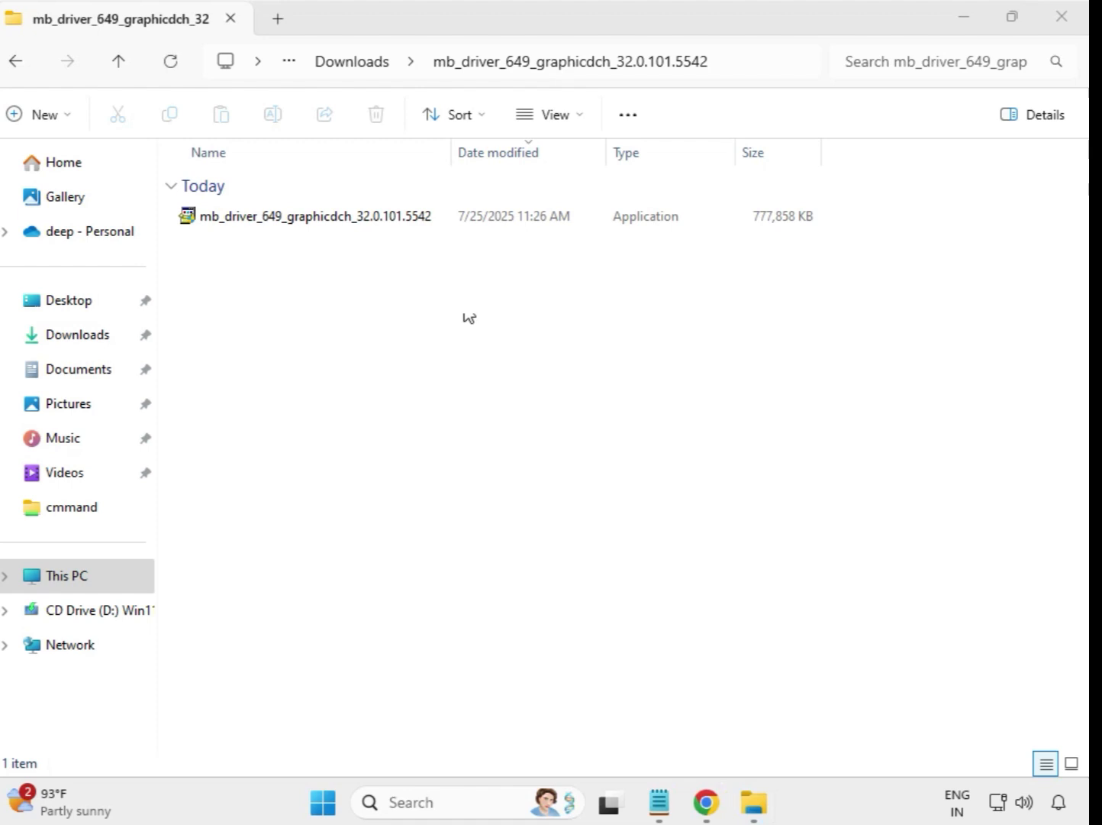
{"action": "left_click", "coordinate": [357, 218]}
{"action": "right_click", "coordinate": [357, 219]}
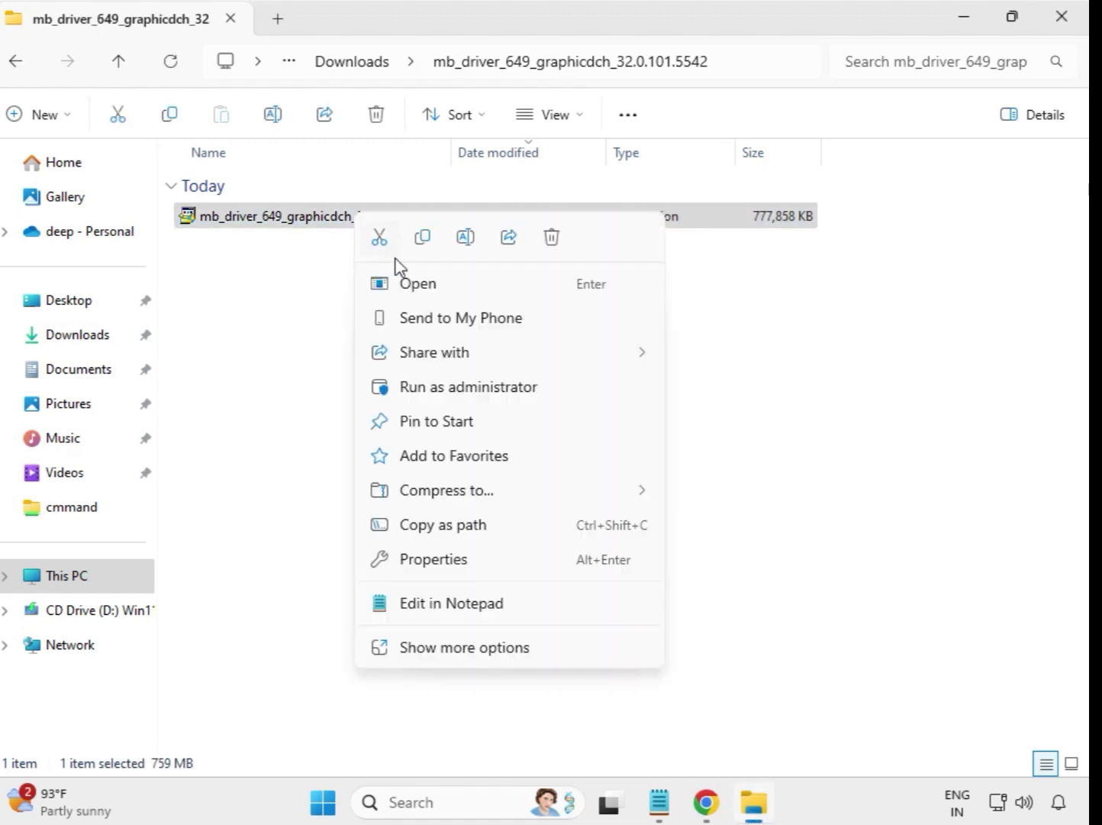
{"action": "left_click", "coordinate": [462, 387]}
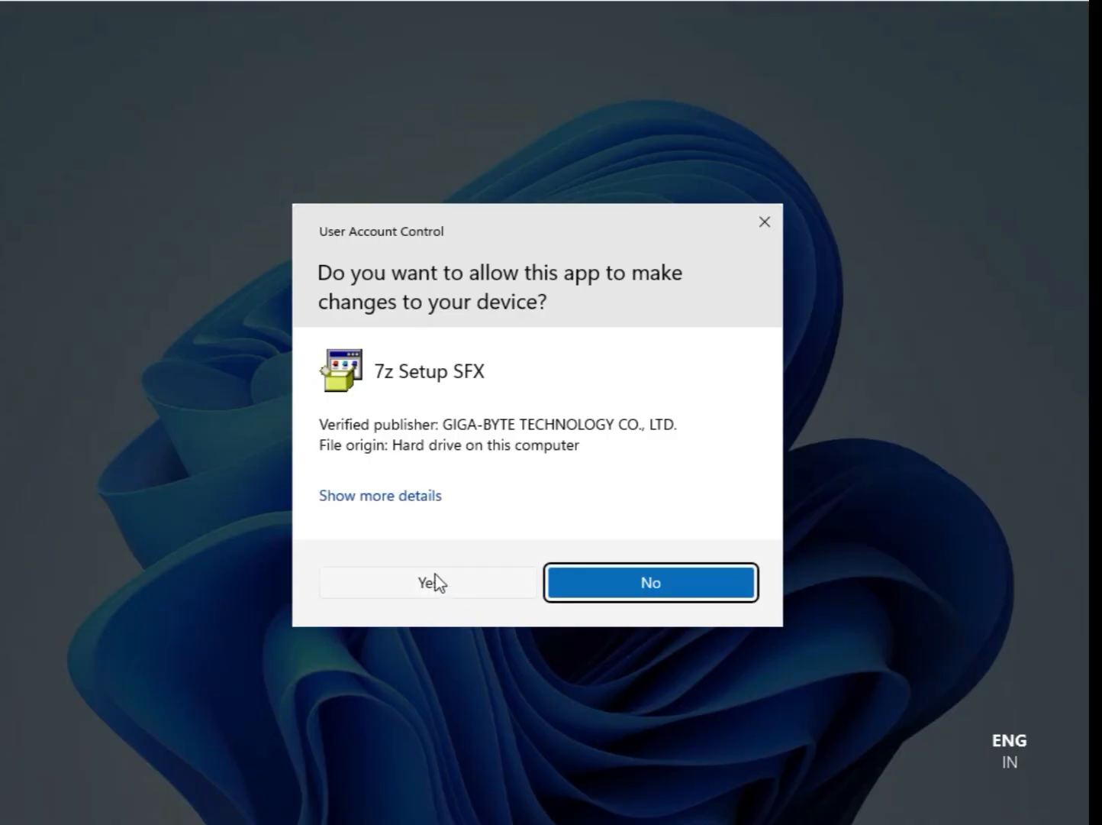
{"action": "left_click", "coordinate": [435, 585]}
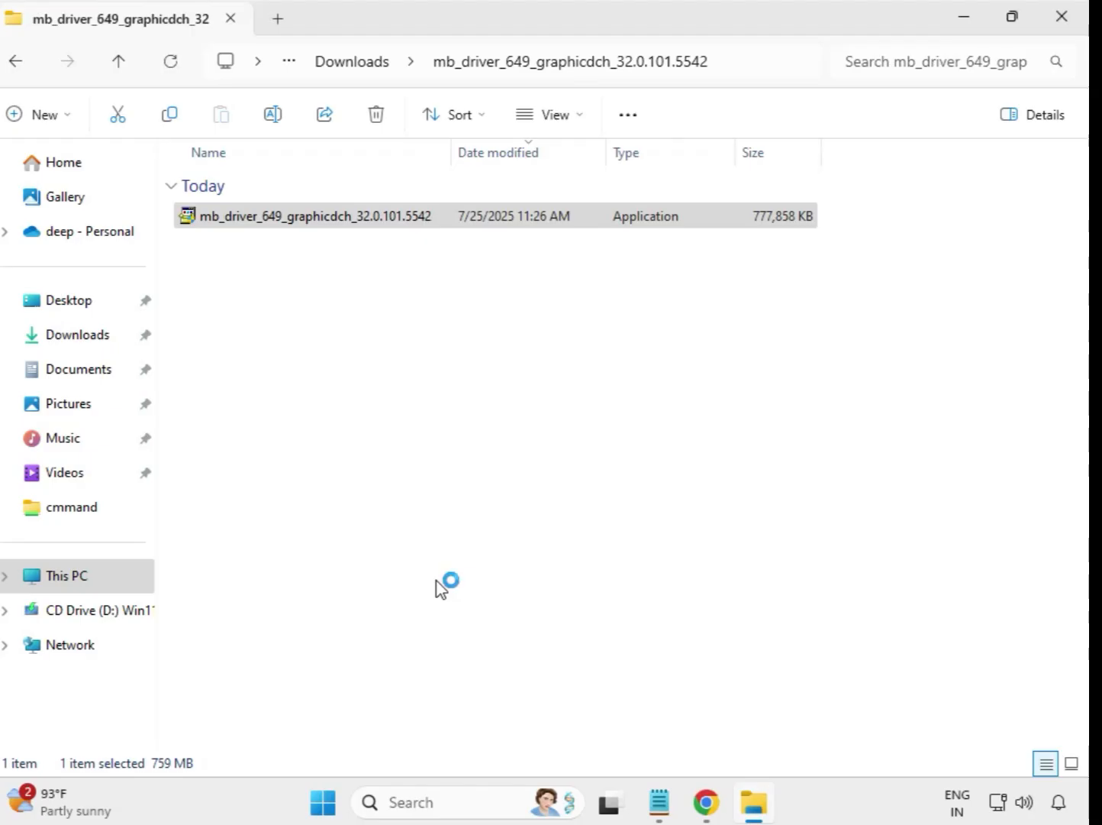